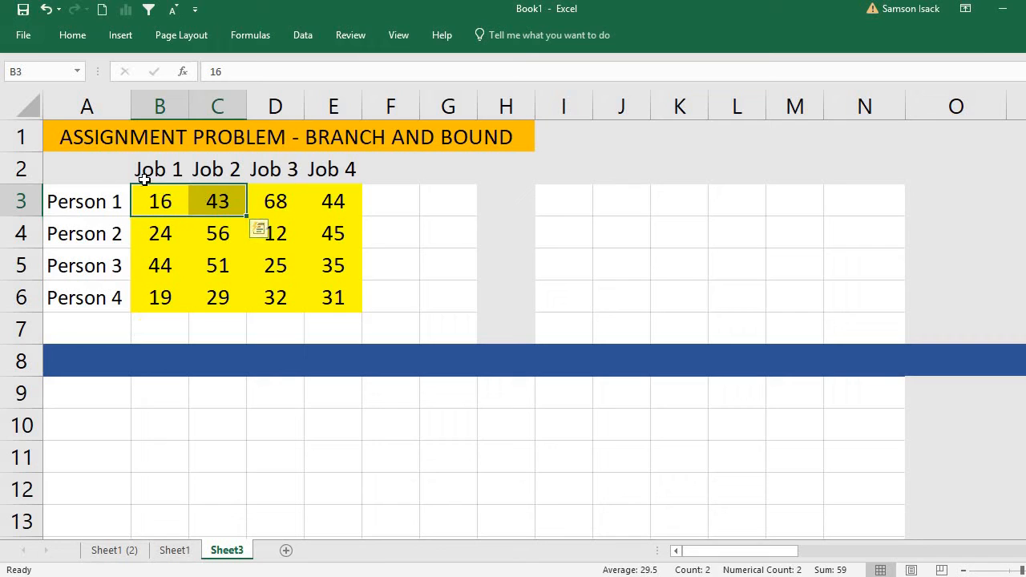
Examine the persons, the jobs and the cost values of the assignment table in A2:E6.
click(144, 179)
drag(95, 202, 102, 306)
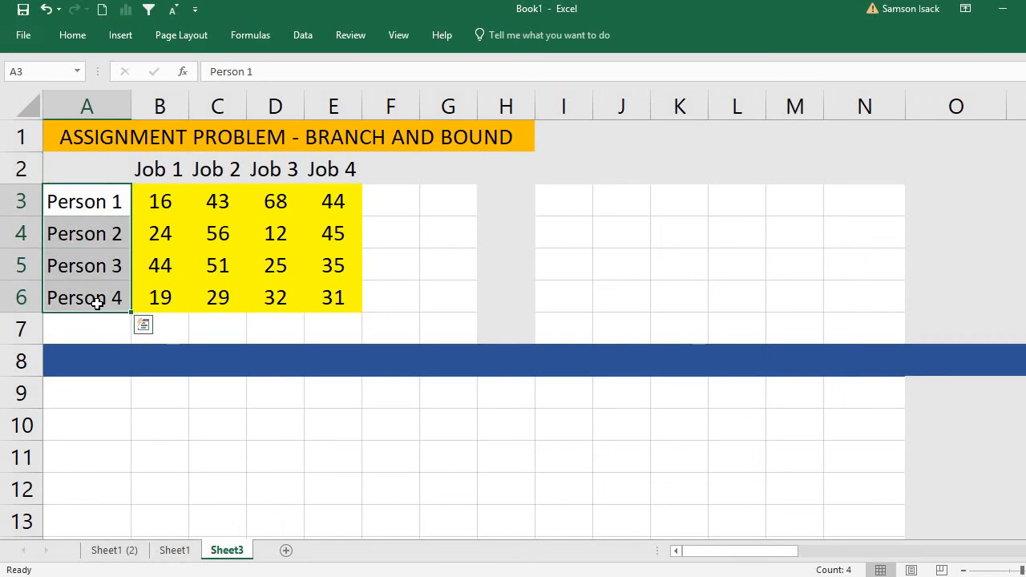
drag(76, 202, 84, 298)
drag(145, 169, 331, 168)
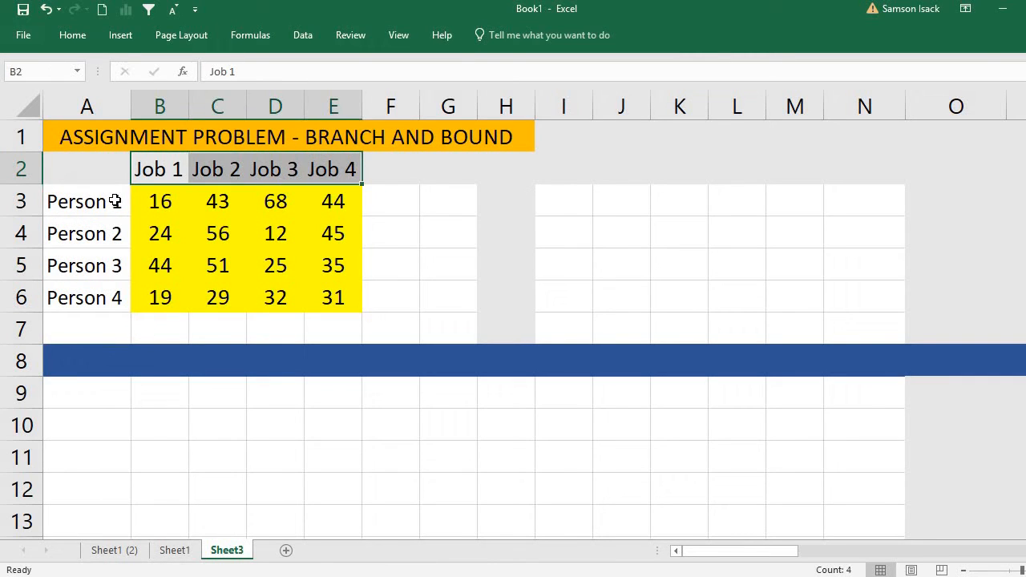
click(115, 201)
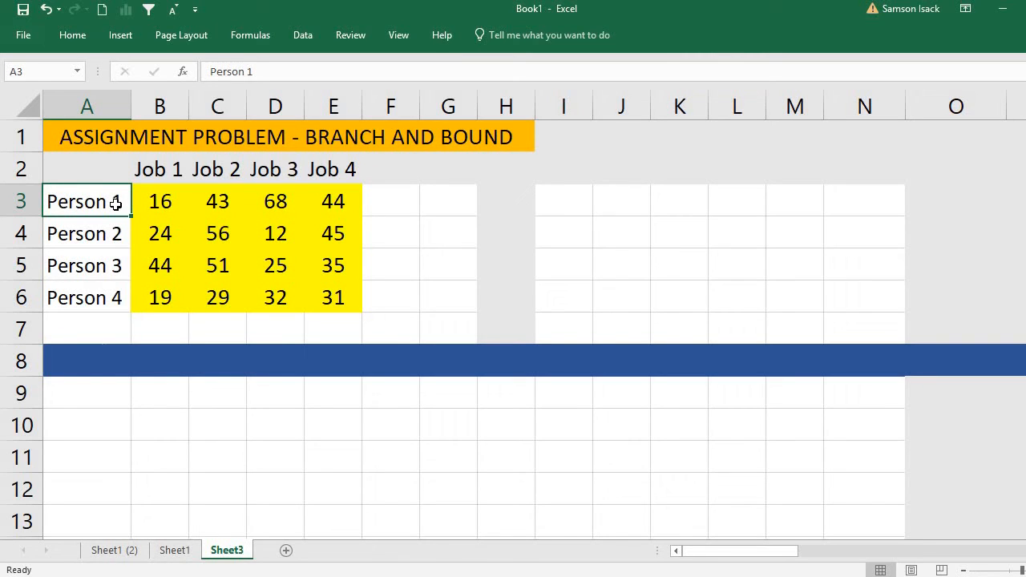
click(164, 202)
drag(231, 244, 355, 294)
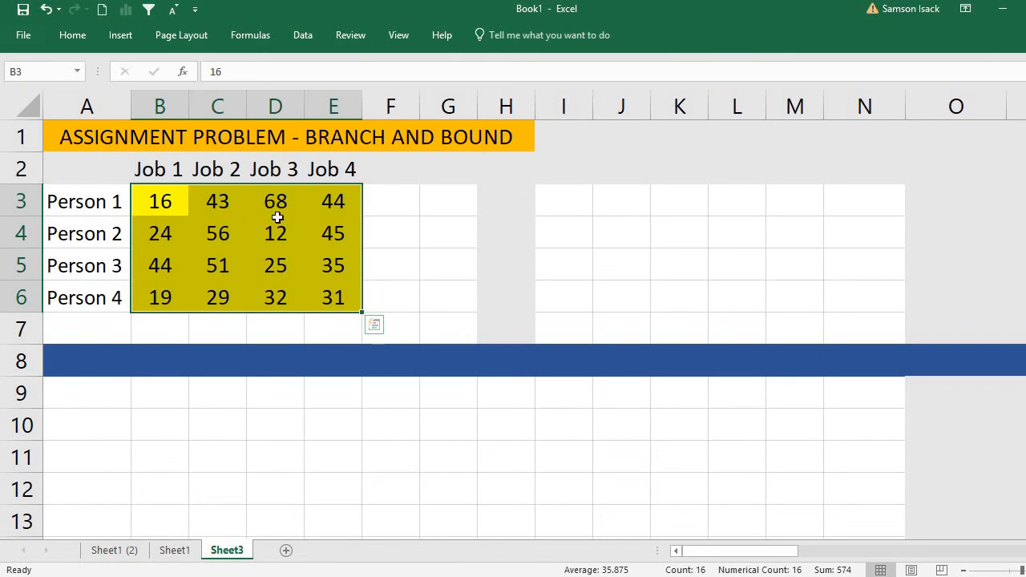
click(163, 207)
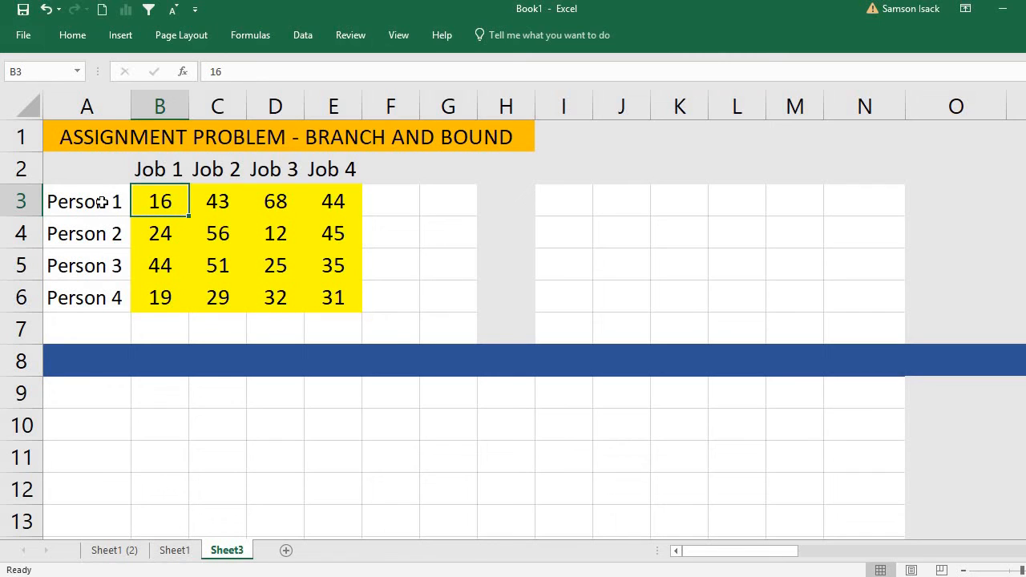
click(75, 202)
click(165, 170)
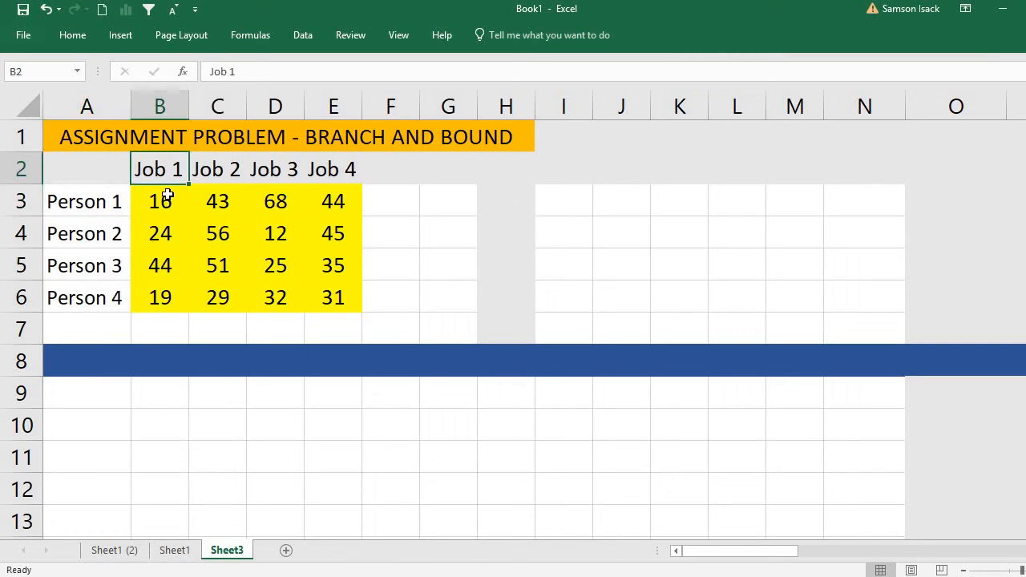
click(167, 195)
click(114, 202)
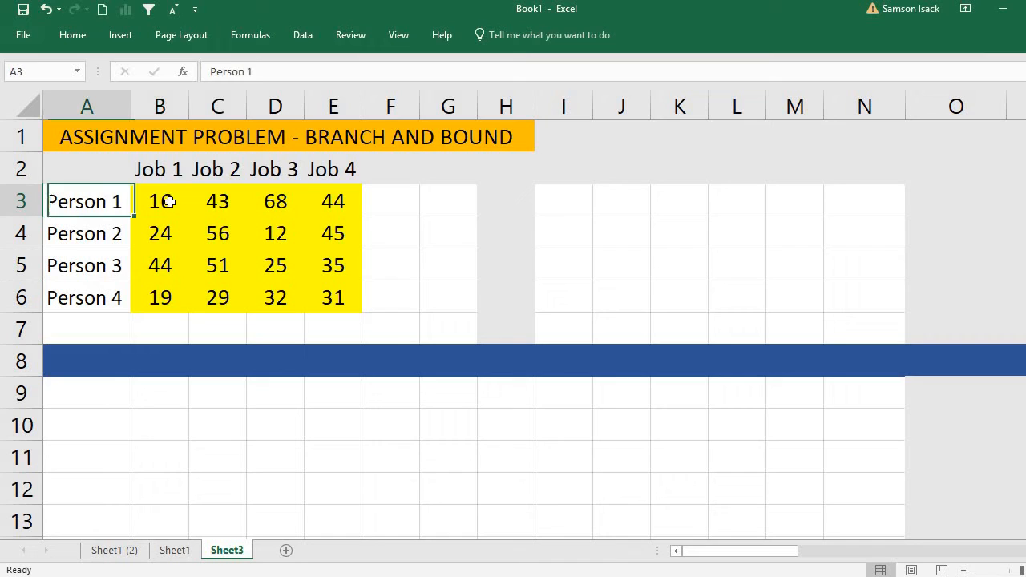
click(224, 203)
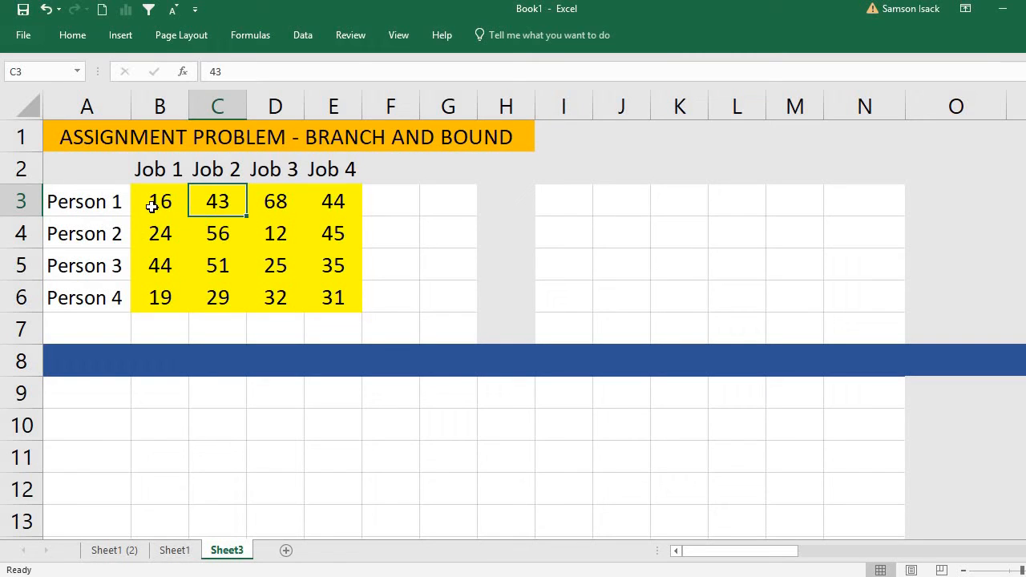
drag(152, 201, 328, 283)
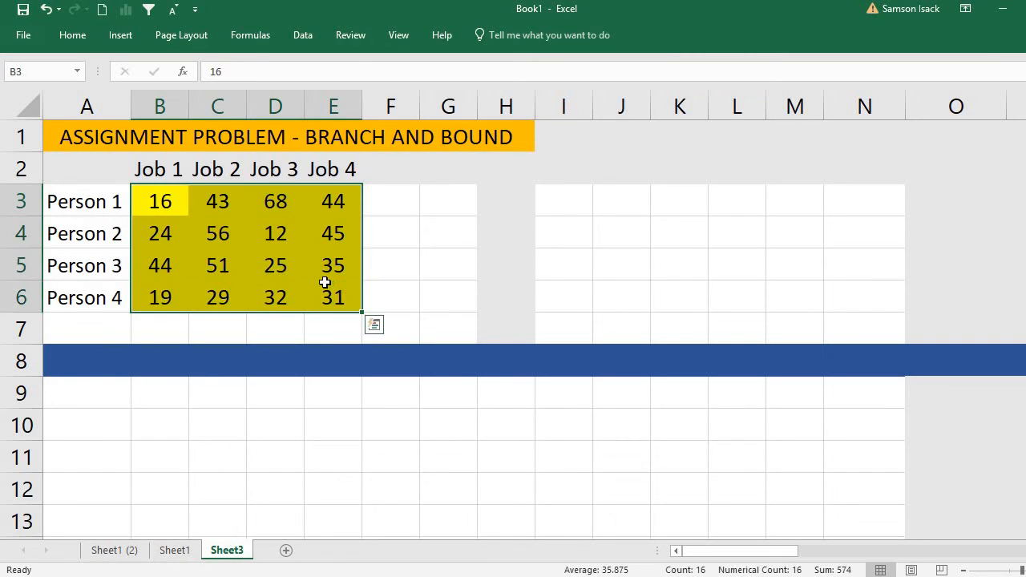
click(64, 199)
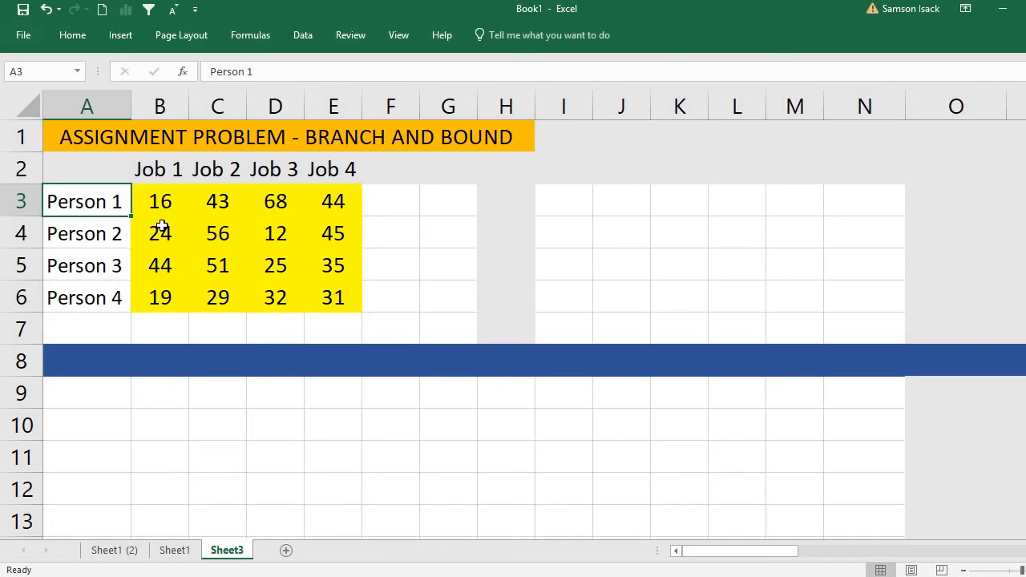
click(167, 200)
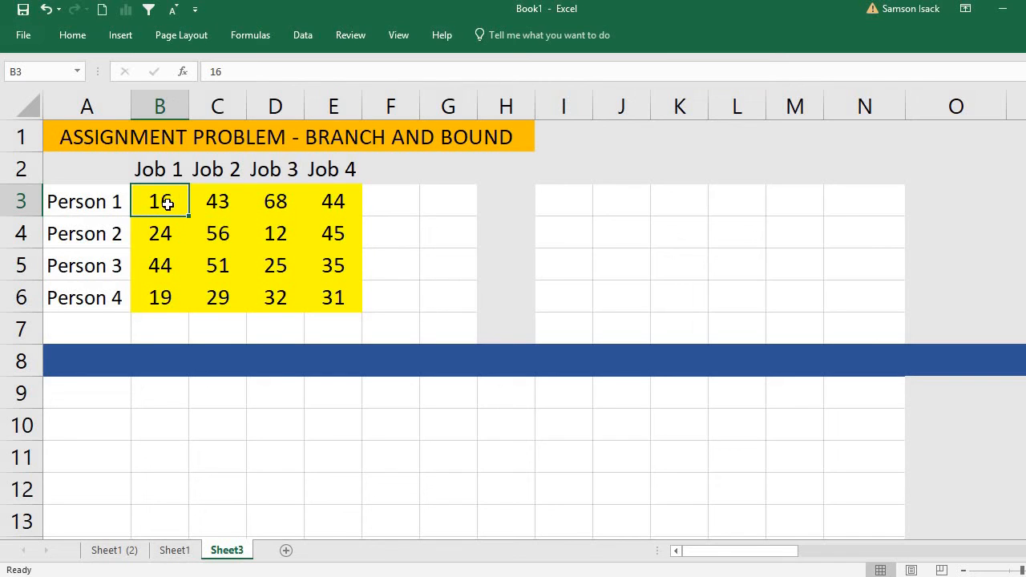
Copy the cost matrix B3:E6 with its formatting to the range starting at B10.
mouse_move(166, 204)
mouse_down()
mouse_move(265, 222)
mouse_move(331, 264)
mouse_move(332, 291)
mouse_up()
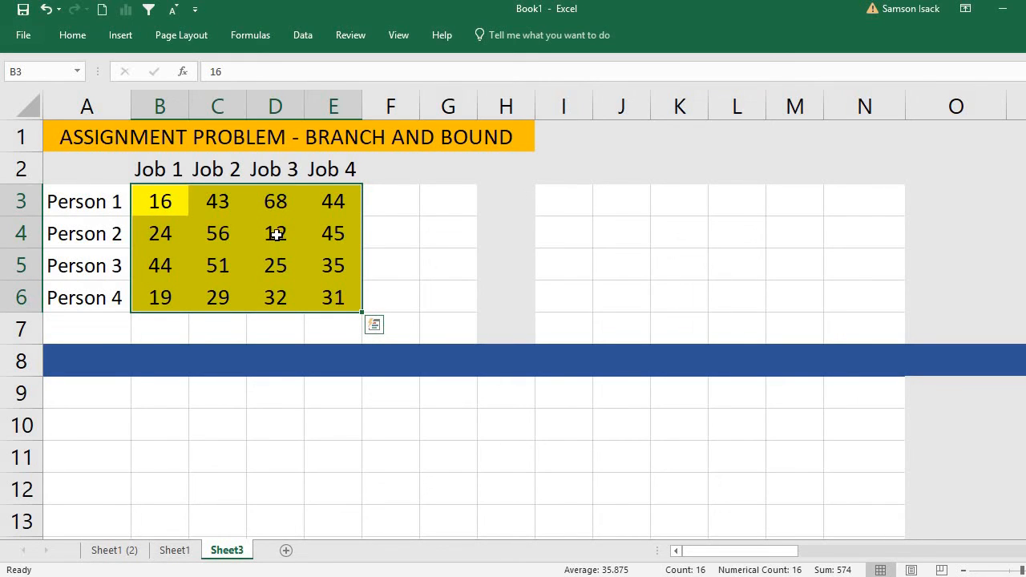
right_click(276, 233)
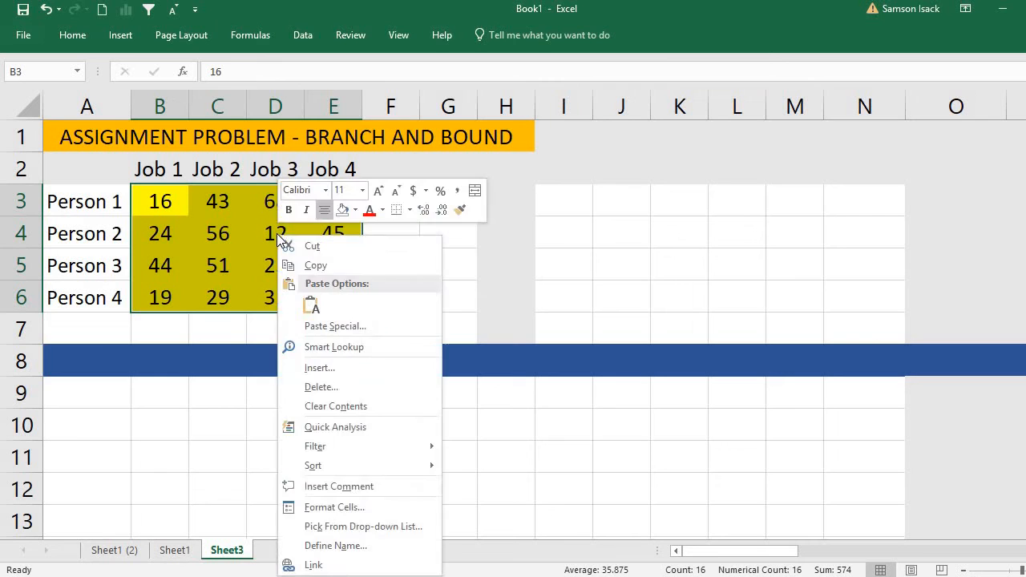
click(328, 268)
click(161, 397)
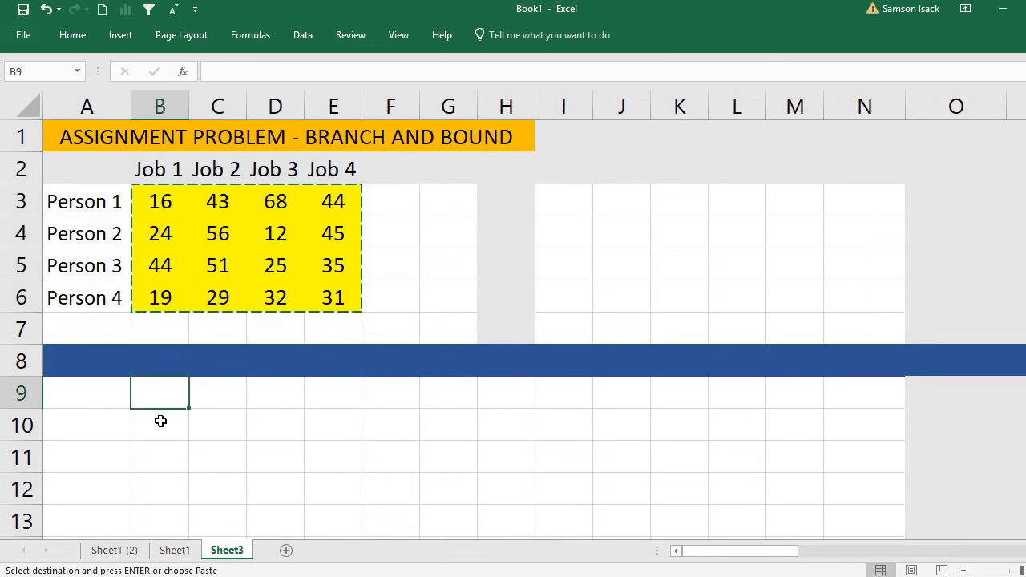
click(161, 421)
right_click(163, 421)
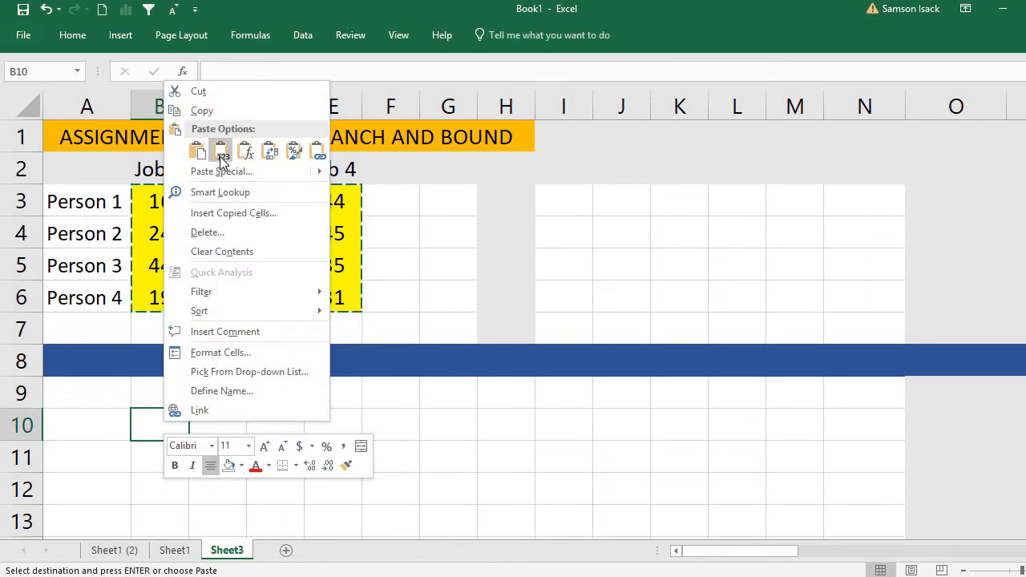
click(196, 151)
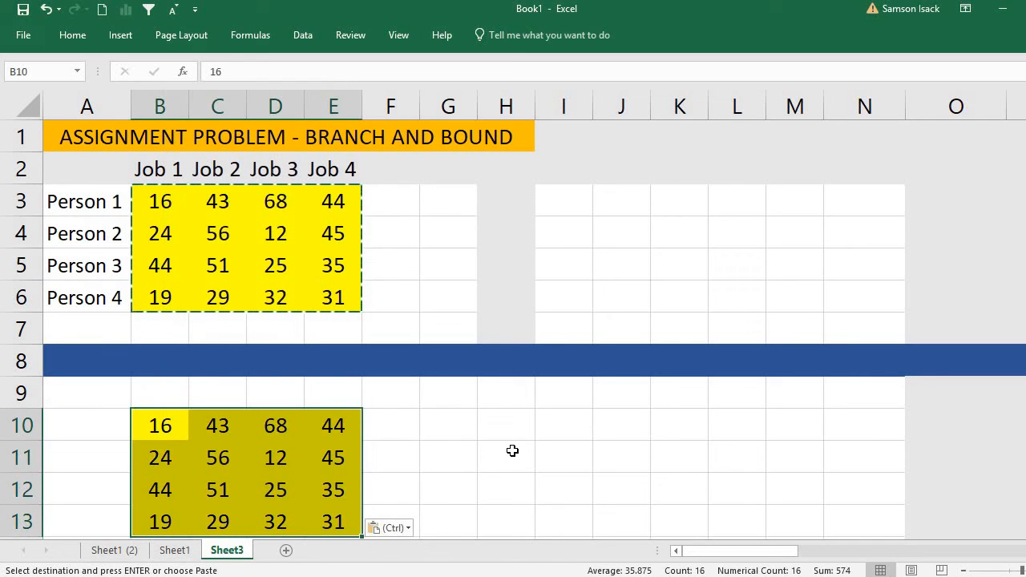
click(506, 455)
Calculate each row's minimum cost in F10:F13 by entering =MIN(B10:E10) in F10 and filling it down.
scroll(505, 454, down, 1)
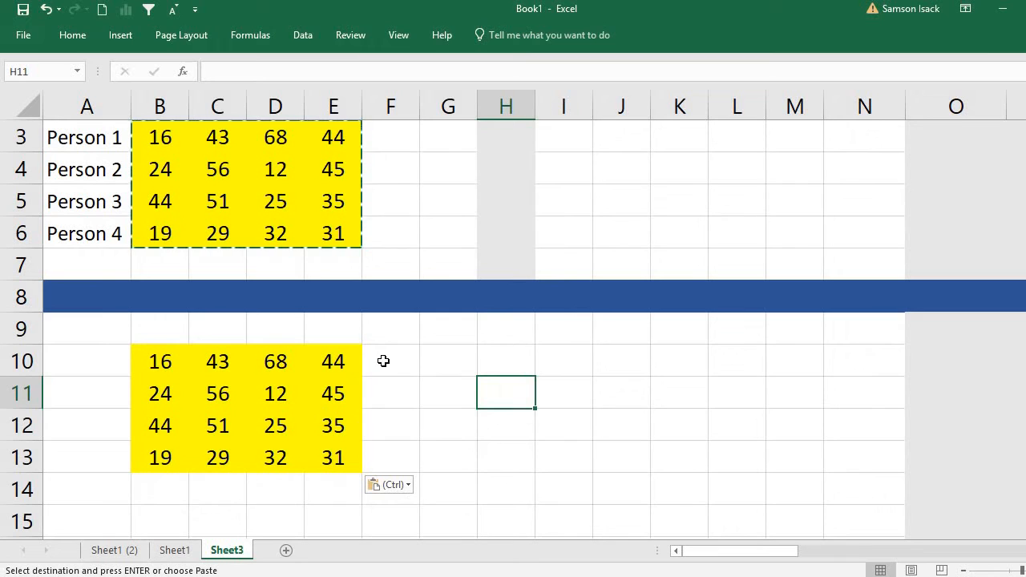
click(392, 365)
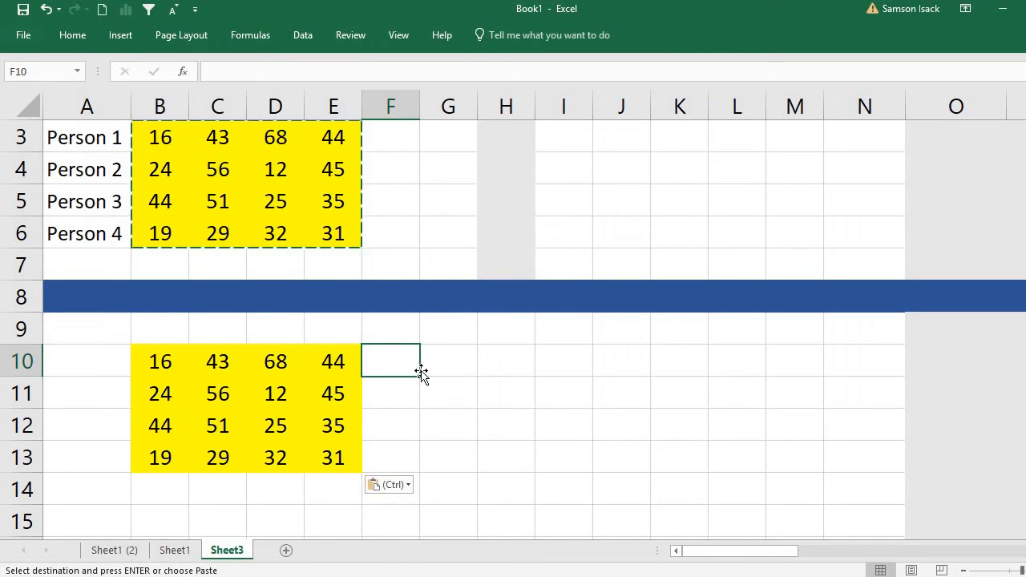
text(=min)
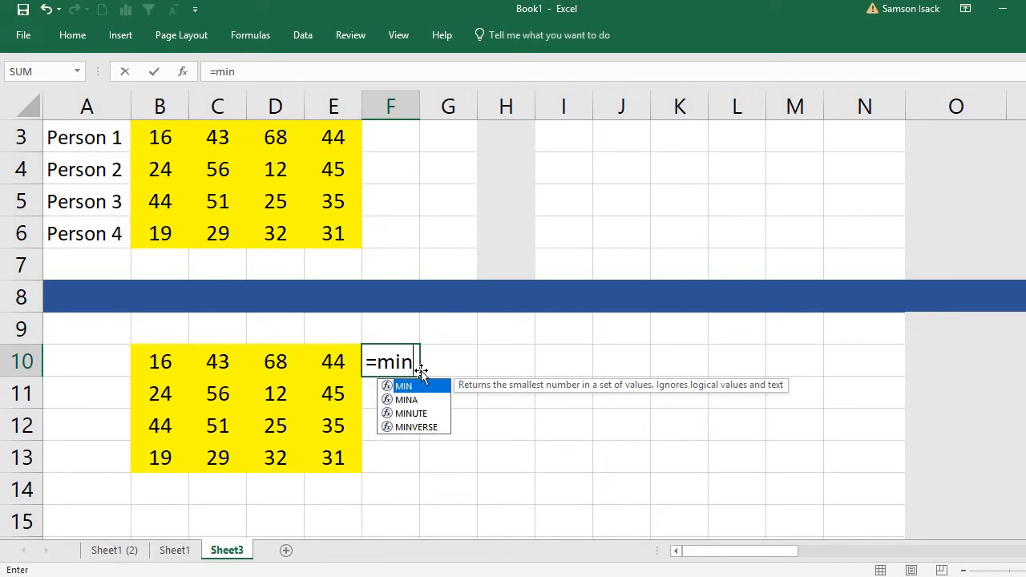
text(()
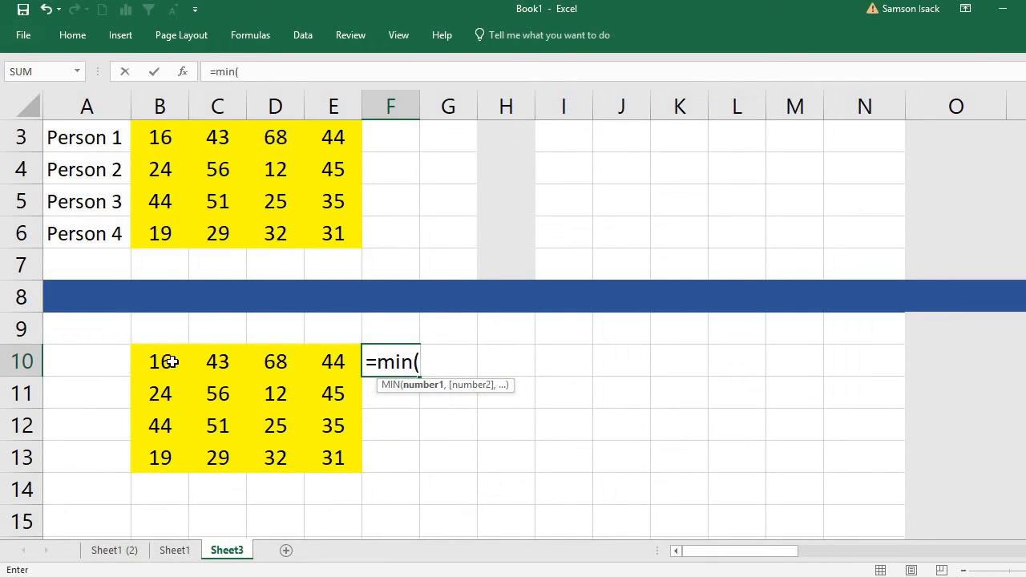
drag(169, 365, 325, 367)
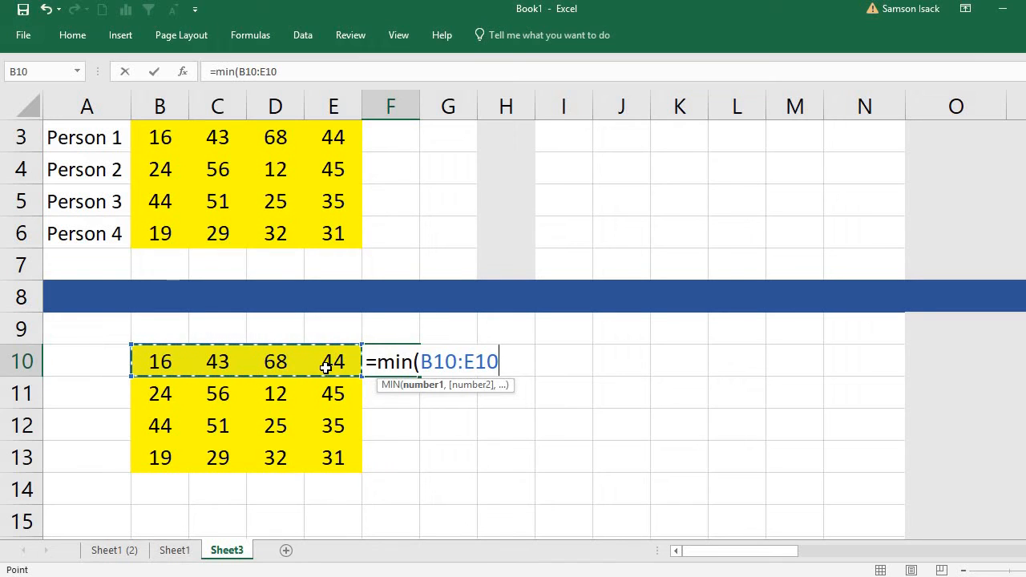
text())
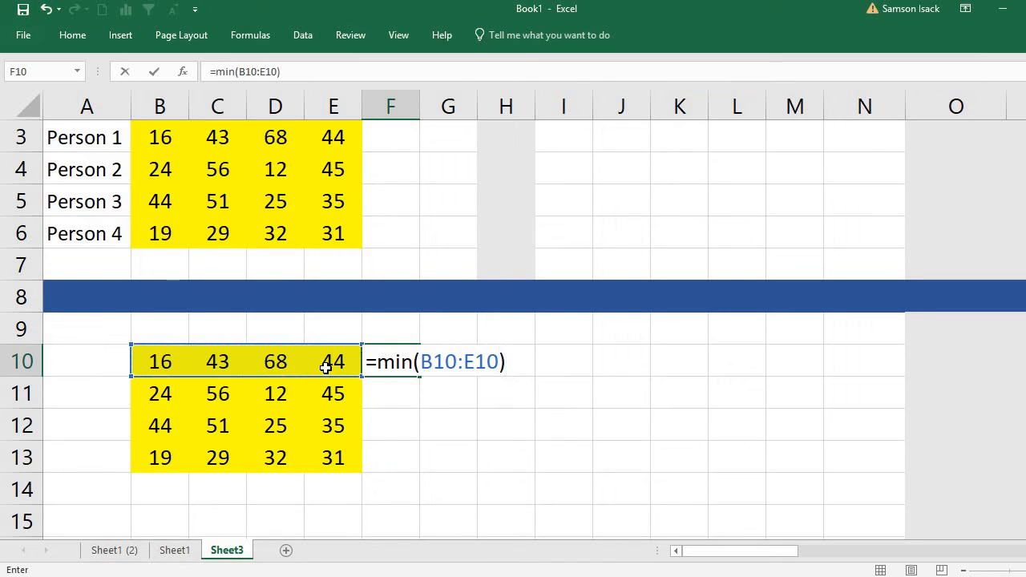
key(Return)
click(415, 357)
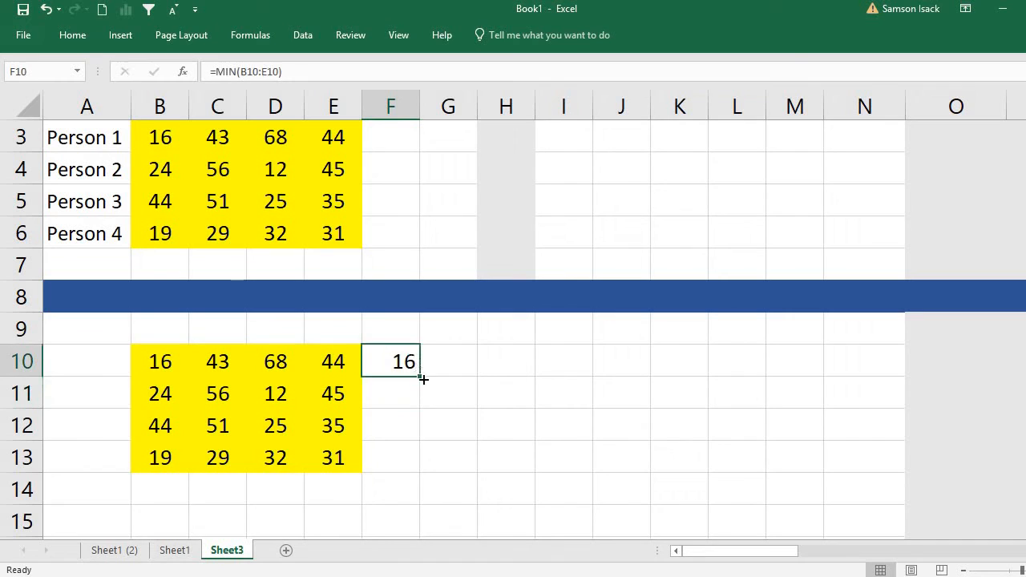
drag(420, 377, 415, 463)
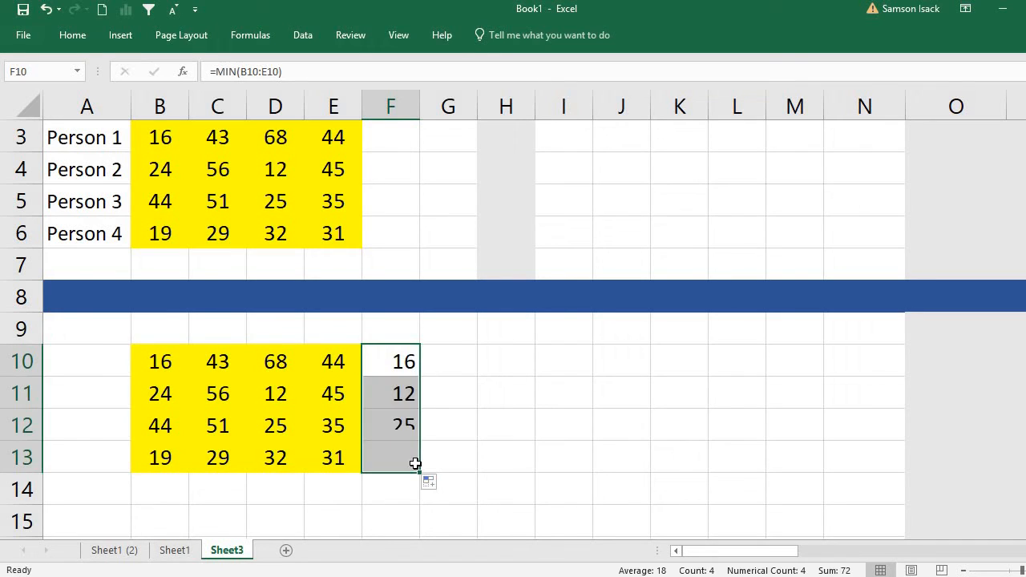
Add up the row minimums in G10 with the formula =SUM(F10:F13).
click(446, 364)
drag(401, 361, 401, 459)
click(442, 350)
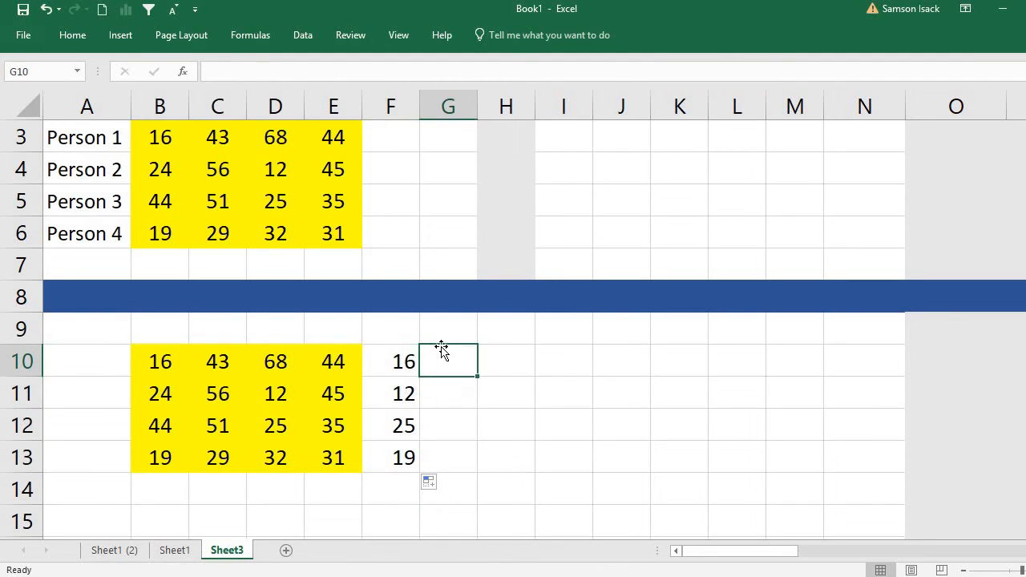
text(=s)
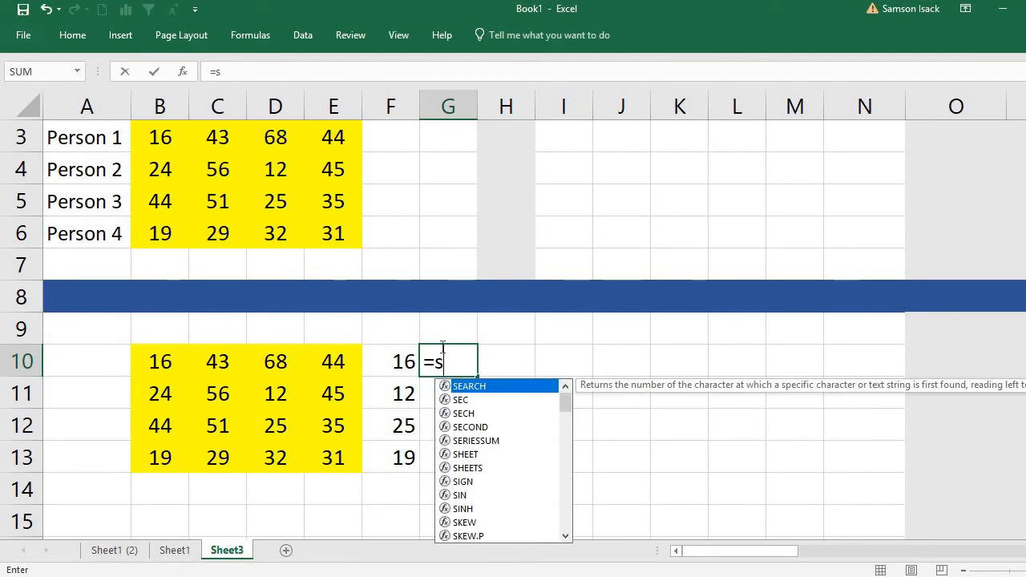
text(um()
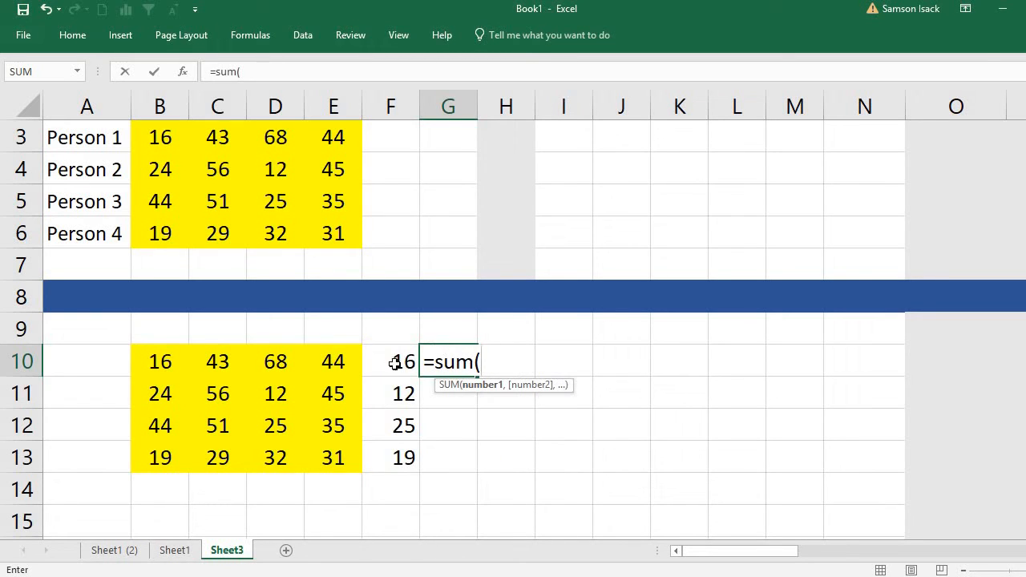
drag(394, 364, 388, 454)
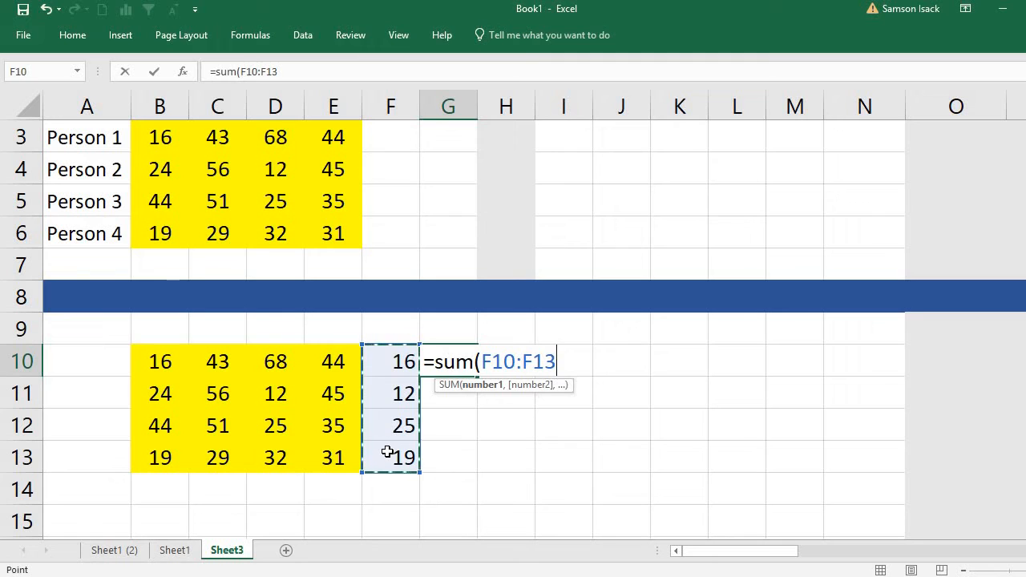
text())
key(Return)
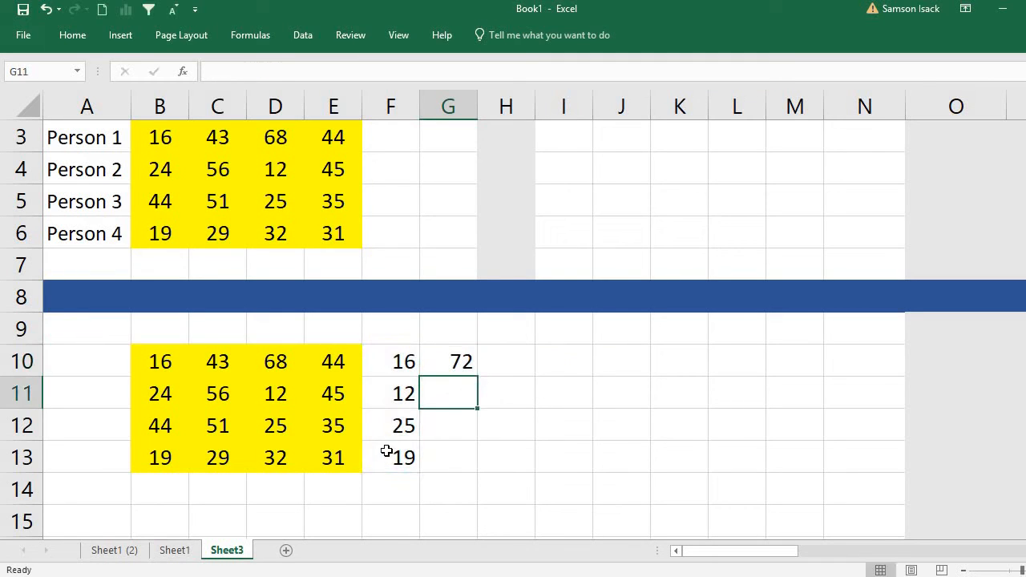
Highlight the lowest cost in B10:E10 with a Bottom 1 item conditional formatting rule using Light Red Fill with Dark Red Text.
drag(157, 361, 344, 362)
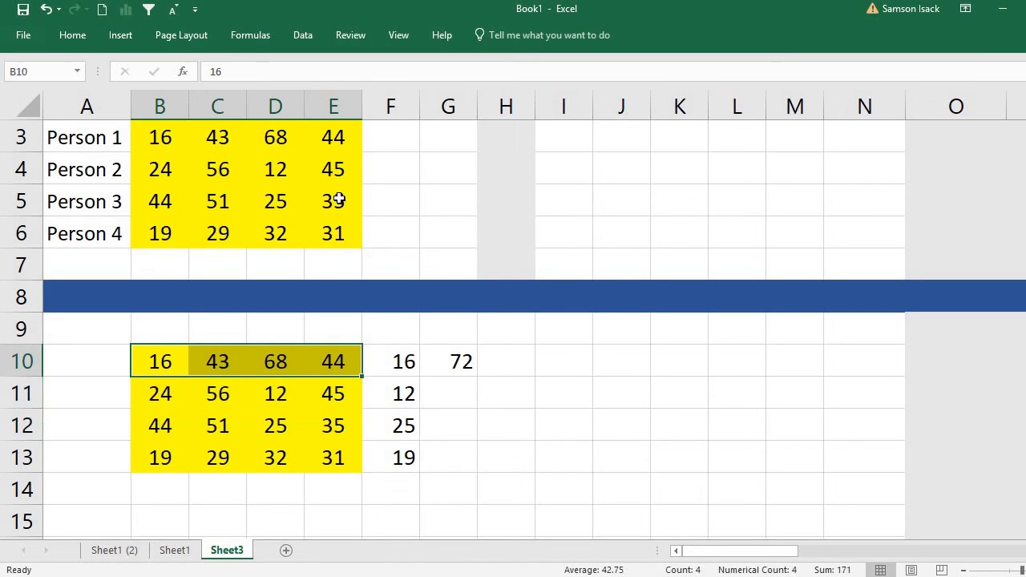
click(88, 38)
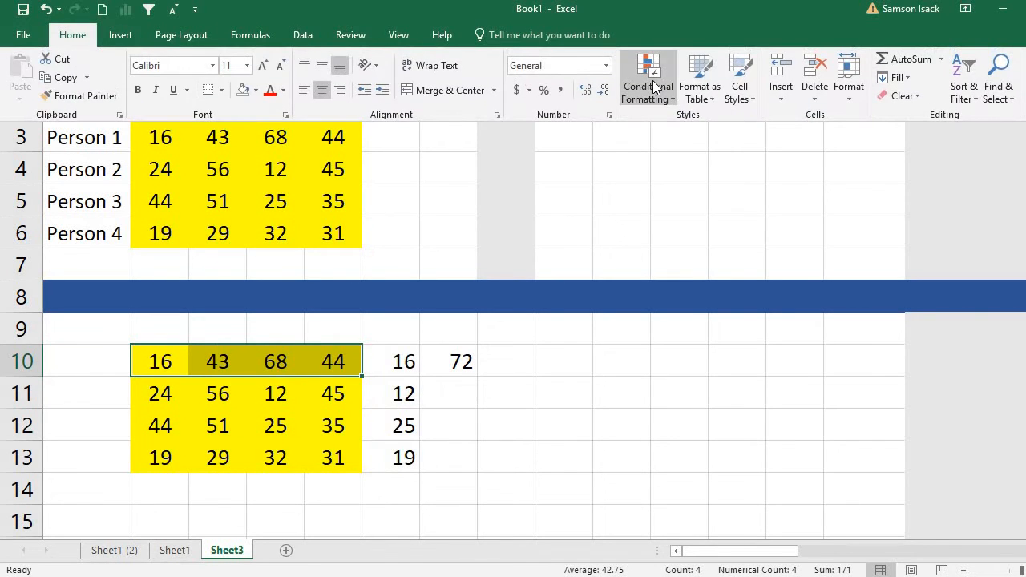
click(654, 87)
mouse_move(668, 198)
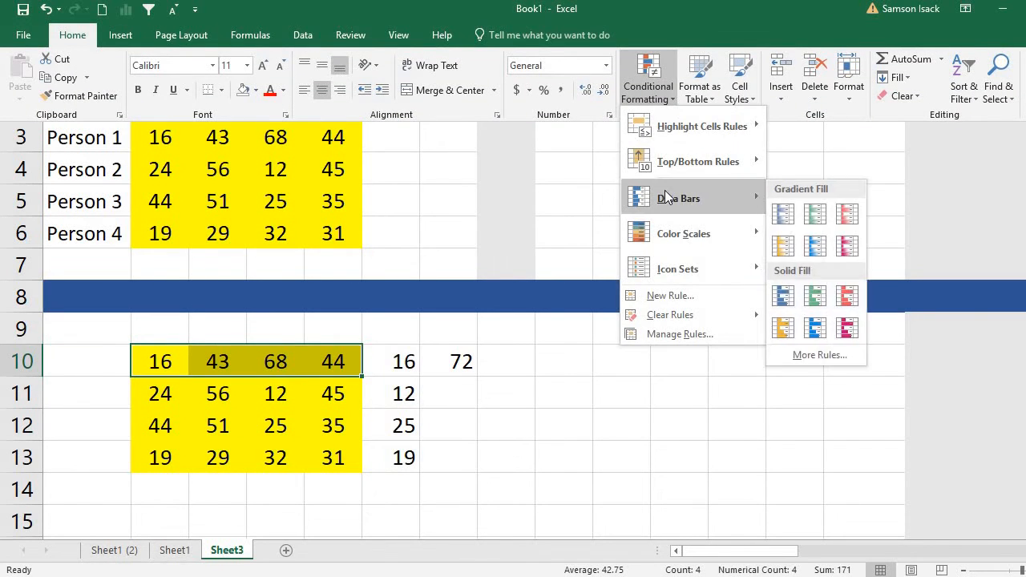
mouse_move(692, 170)
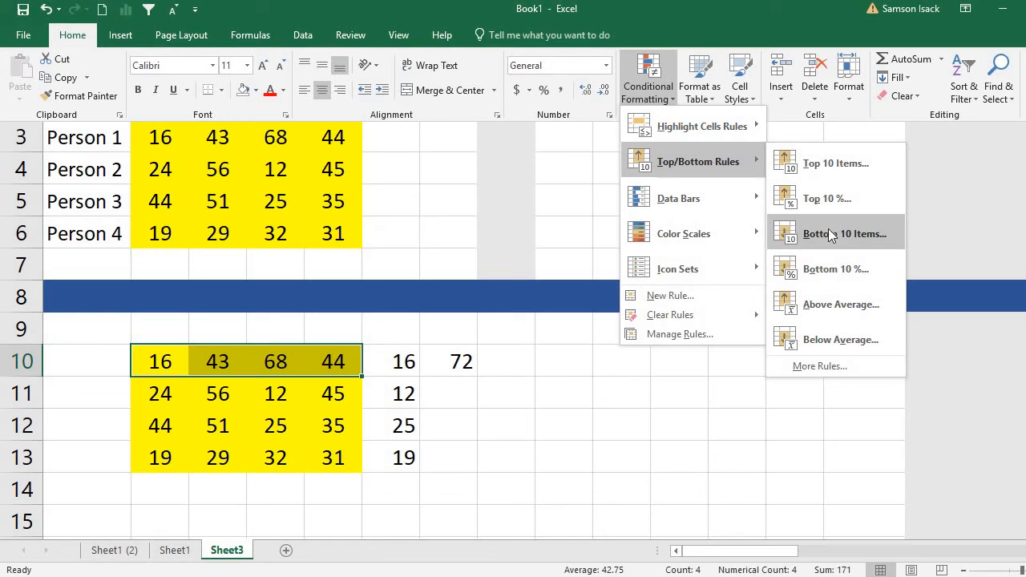
double_click(69, 36)
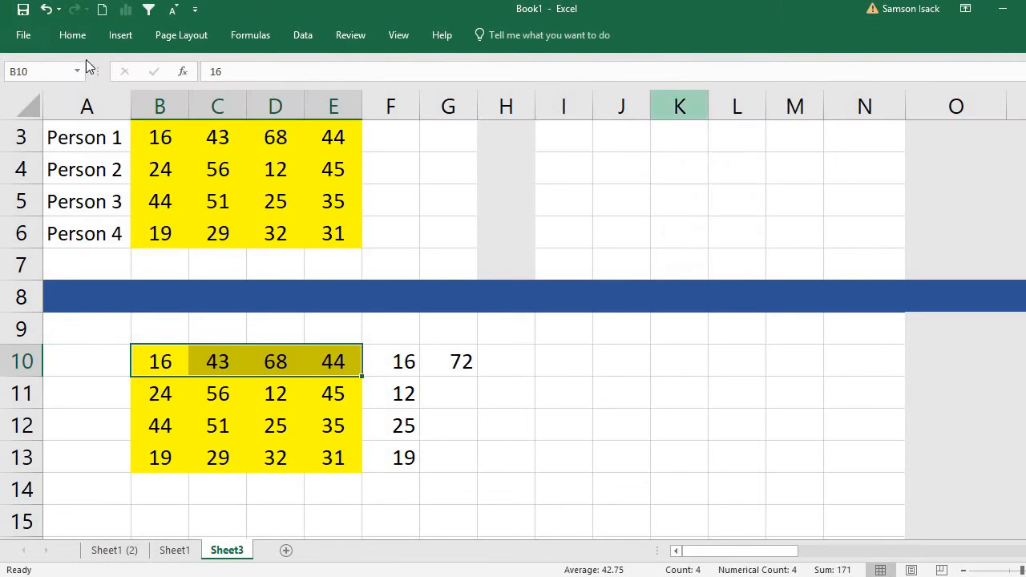
click(78, 36)
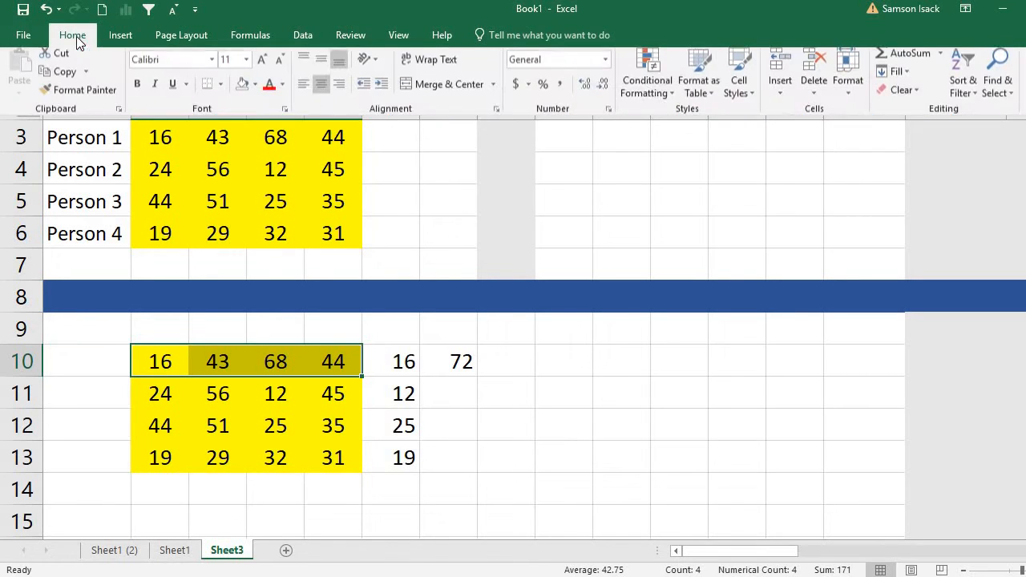
click(644, 94)
mouse_move(660, 163)
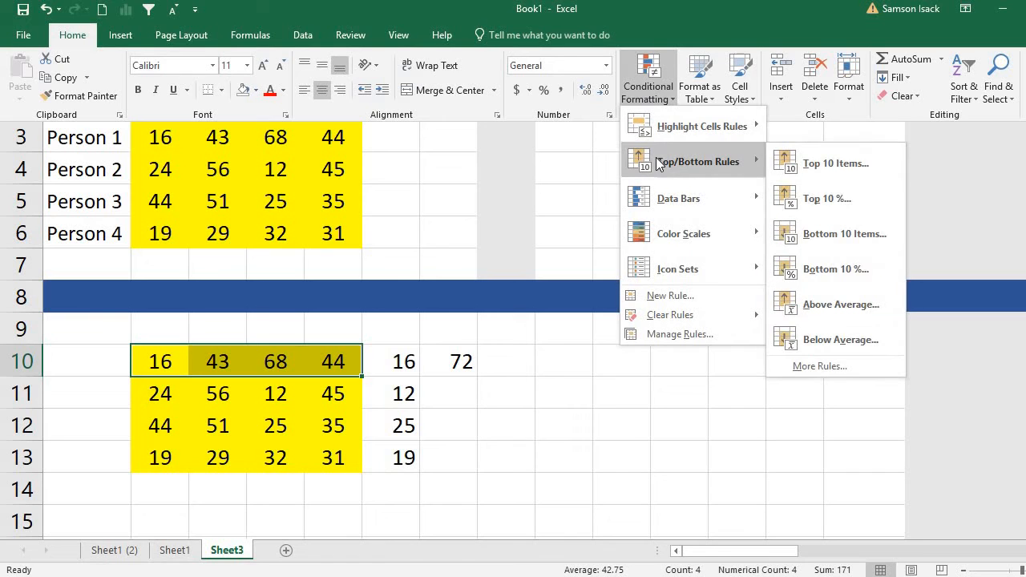
click(829, 237)
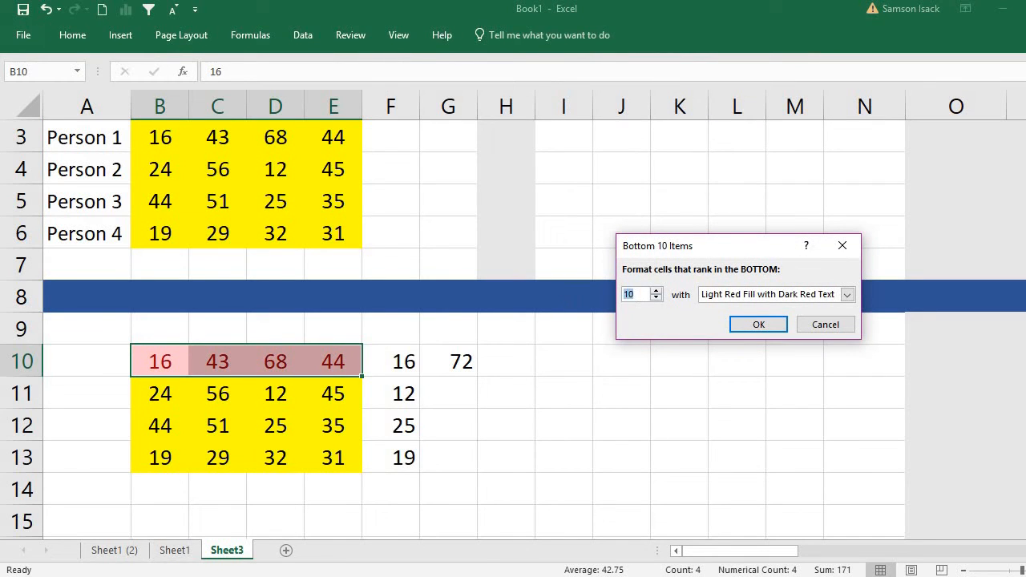
text(1)
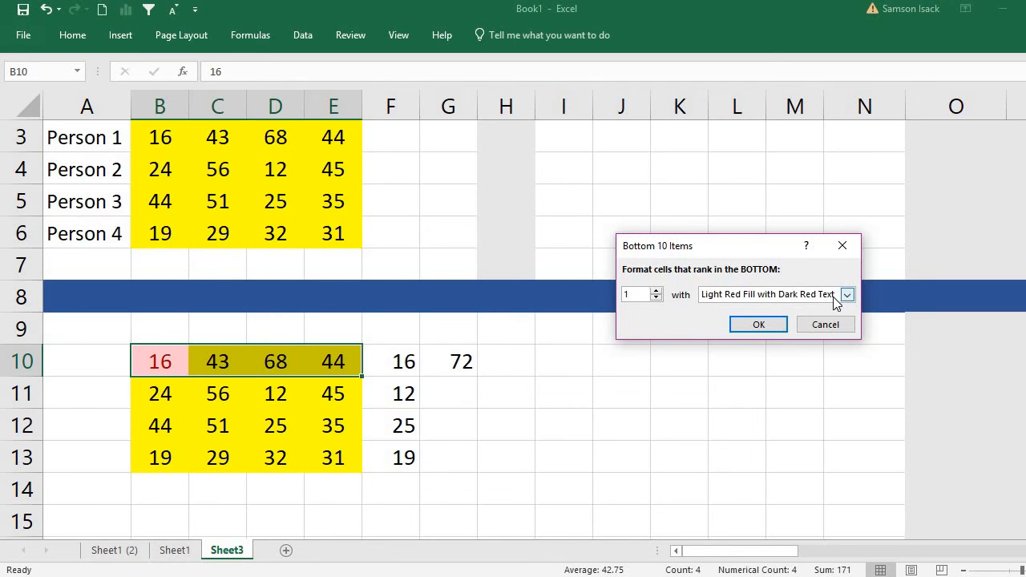
click(759, 326)
Apply a Bottom 1 item conditional formatting rule with Light Red Fill with Dark Red Text to B11:E11.
click(181, 392)
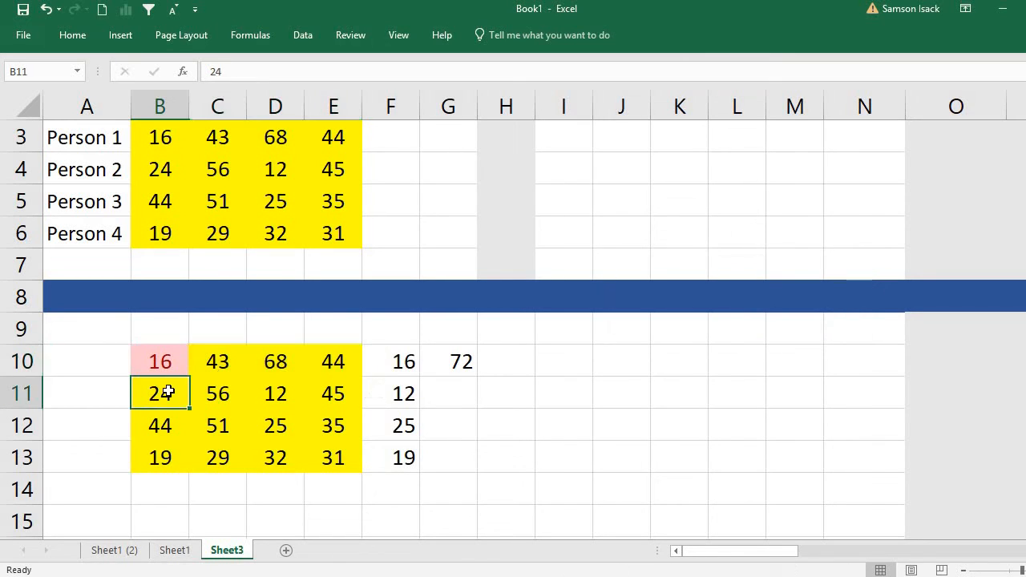
drag(280, 391, 332, 392)
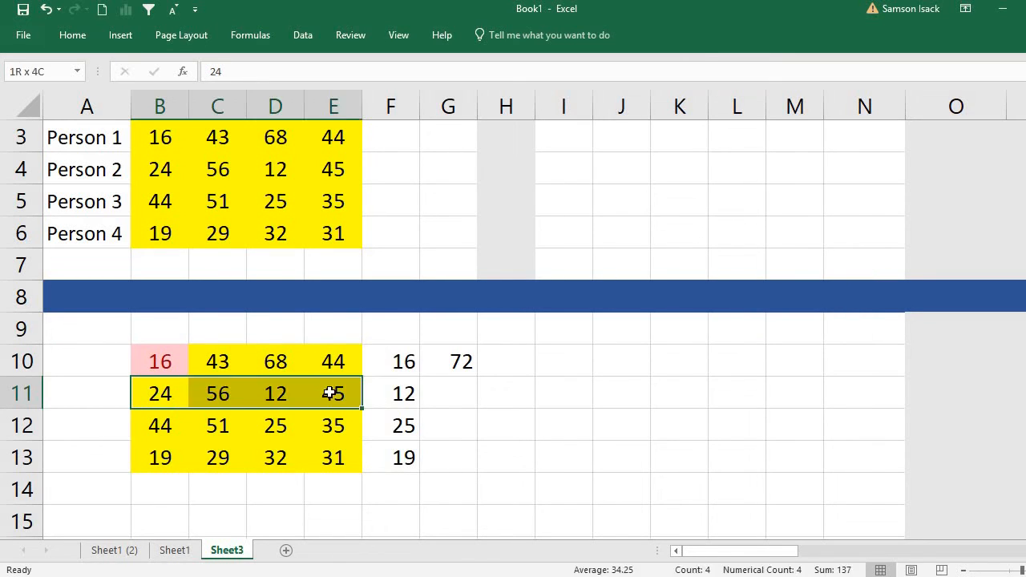
click(73, 35)
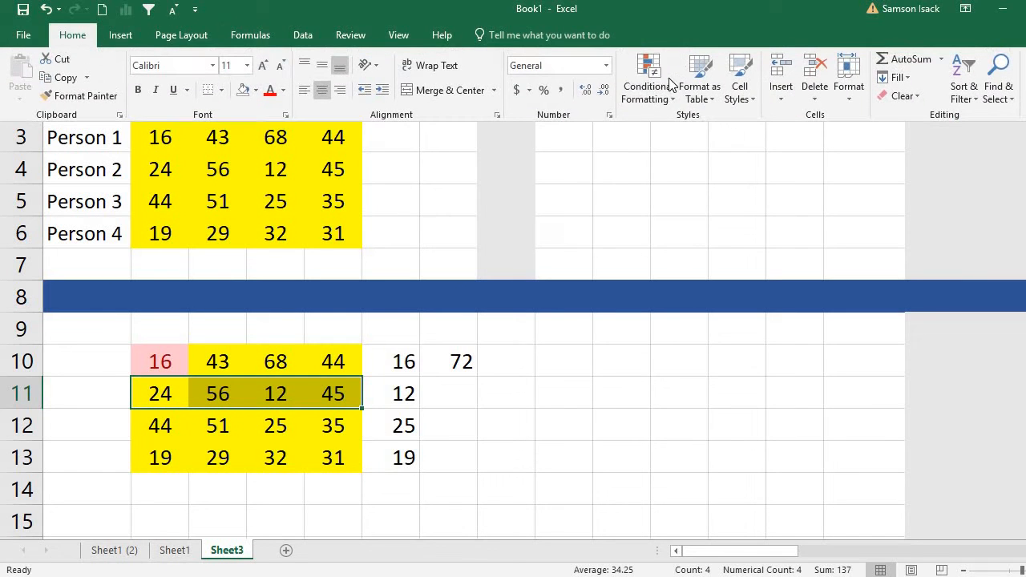
click(648, 87)
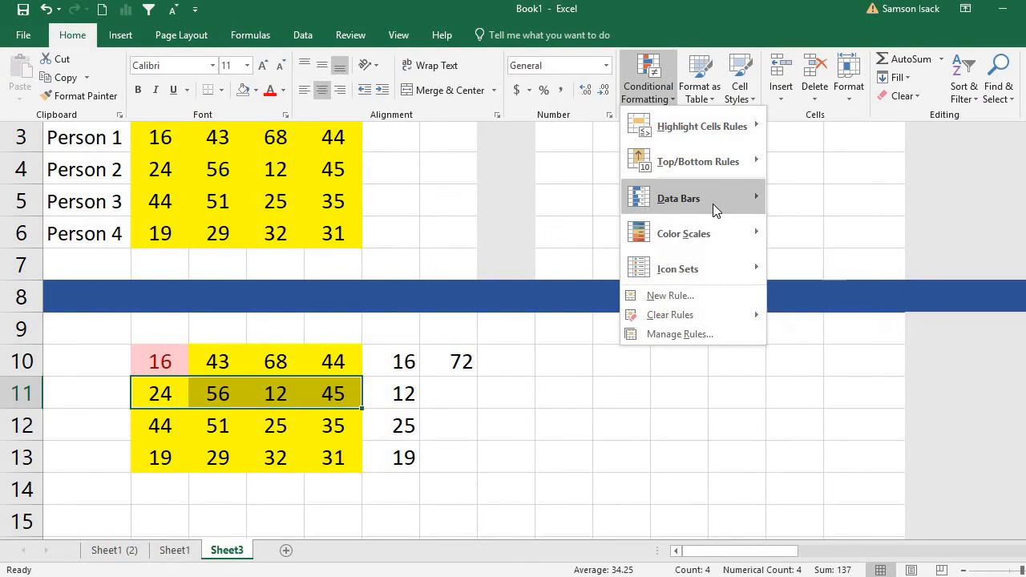
mouse_move(727, 165)
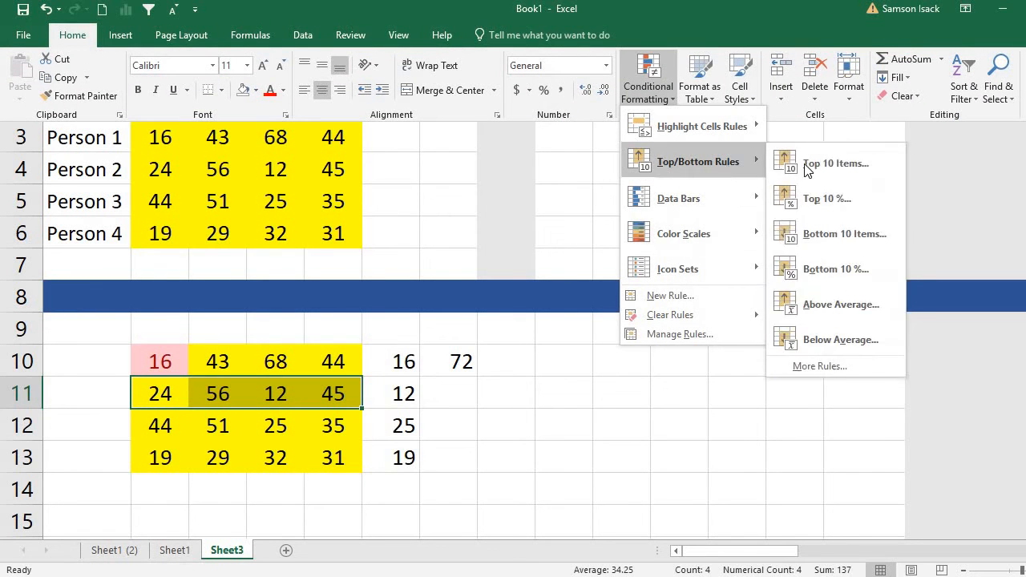
click(839, 233)
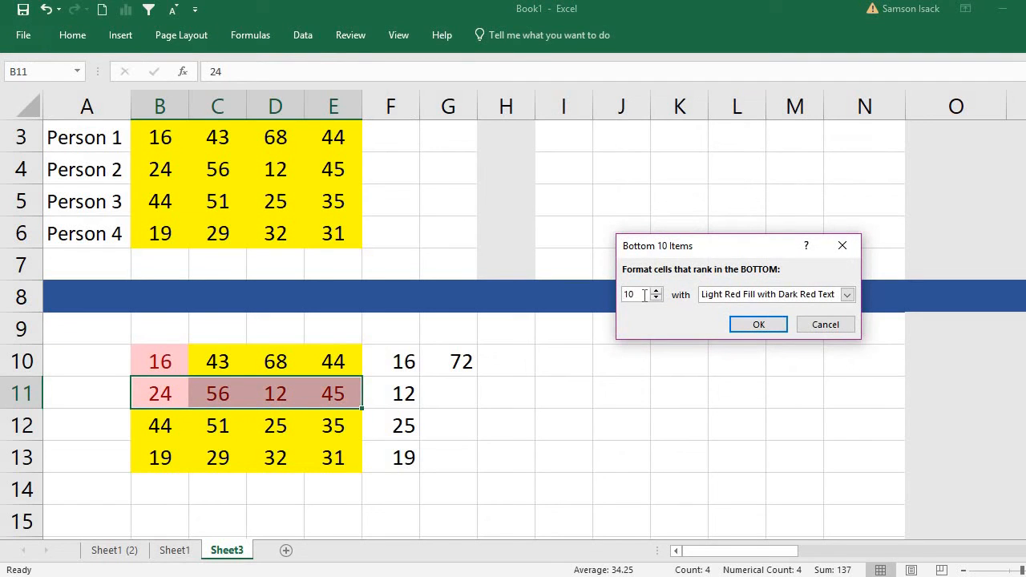
key(BackSpace)
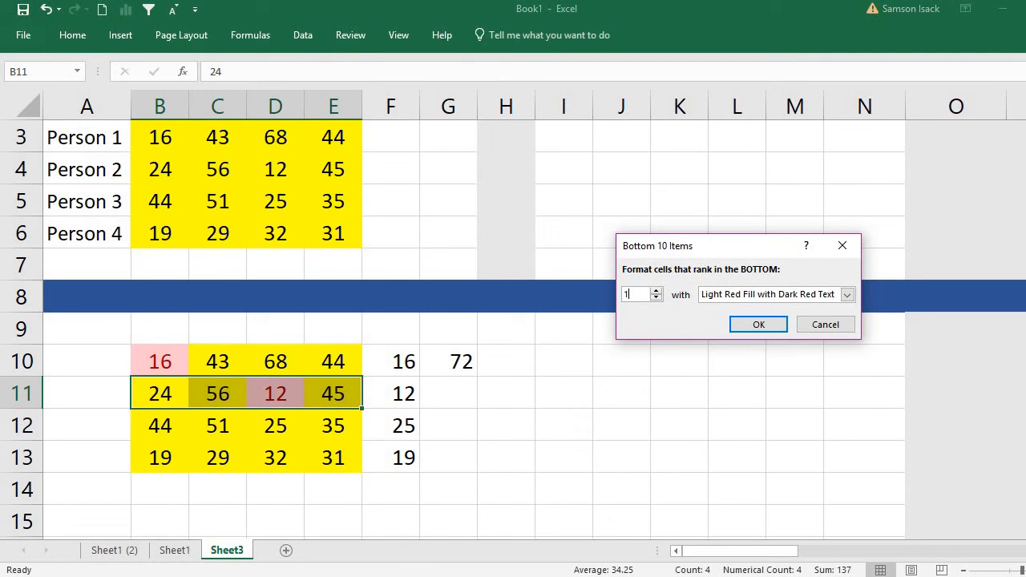
click(760, 324)
Mark the smallest cost in B12:E12 with a Bottom 1 item rule using Light Red Fill with Dark Red Text.
drag(151, 423, 333, 425)
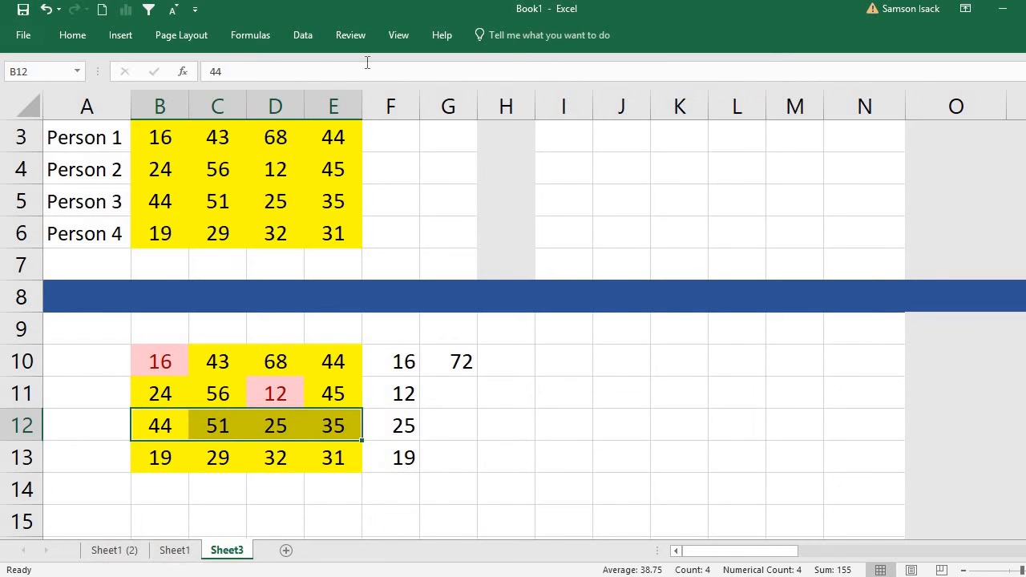
click(88, 37)
click(659, 91)
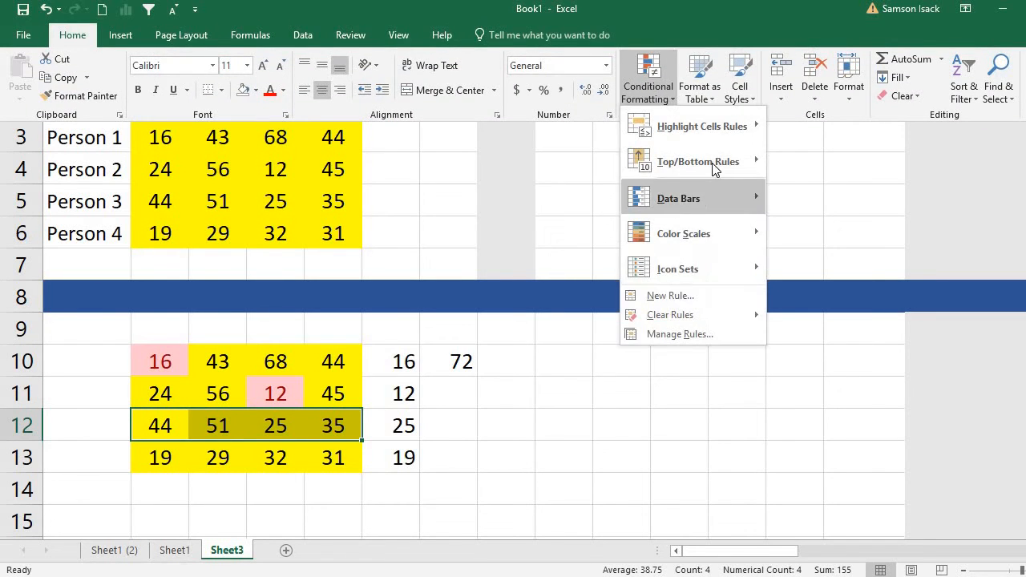
mouse_move(716, 165)
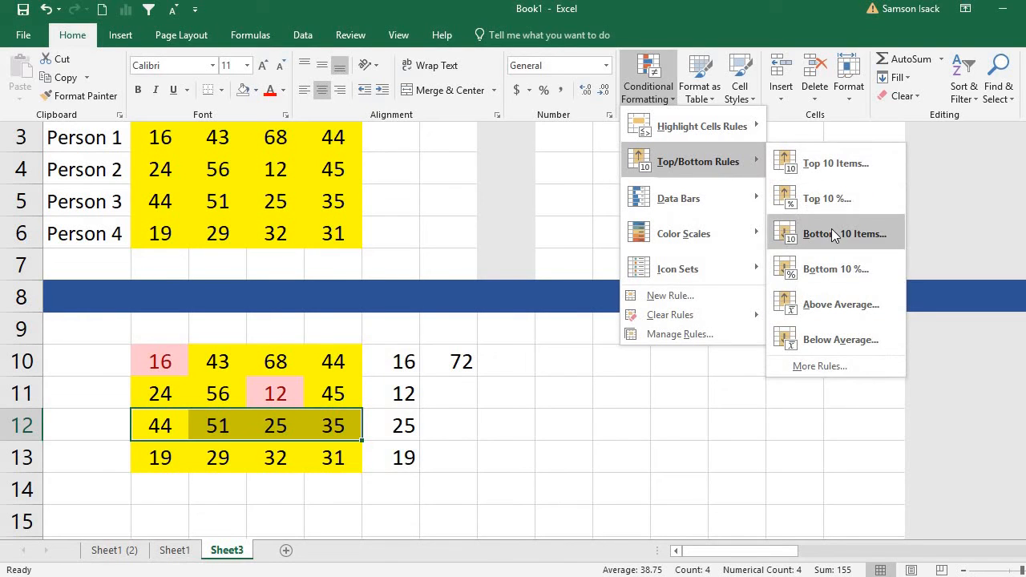
click(831, 232)
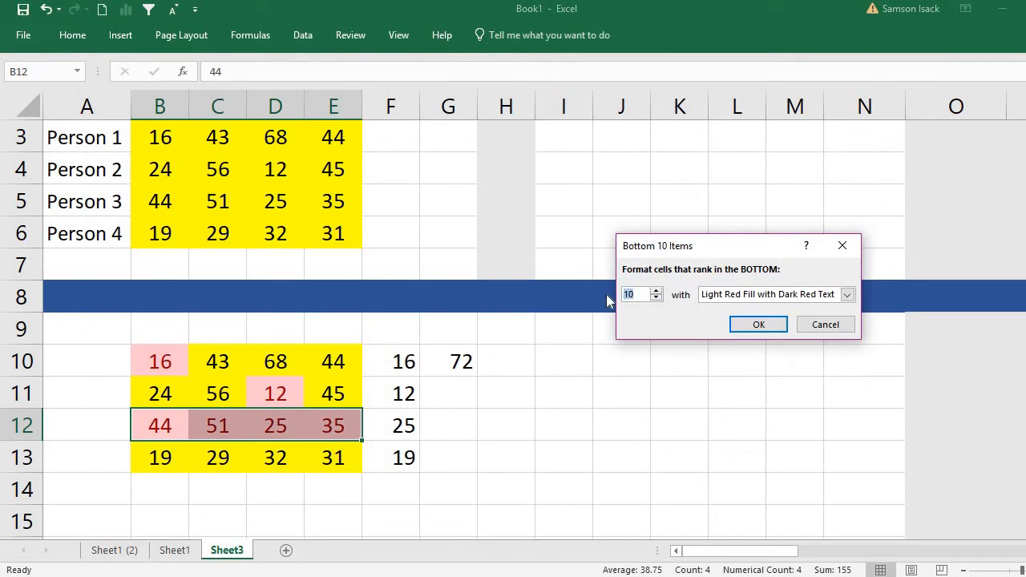
text(1)
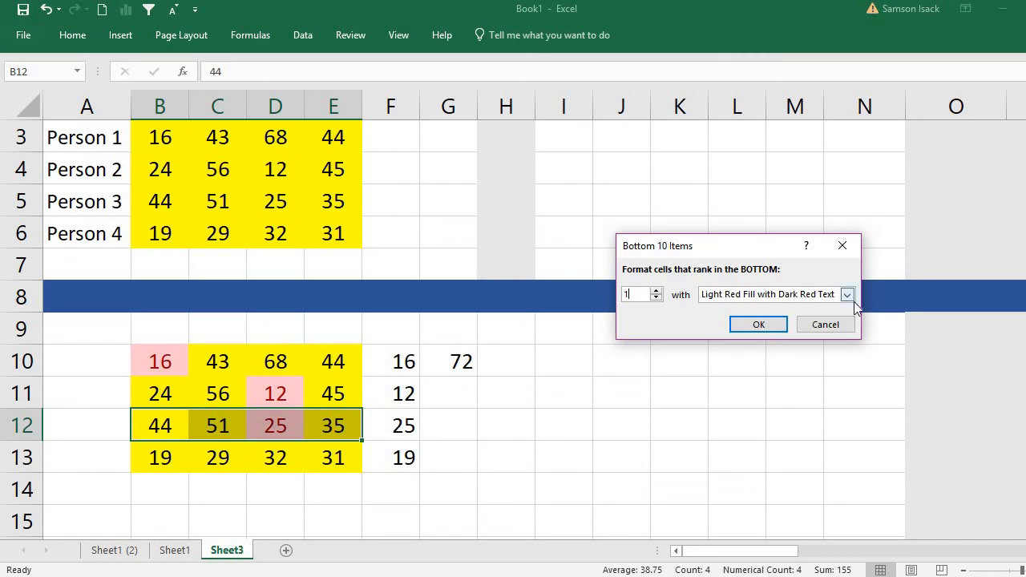
click(758, 325)
Add a Bottom 1 item conditional formatting rule with Light Red Fill with Dark Red Text to B13:E13.
drag(164, 453, 340, 457)
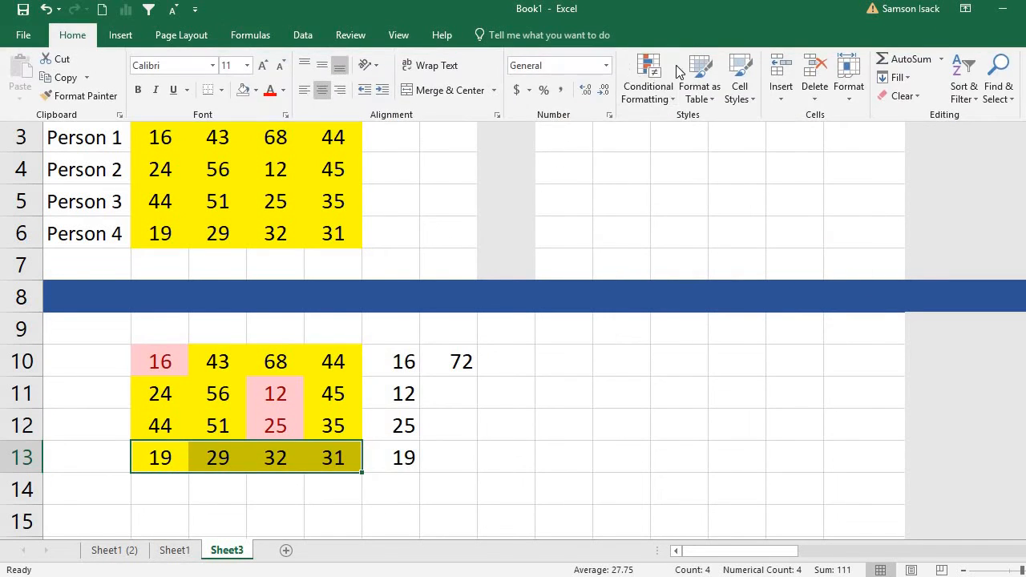
click(648, 82)
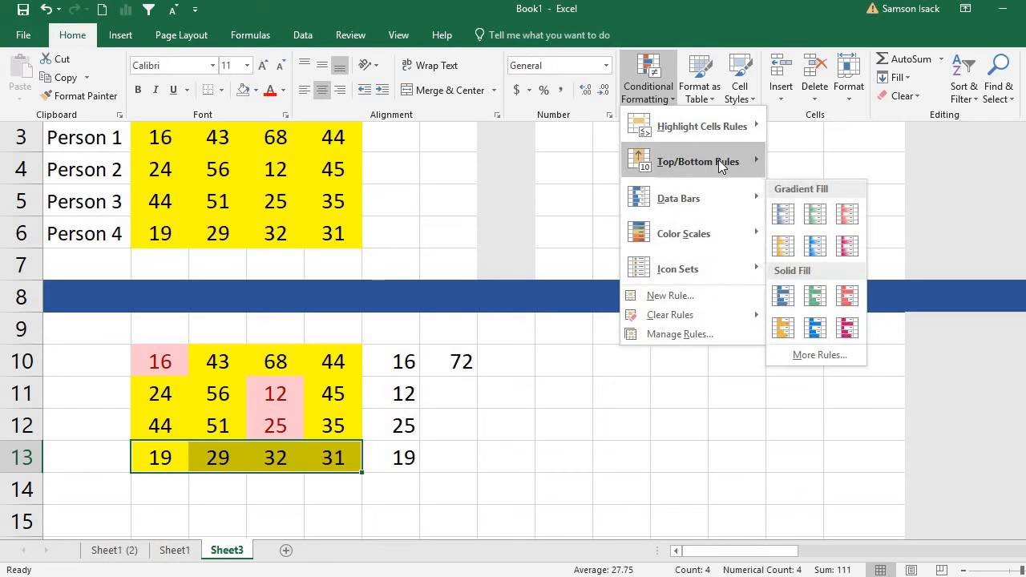
mouse_move(718, 160)
click(819, 232)
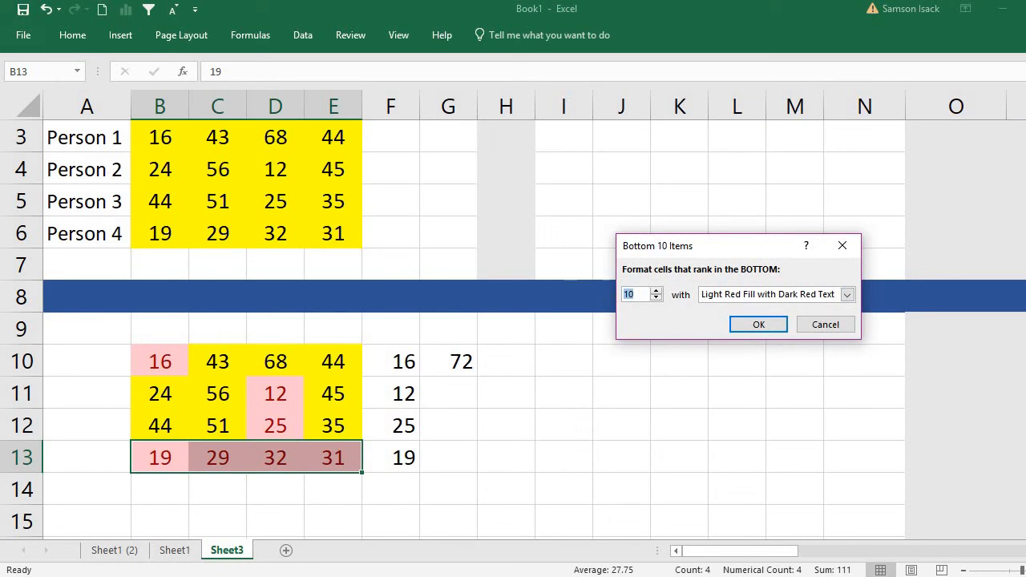
text(1)
key(Return)
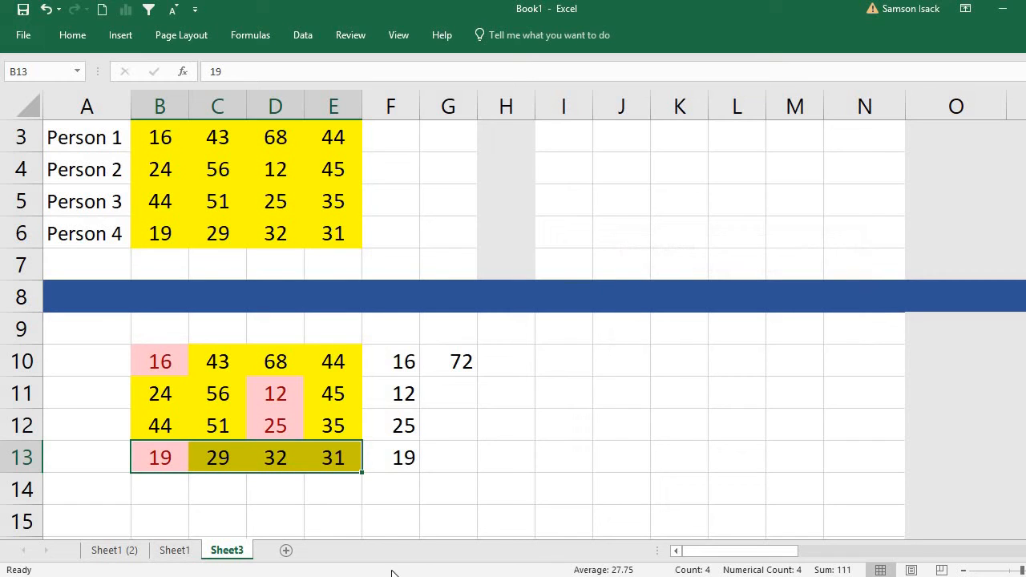
Compare the highlighted cells of the cost matrix with the row minimums in column F and their sum in G10.
click(455, 464)
click(314, 459)
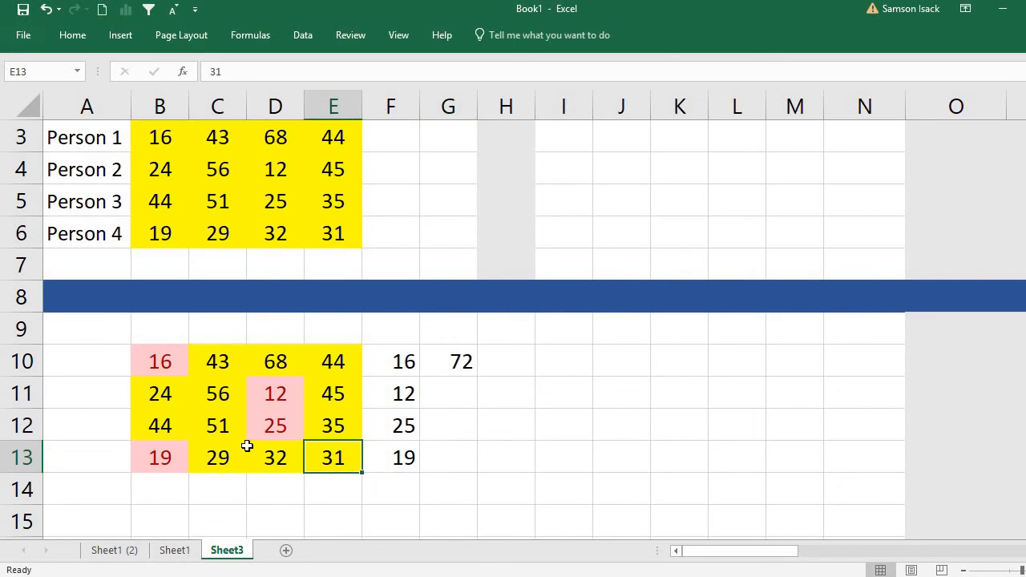
click(178, 368)
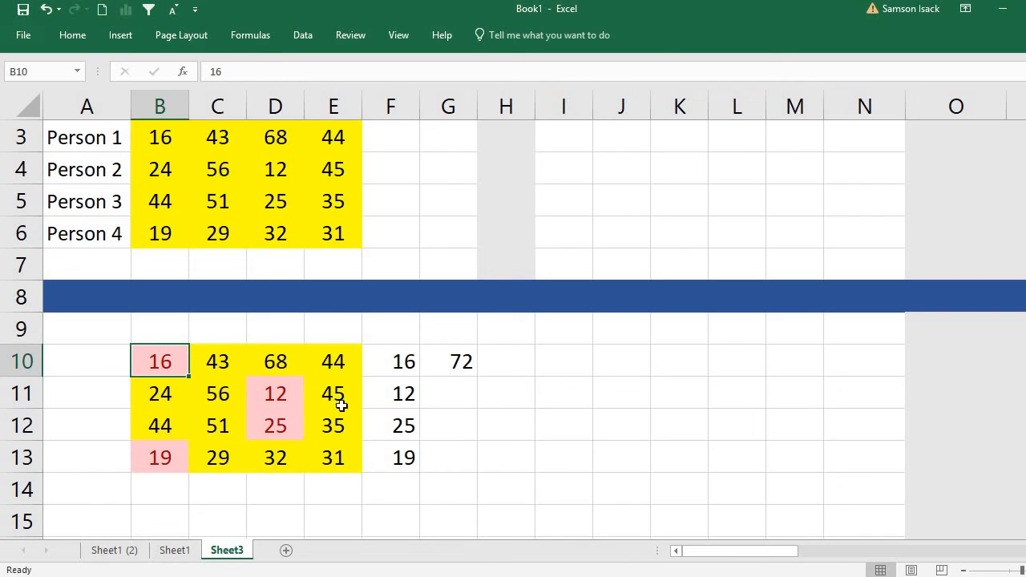
drag(157, 364, 336, 362)
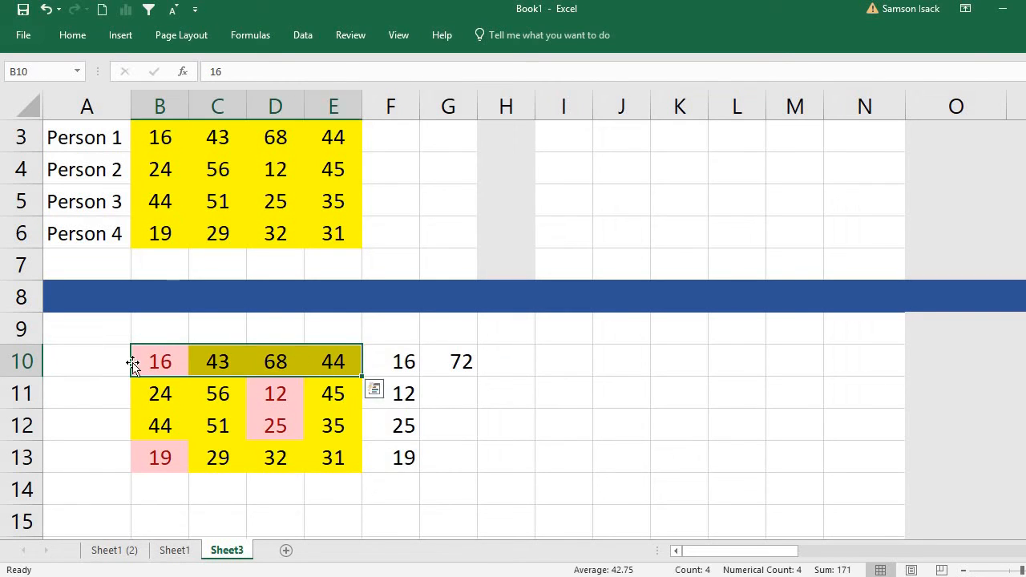
click(164, 365)
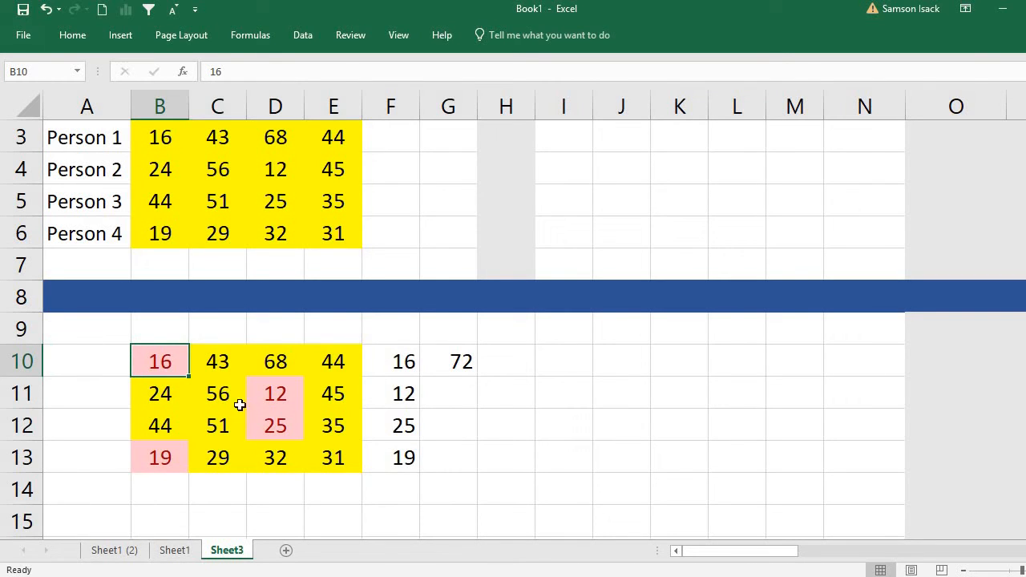
click(401, 392)
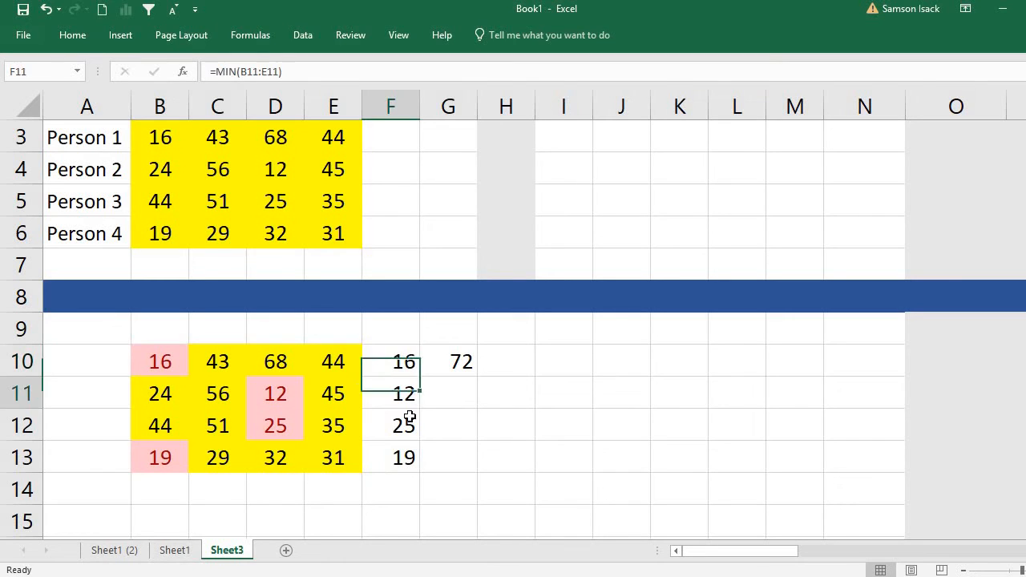
click(404, 425)
click(397, 458)
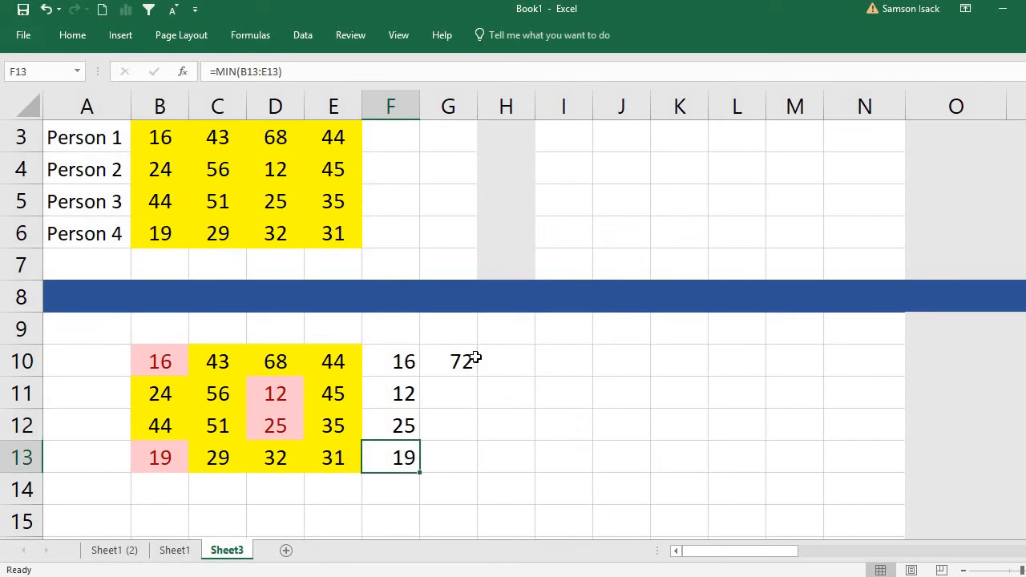
click(467, 362)
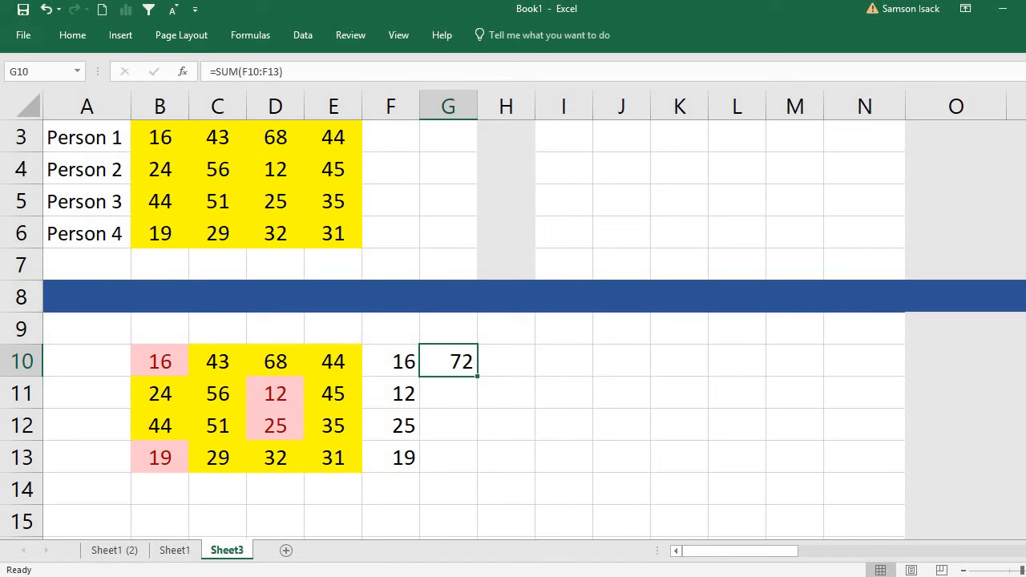
Fill the row minimum cells F10:F13 with the lightest blue theme color.
drag(397, 458, 401, 360)
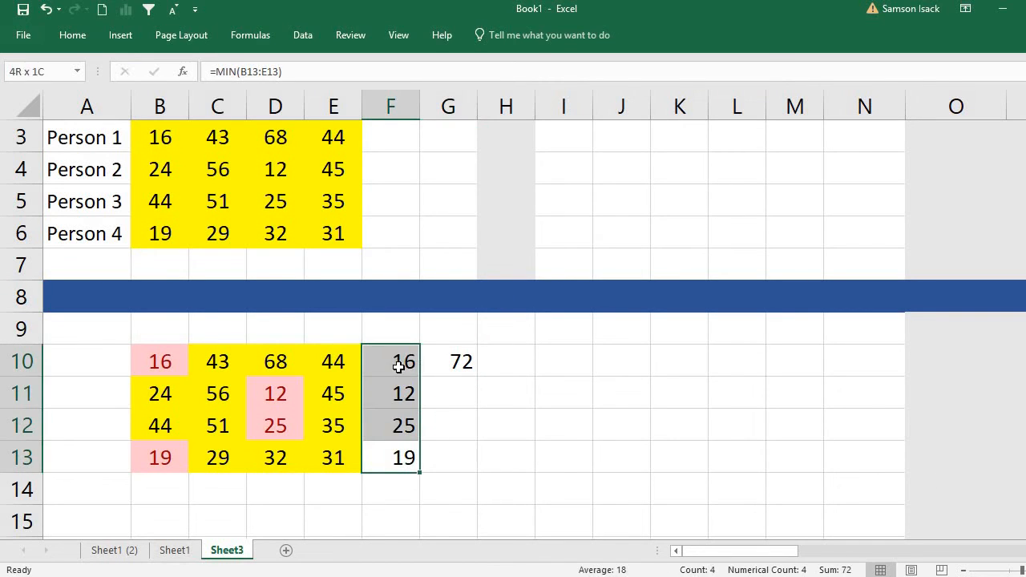
click(73, 36)
click(257, 92)
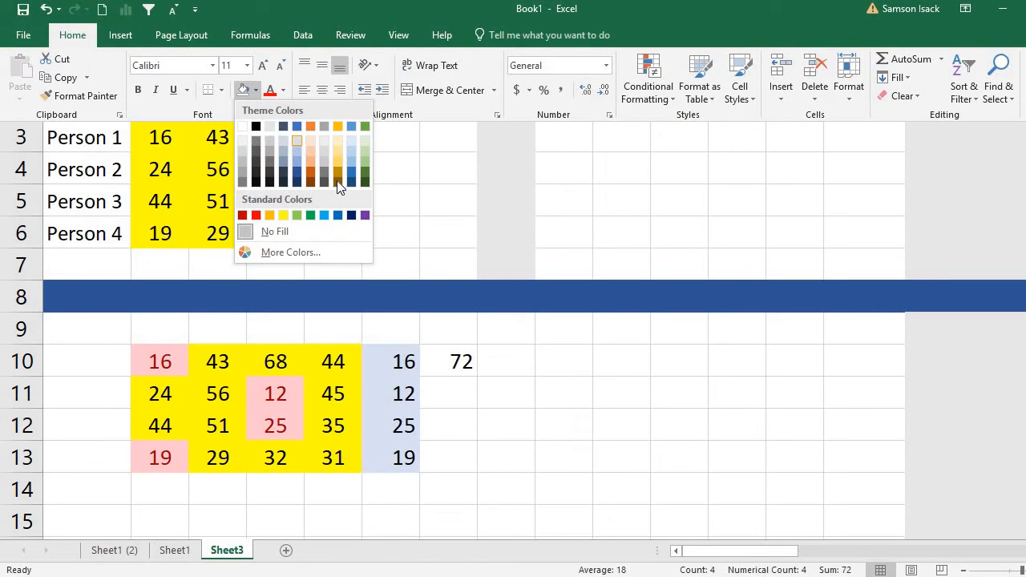
click(299, 139)
Fill the lower bound cell G10 with the lightest gold theme color.
click(452, 363)
click(451, 362)
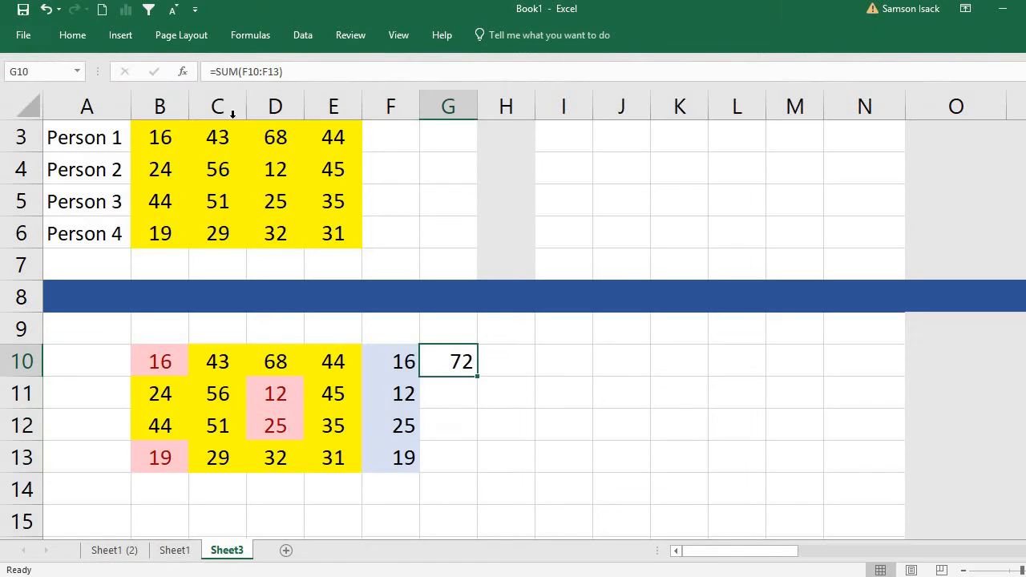
click(74, 38)
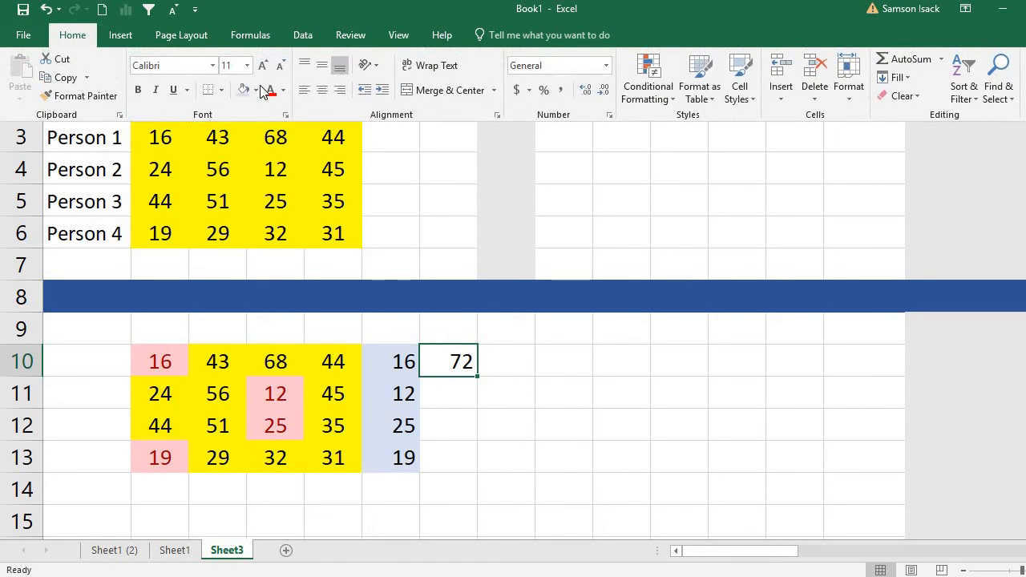
click(257, 92)
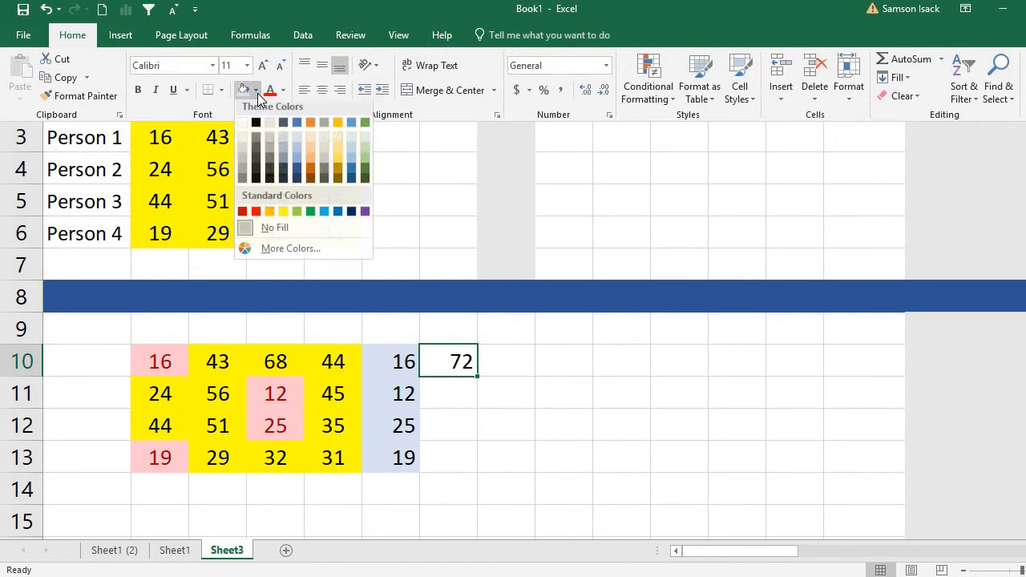
click(342, 142)
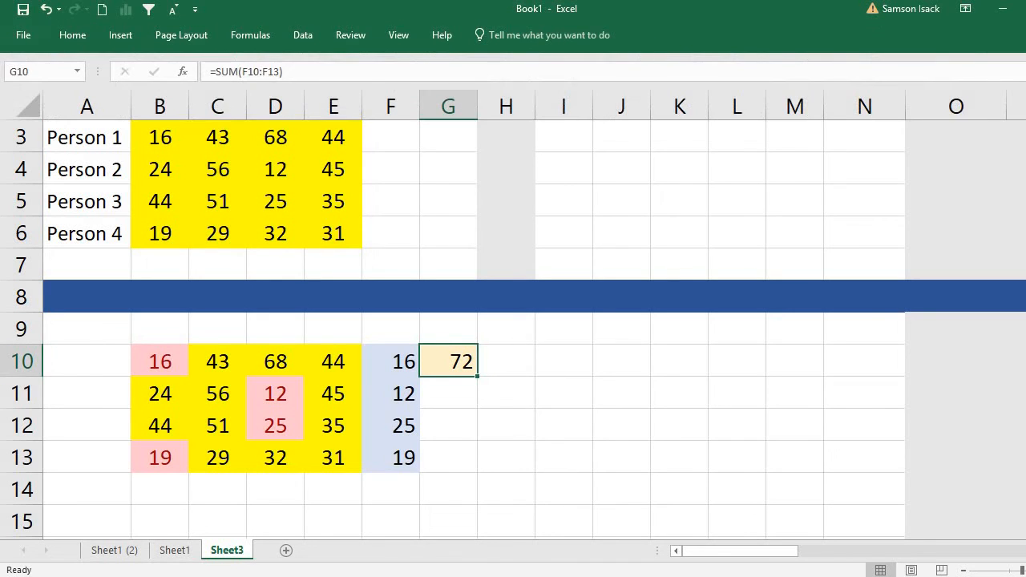
click(473, 446)
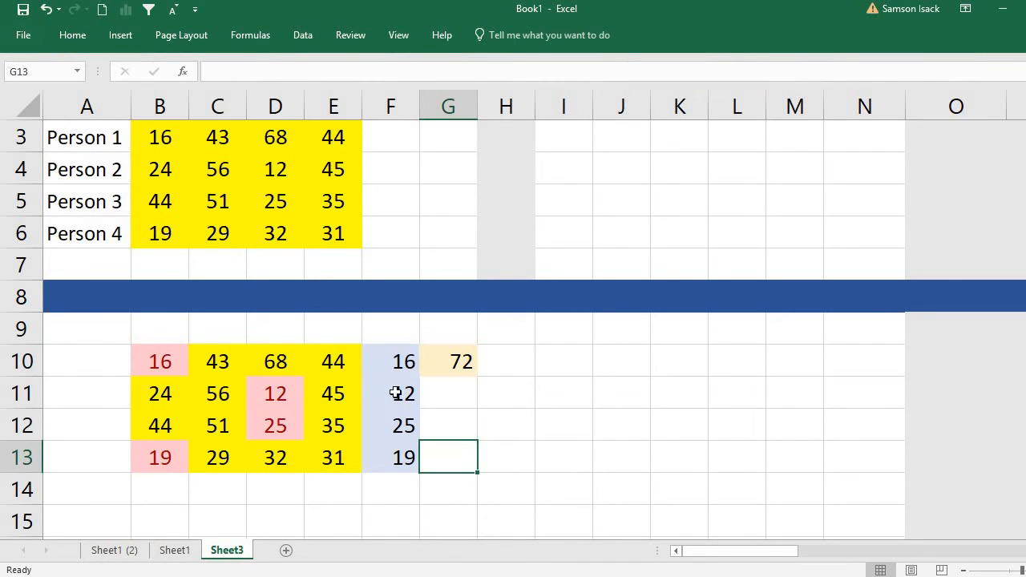
drag(163, 364, 379, 454)
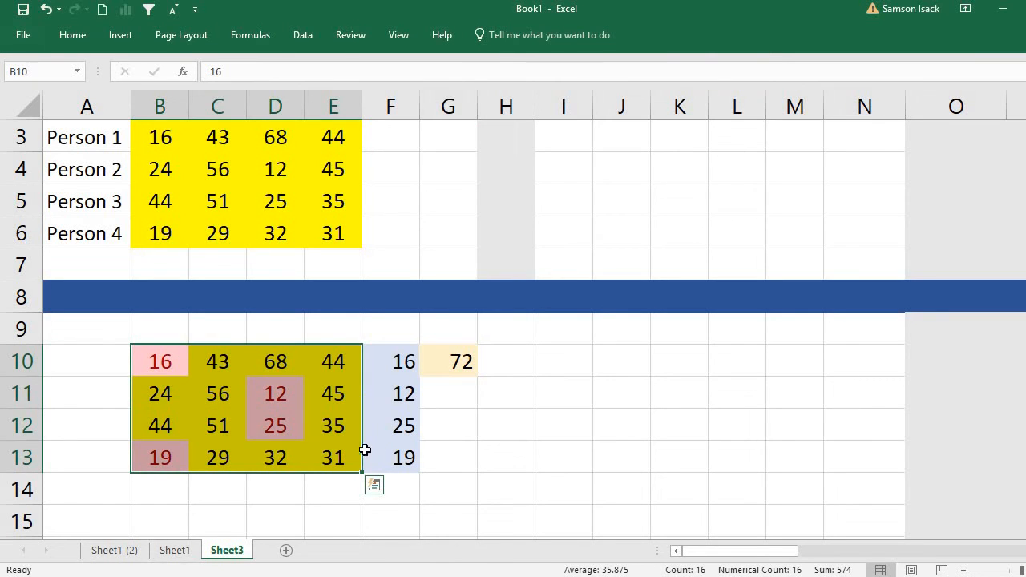
click(174, 367)
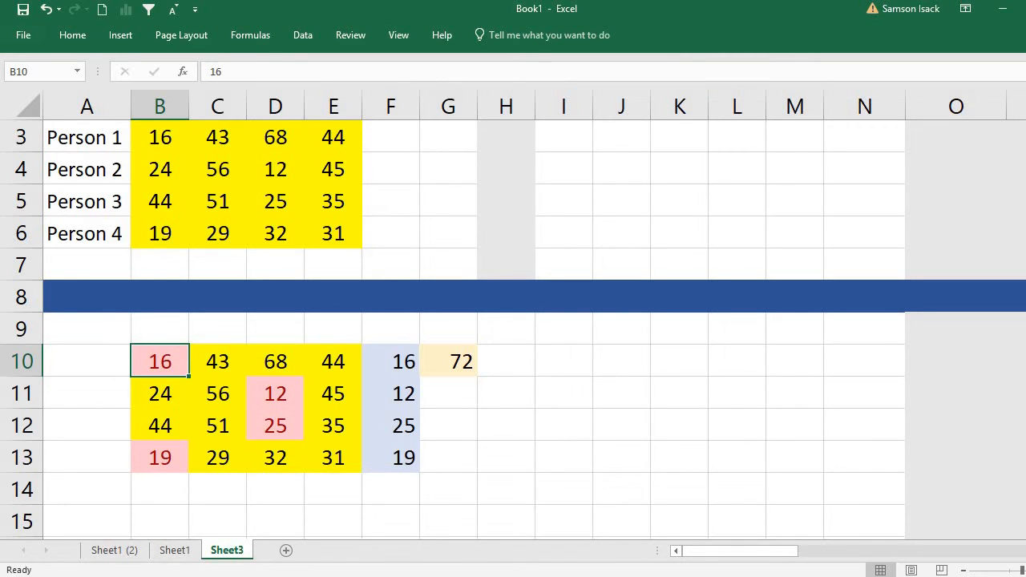
scroll(234, 422, up, 2)
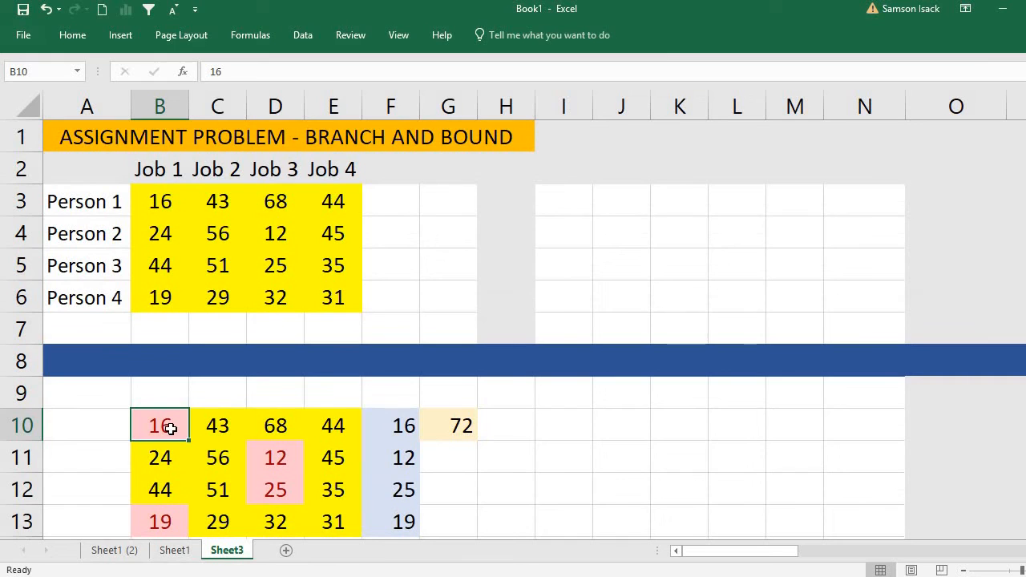
click(224, 433)
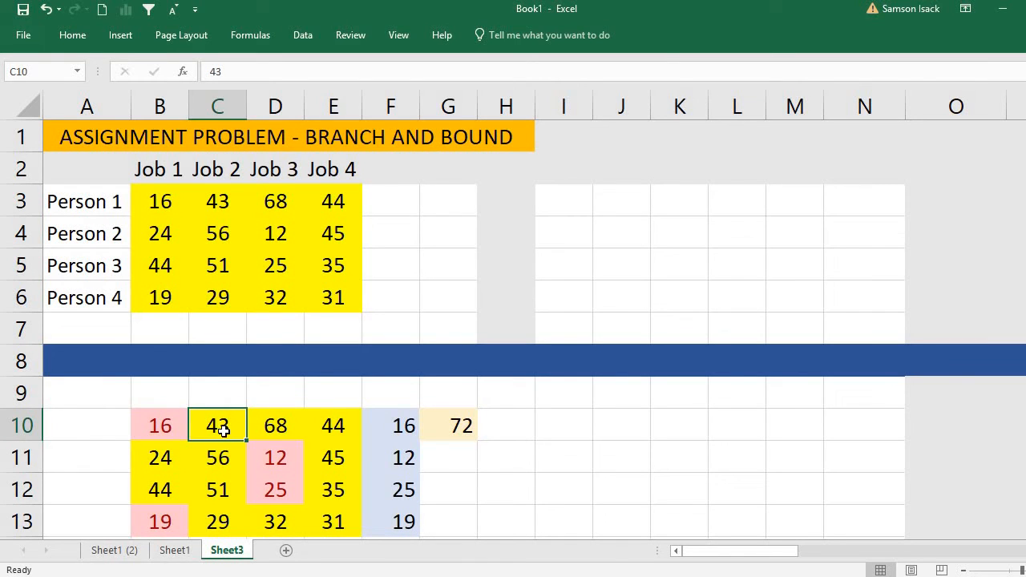
Copy the person labels with their blank header cell from A2:A6 to A9:A13 beside the lower cost matrix.
drag(111, 307, 112, 175)
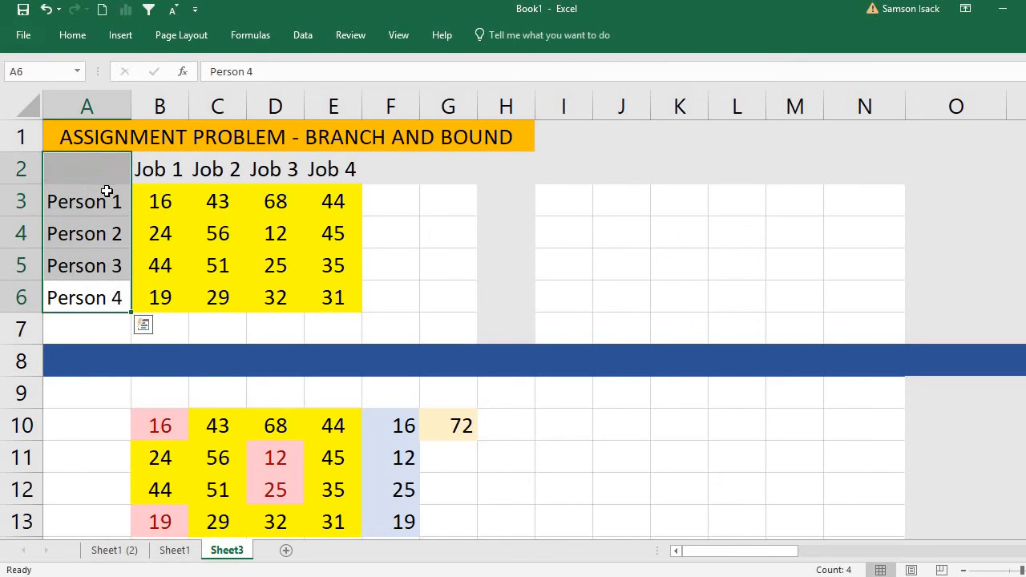
right_click(107, 189)
click(88, 221)
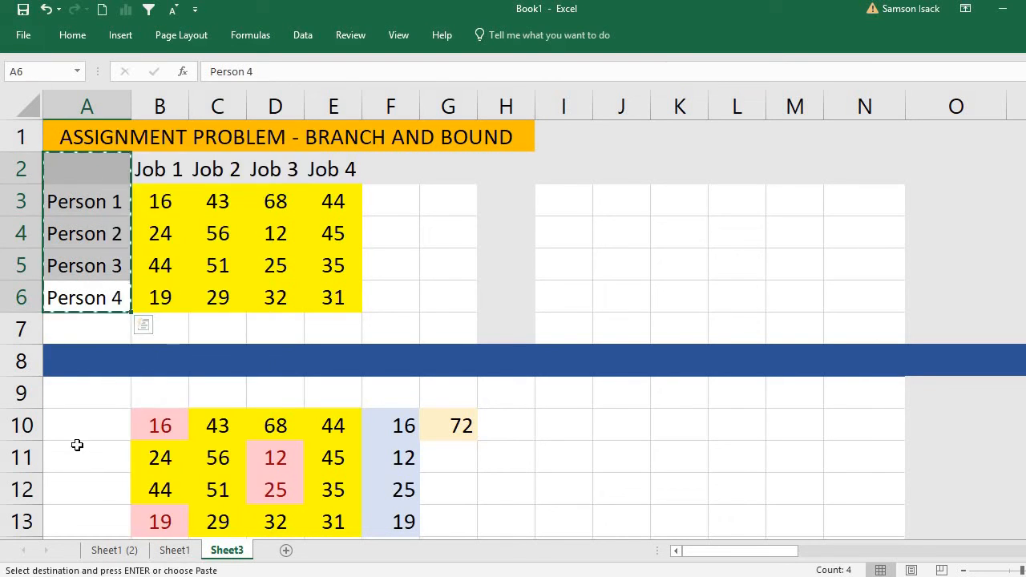
click(93, 395)
right_click(94, 397)
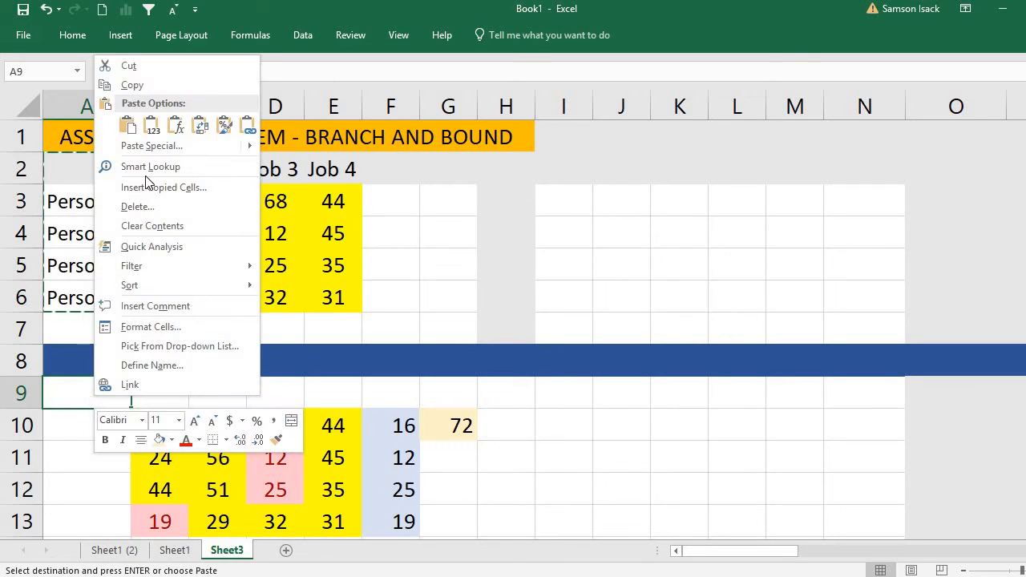
click(130, 128)
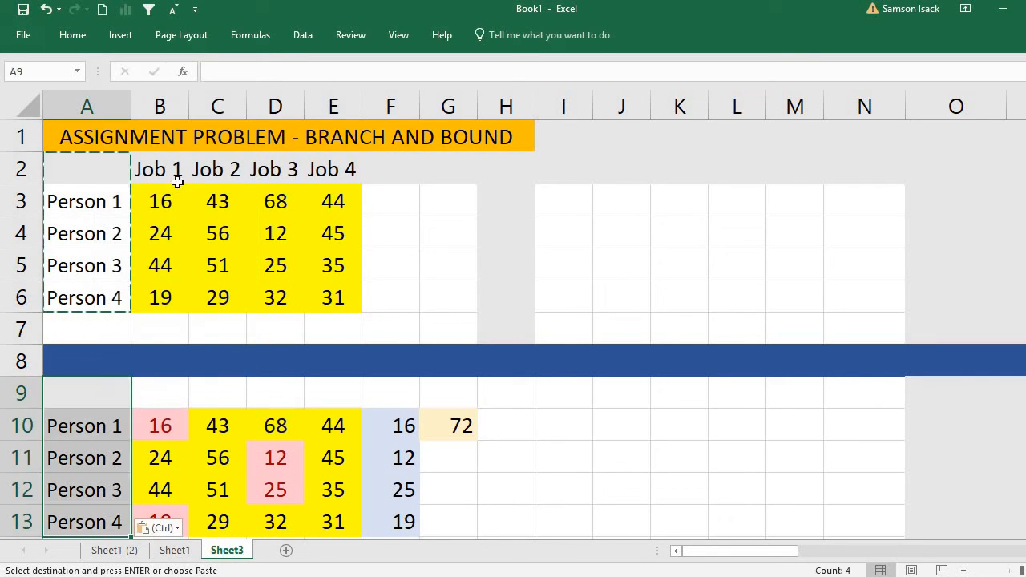
Copy the Job 1 to Job 4 headers from B2:E2 to B9:E9 above the lower cost matrix.
drag(168, 169, 334, 171)
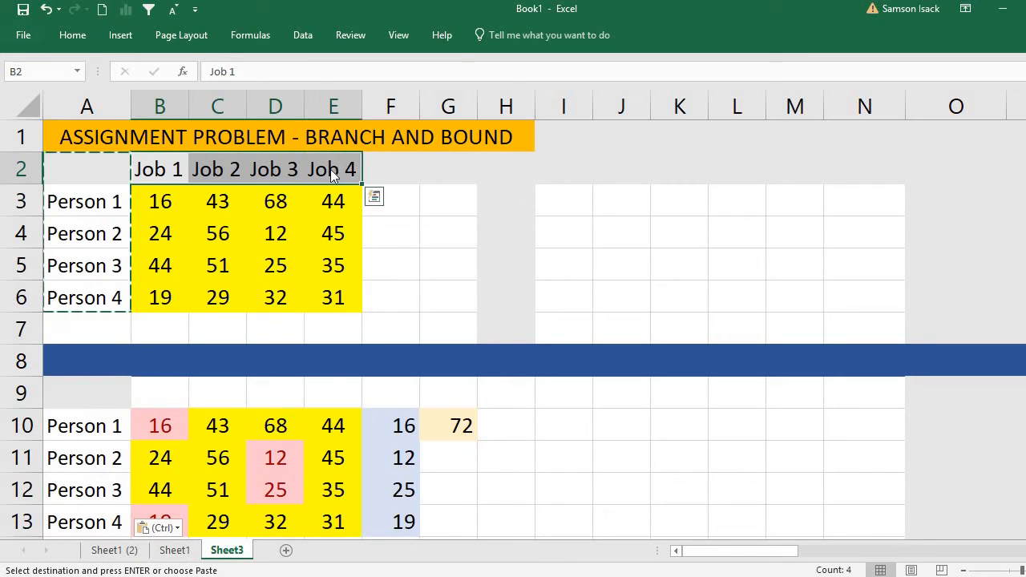
right_click(334, 171)
click(371, 200)
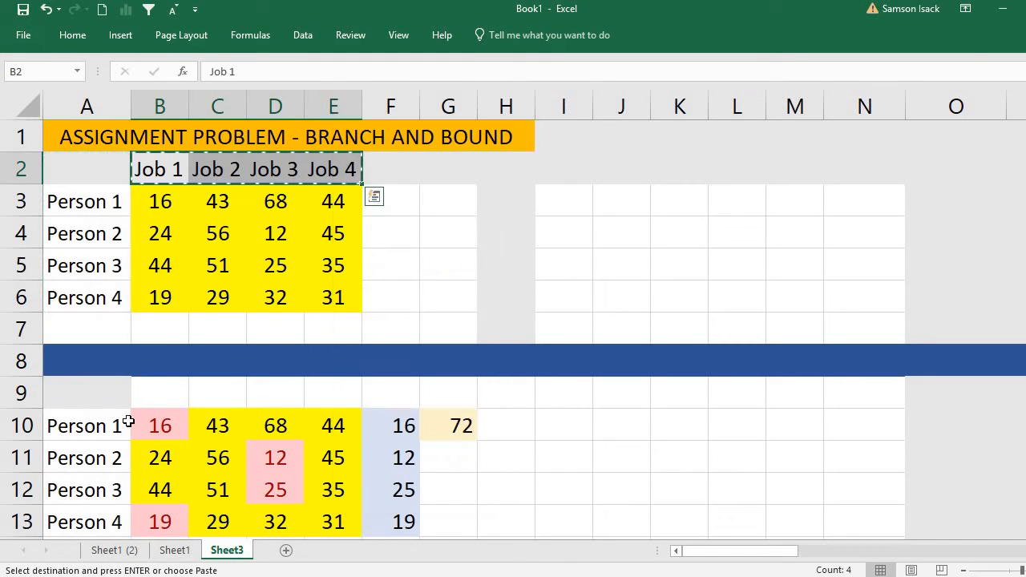
click(165, 395)
right_click(165, 395)
click(196, 127)
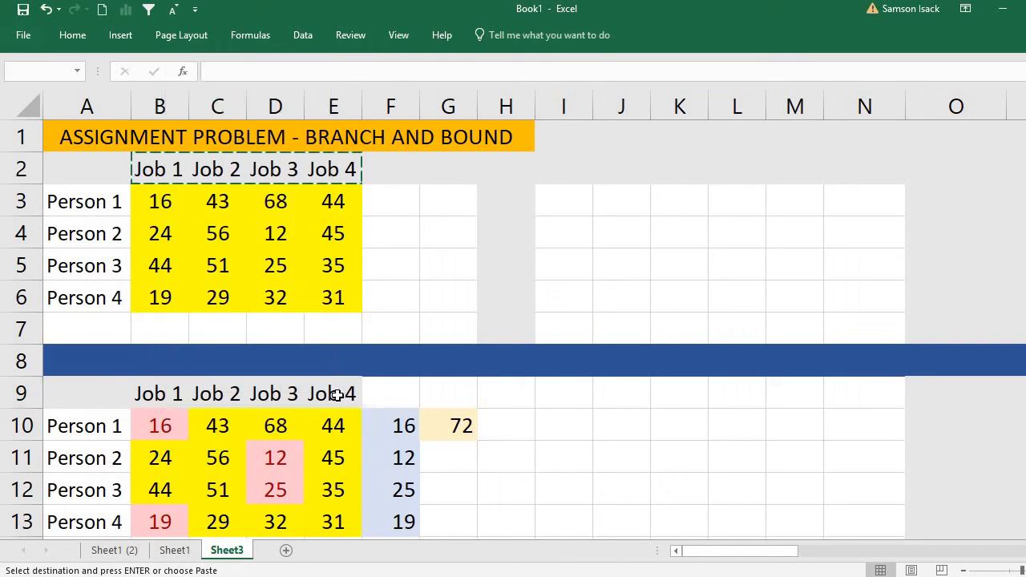
Review the lower bound in G10 and Person 1's cost for each of the four jobs in B10:E10.
click(440, 429)
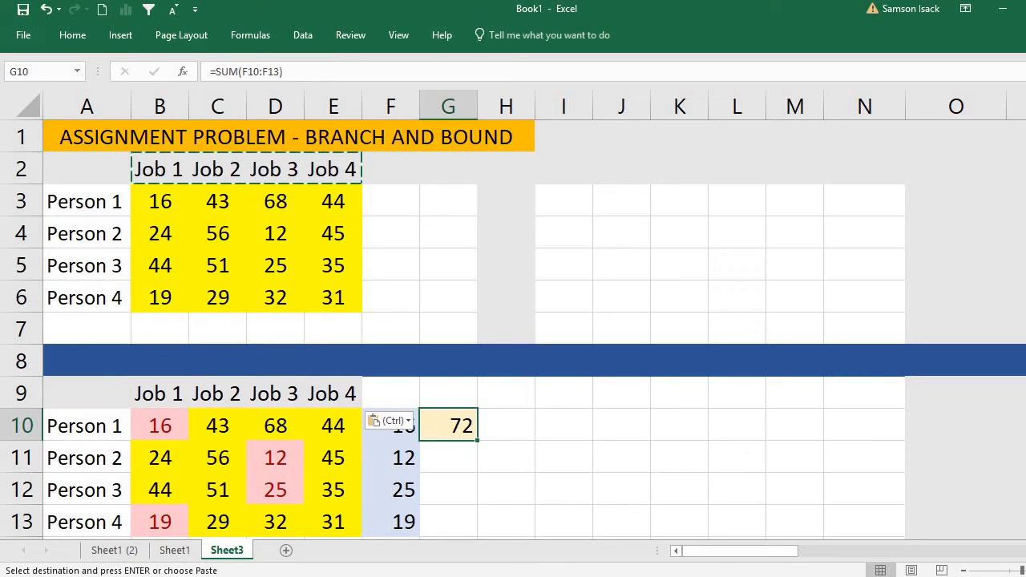
scroll(225, 278, down, 3)
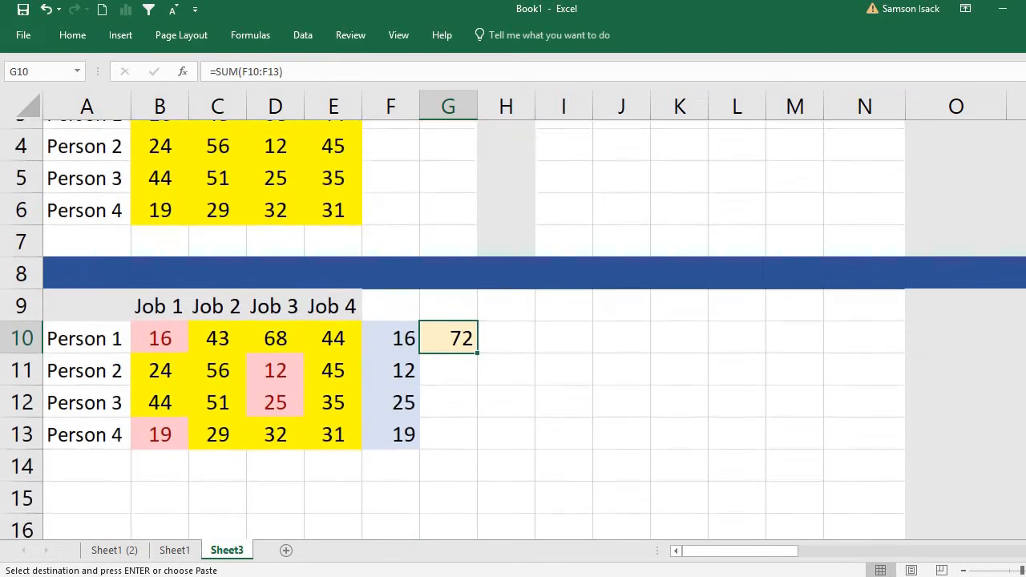
click(171, 264)
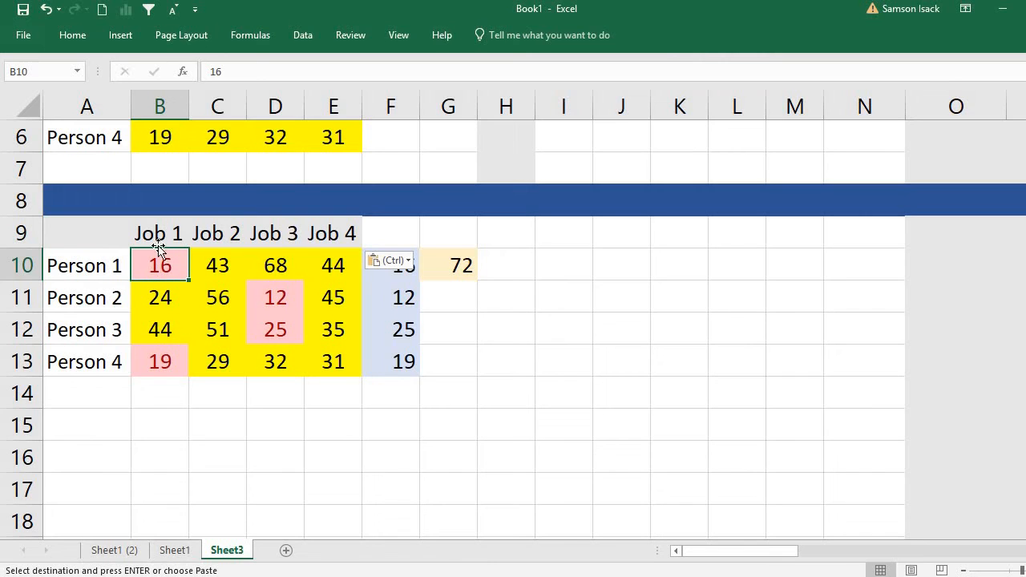
click(226, 267)
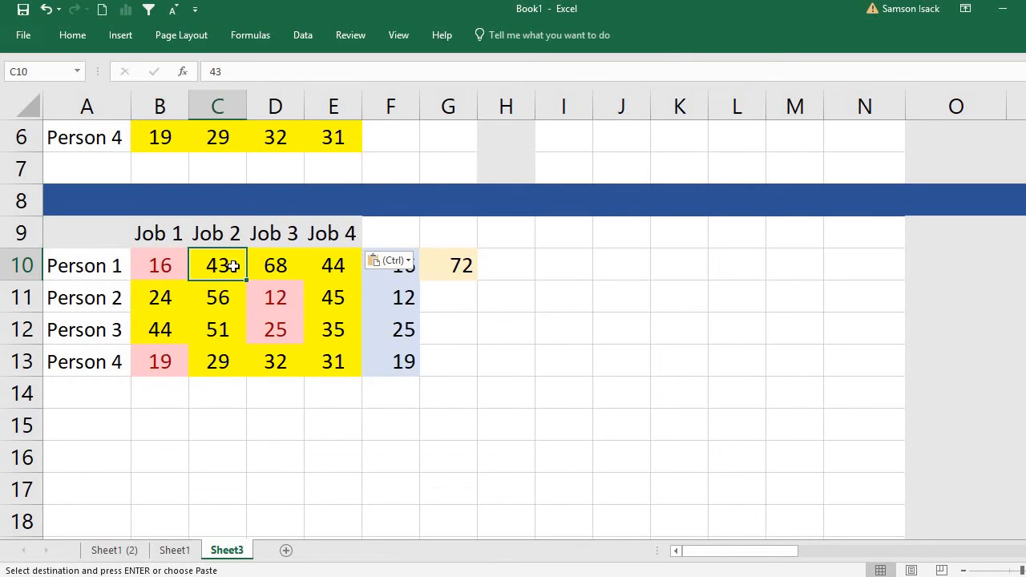
click(288, 267)
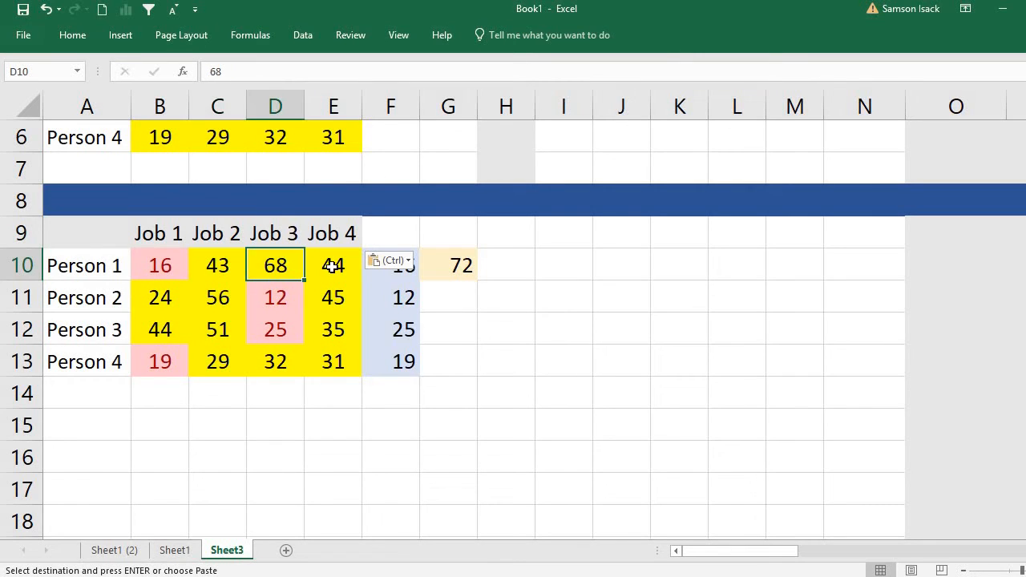
click(335, 268)
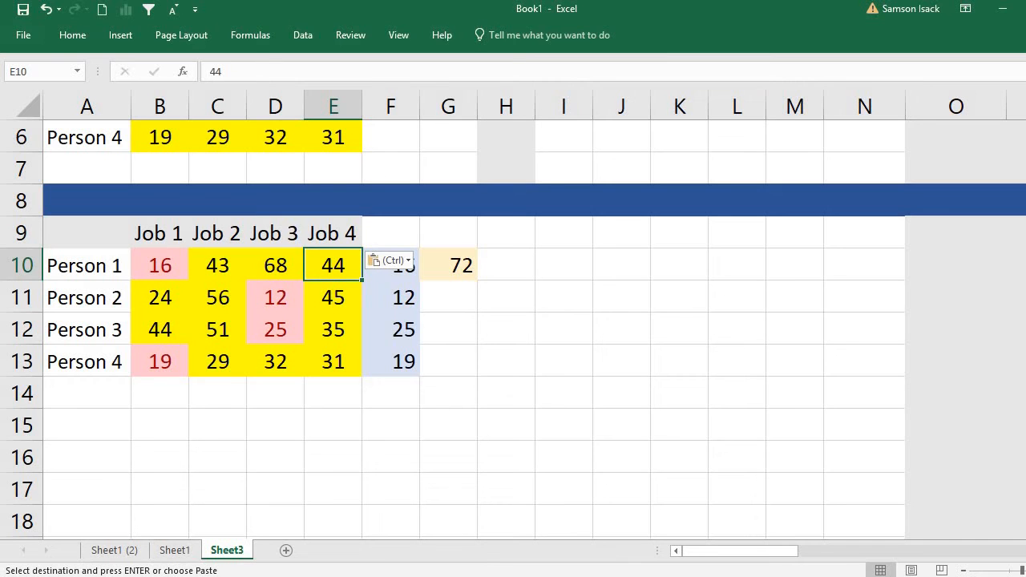
scroll(513, 321, down, 1)
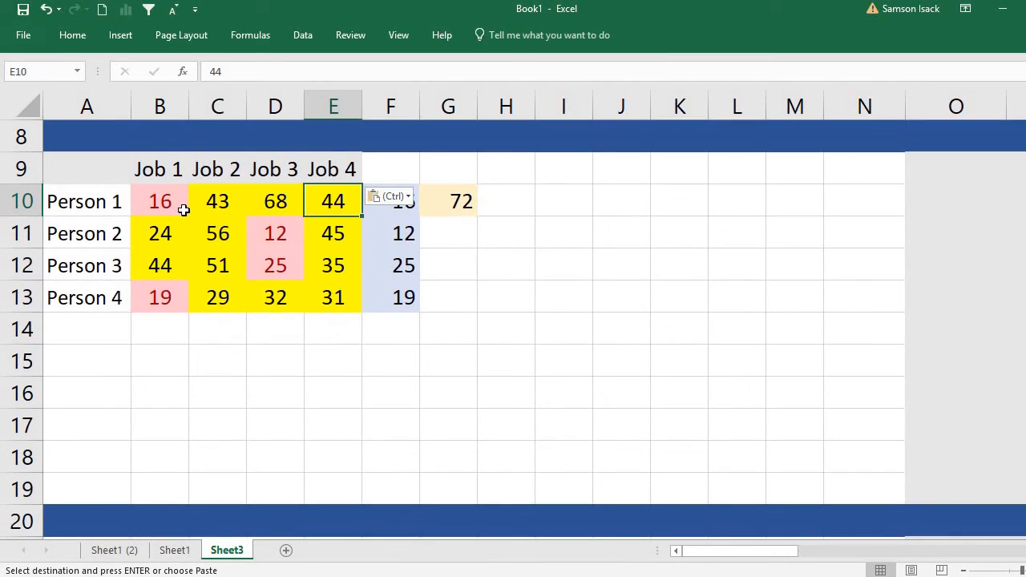
Copy the labelled cost table A9:G13, including row minimums and lower bound, and paste it at I9.
drag(149, 198, 397, 241)
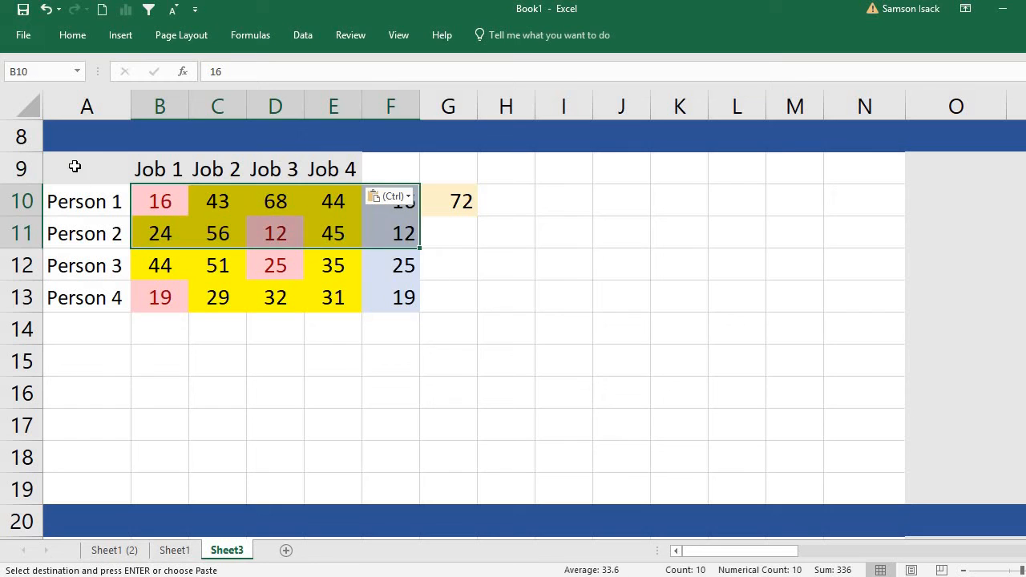
click(75, 167)
drag(281, 172, 453, 305)
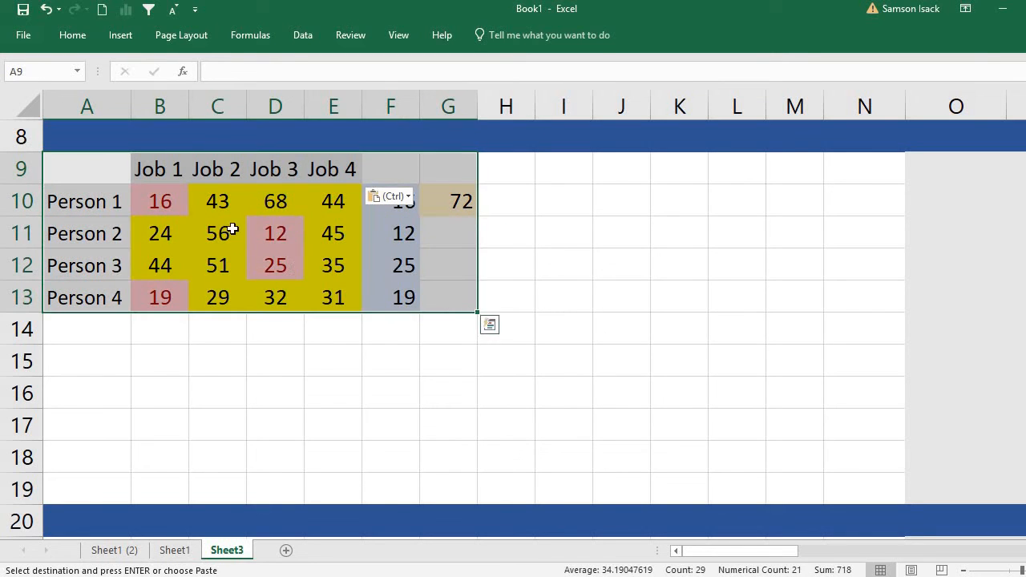
right_click(234, 234)
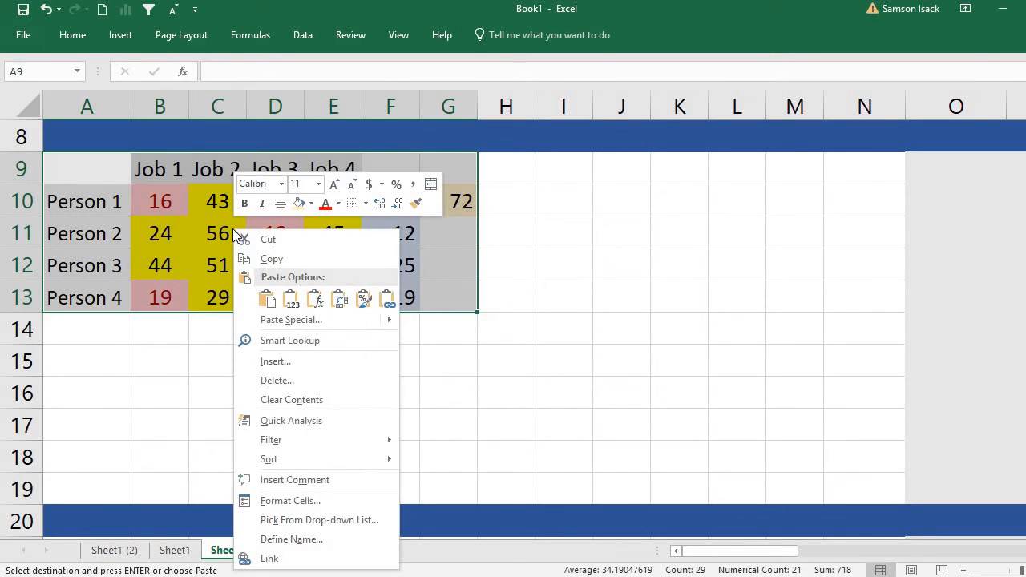
click(266, 257)
click(555, 176)
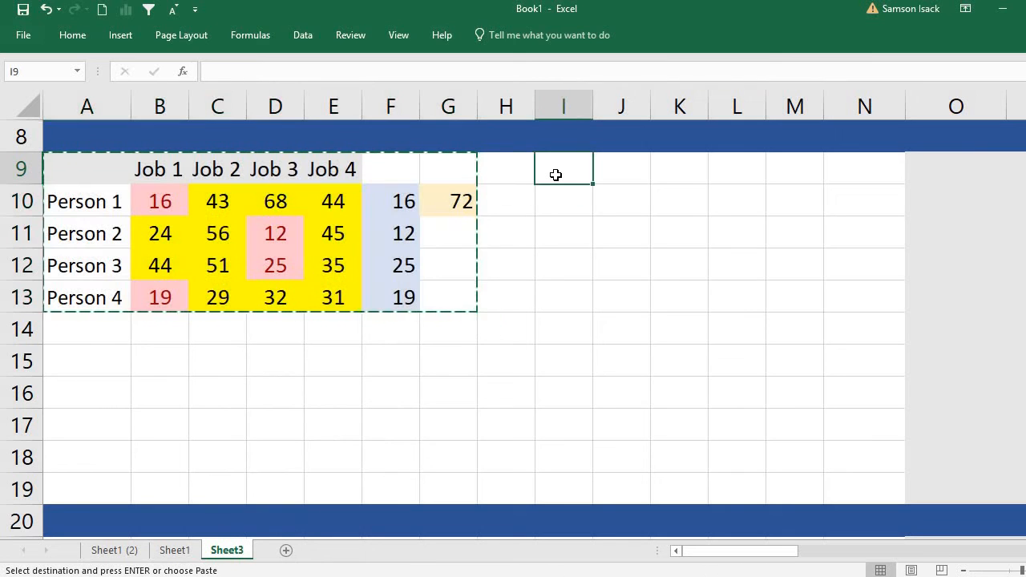
right_click(560, 182)
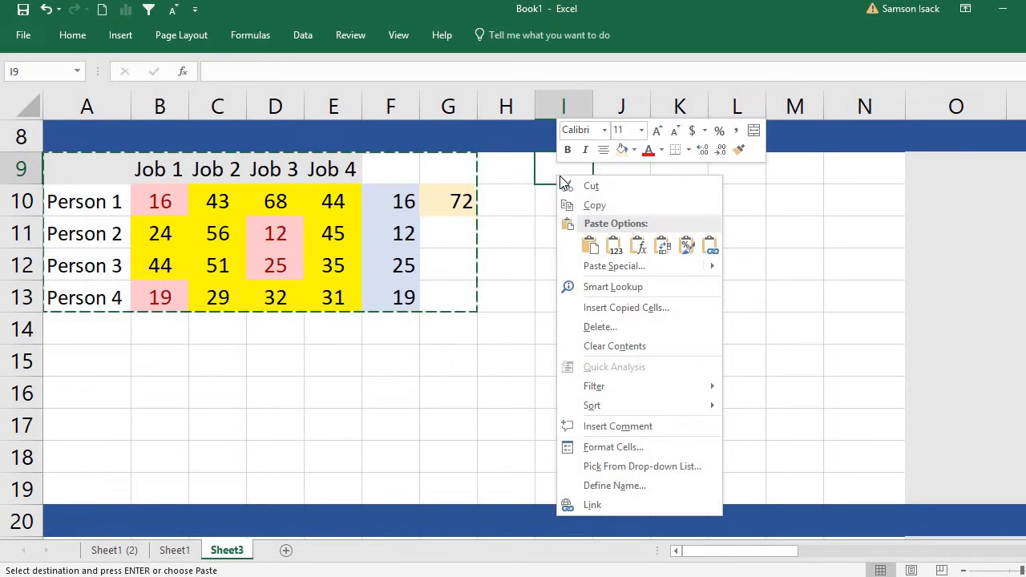
click(595, 243)
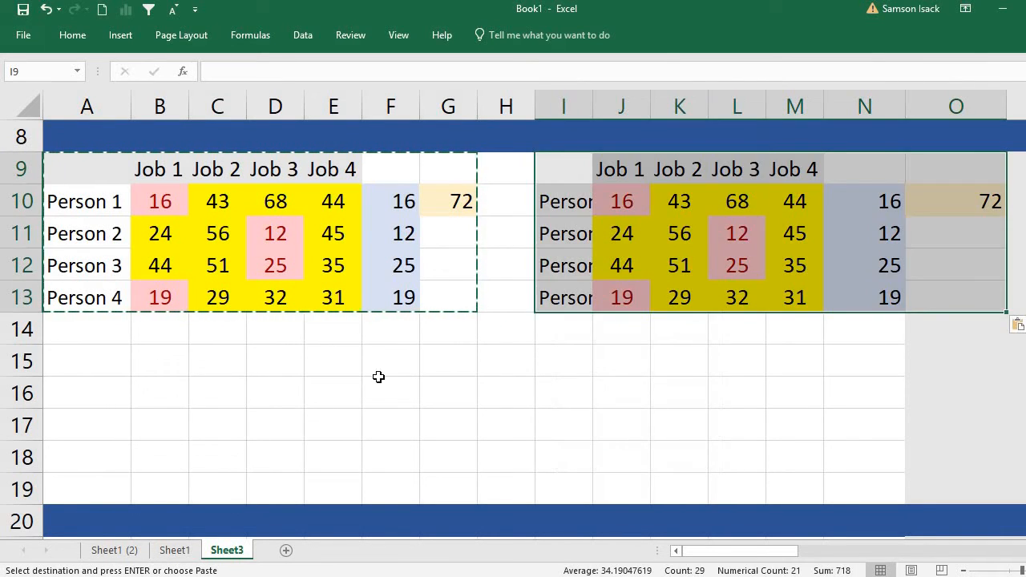
Paste two more copies of the cost table, one at A15 and one at I15.
click(81, 363)
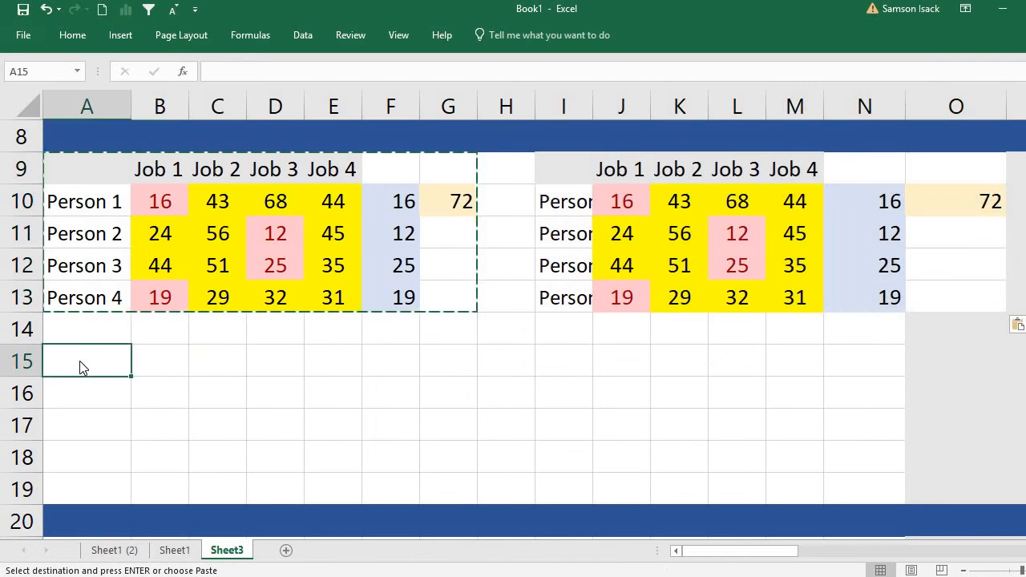
right_click(82, 364)
click(111, 96)
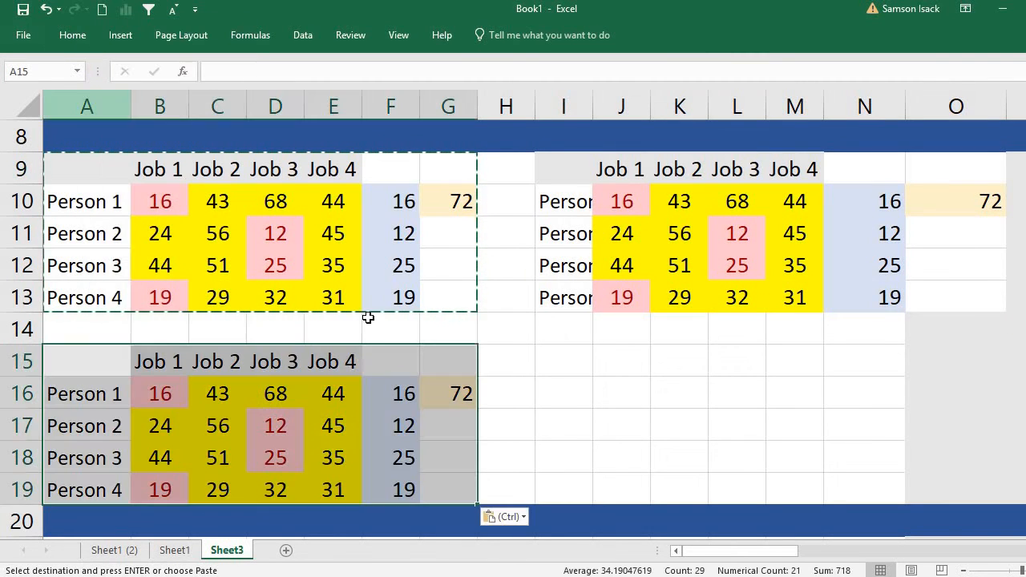
click(566, 371)
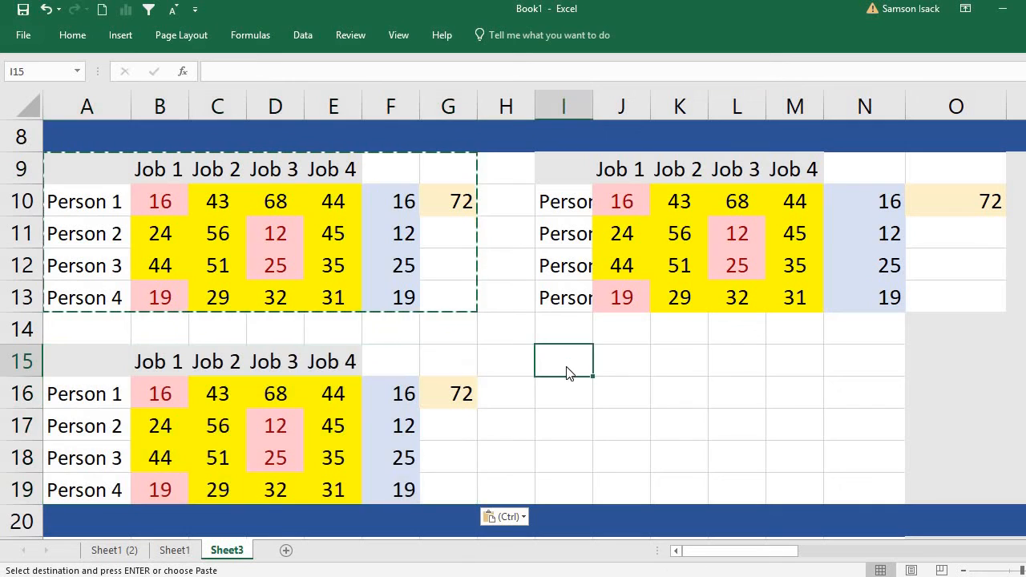
right_click(566, 370)
click(604, 97)
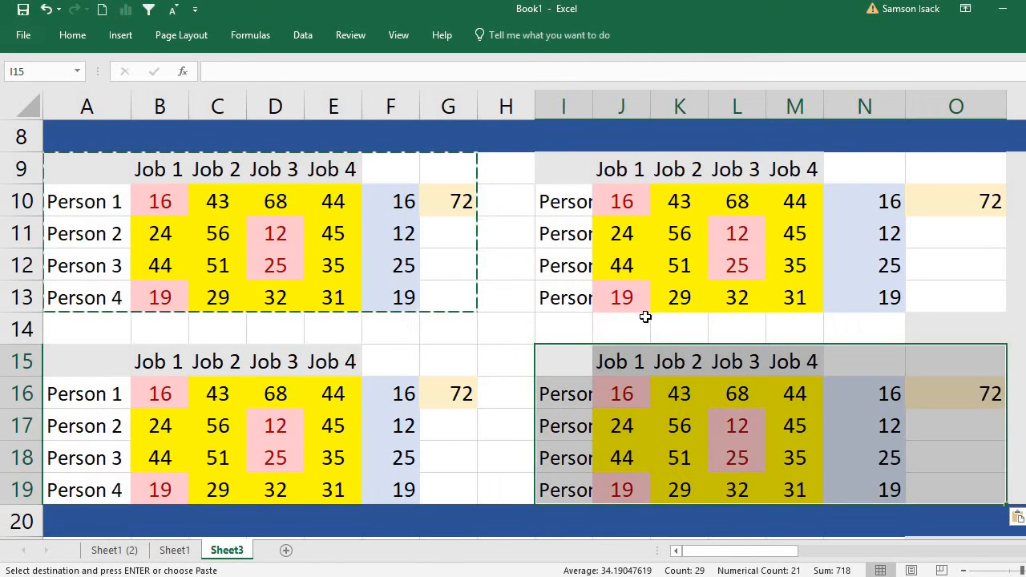
Widen column I to fit the person labels and narrow columns N and O.
click(642, 321)
drag(594, 98, 616, 98)
click(974, 99)
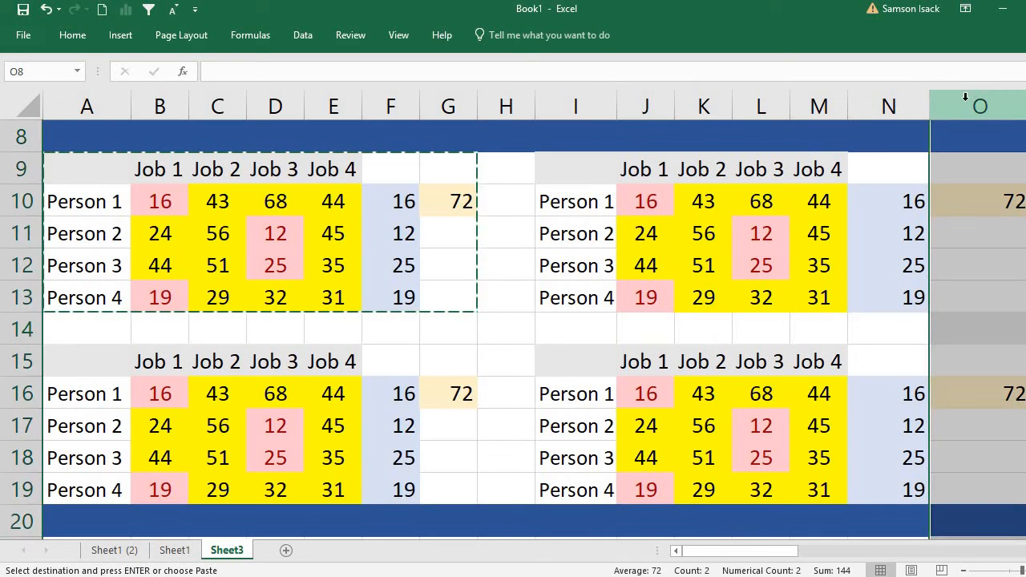
mouse_move(916, 106)
mouse_down()
mouse_move(955, 101)
mouse_move(917, 112)
mouse_up()
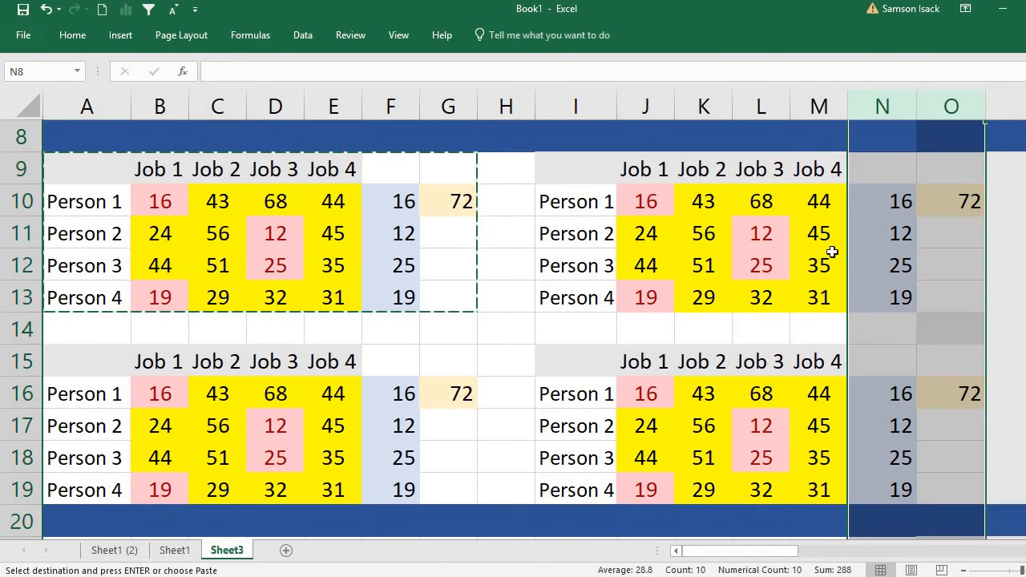
Widen column I slightly so the person labels in the right-hand tables fit comfortably.
click(862, 263)
drag(619, 102, 626, 103)
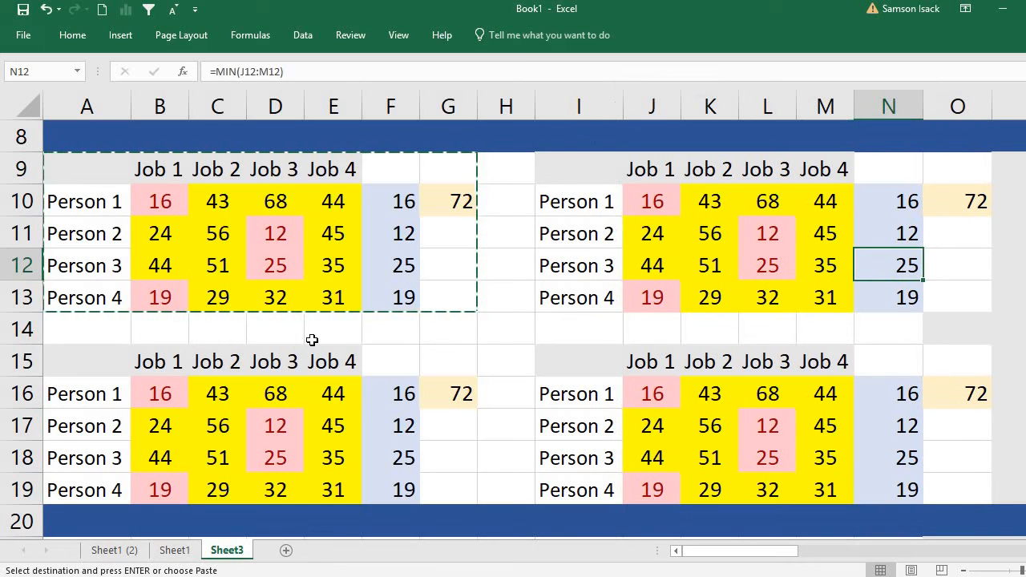
Compare Person 1's job costs in the first table (B10:E10) with those in the second table (J10:K10).
click(312, 257)
click(137, 174)
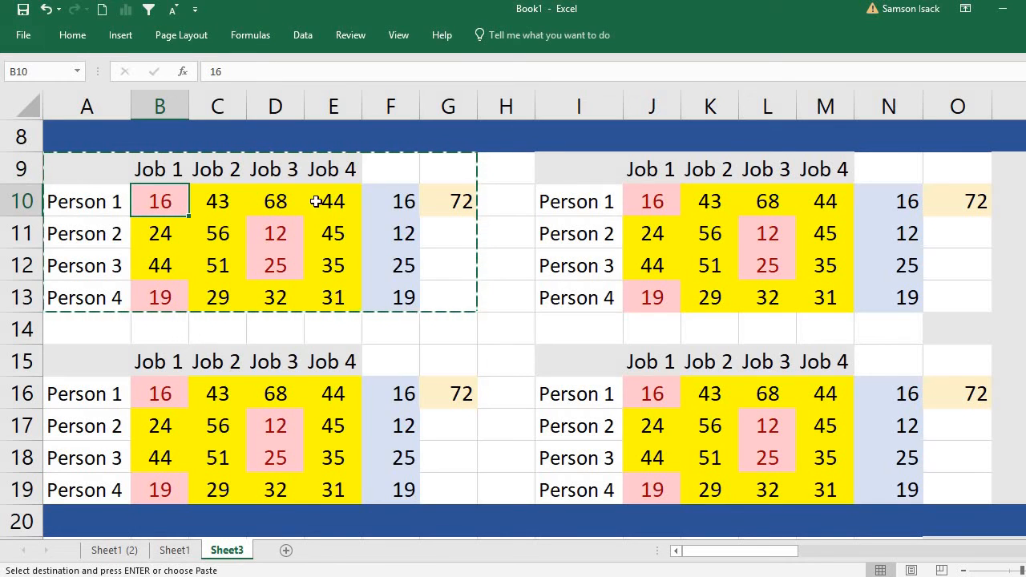
click(317, 201)
click(164, 201)
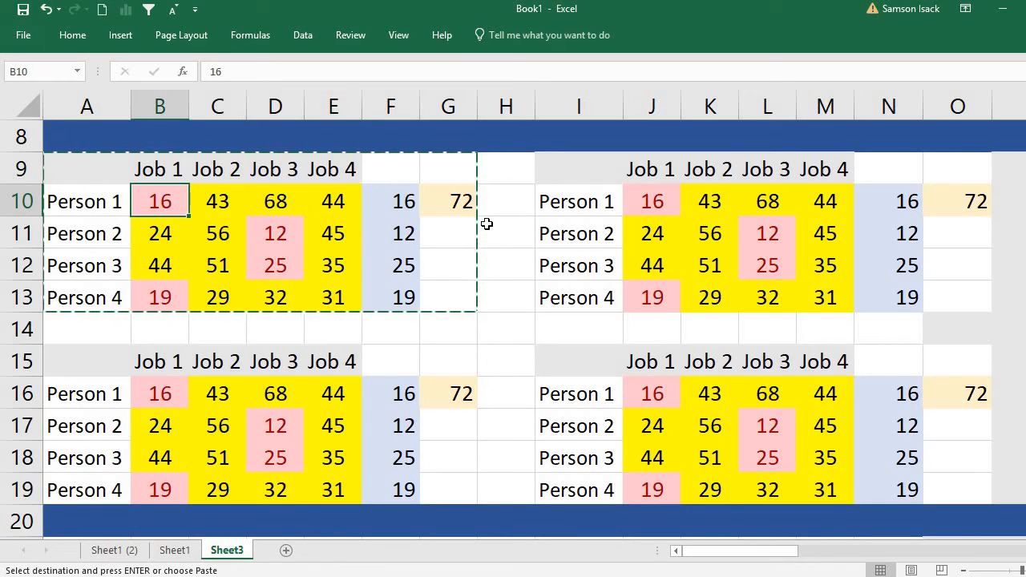
click(642, 201)
click(713, 201)
click(176, 203)
double_click(174, 201)
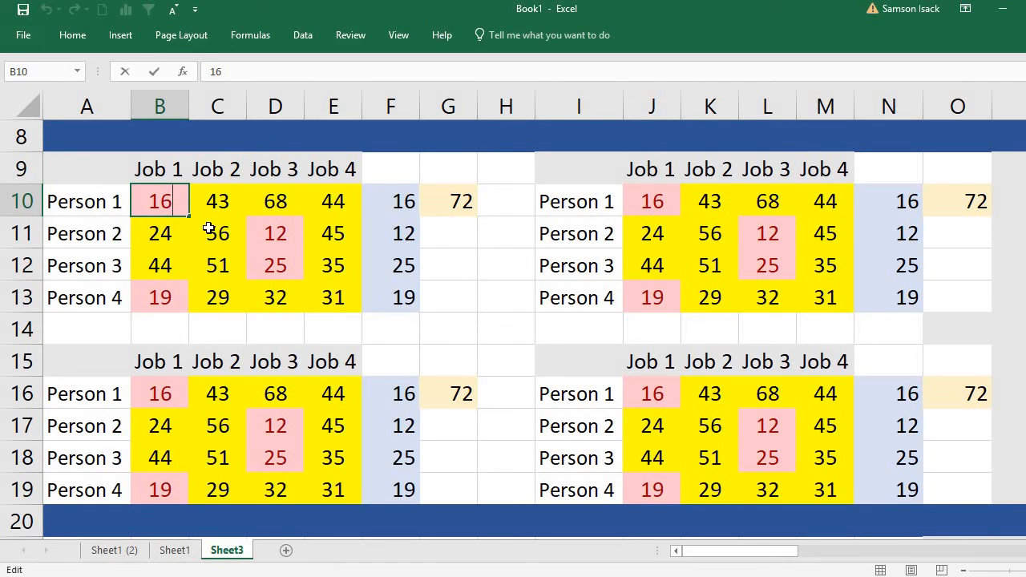
key(Return)
click(174, 203)
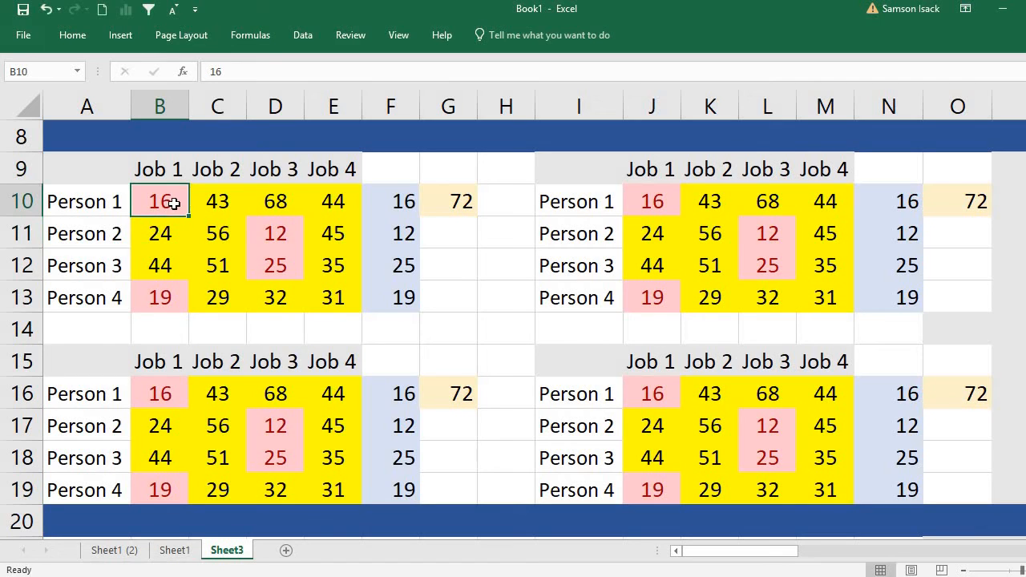
Rule out Jobs 2, 3 and 4 for Person 1 in the first table by entering x in C10, D10 and E10.
click(221, 202)
text(x)
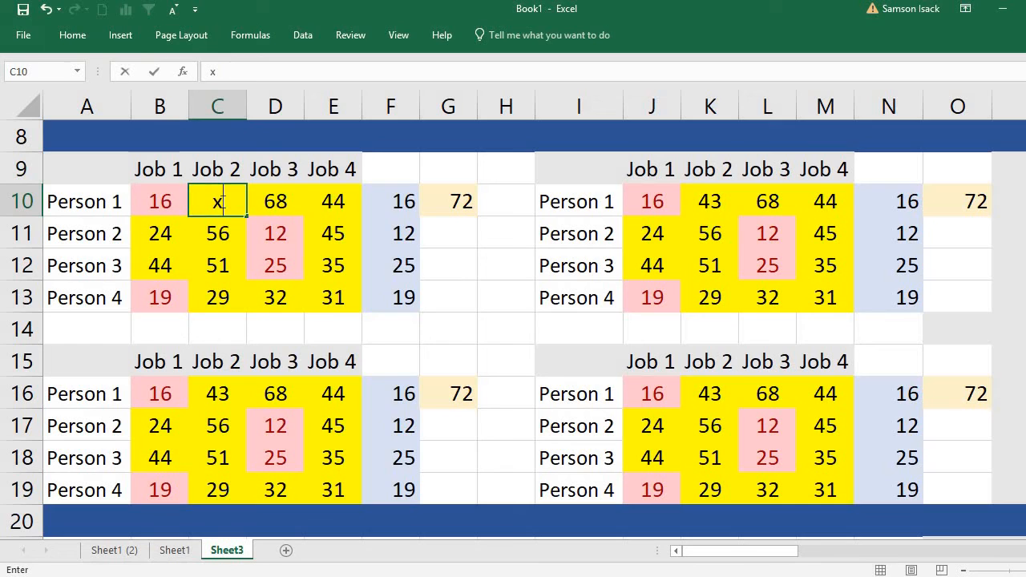
click(275, 200)
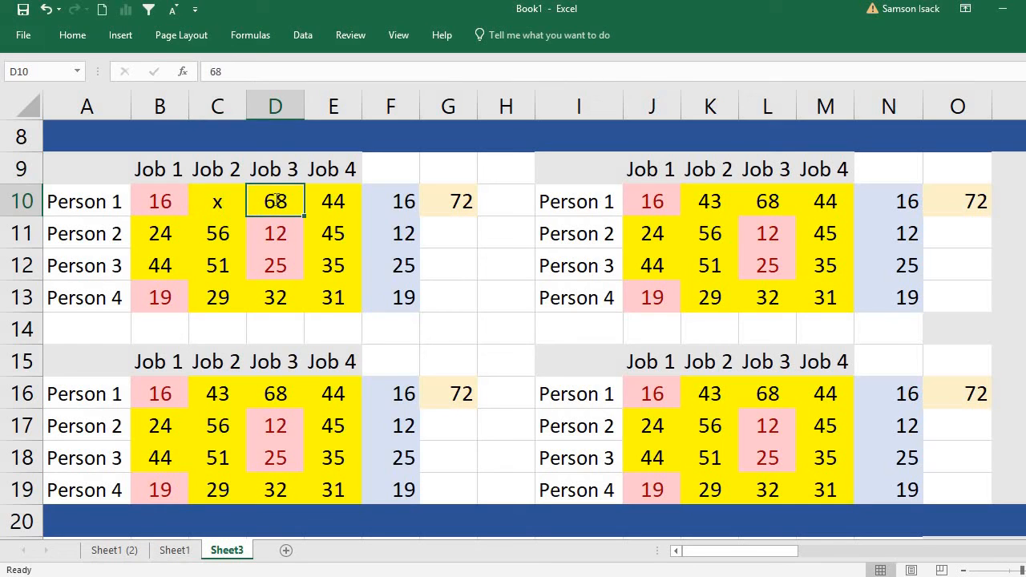
text(x)
click(333, 202)
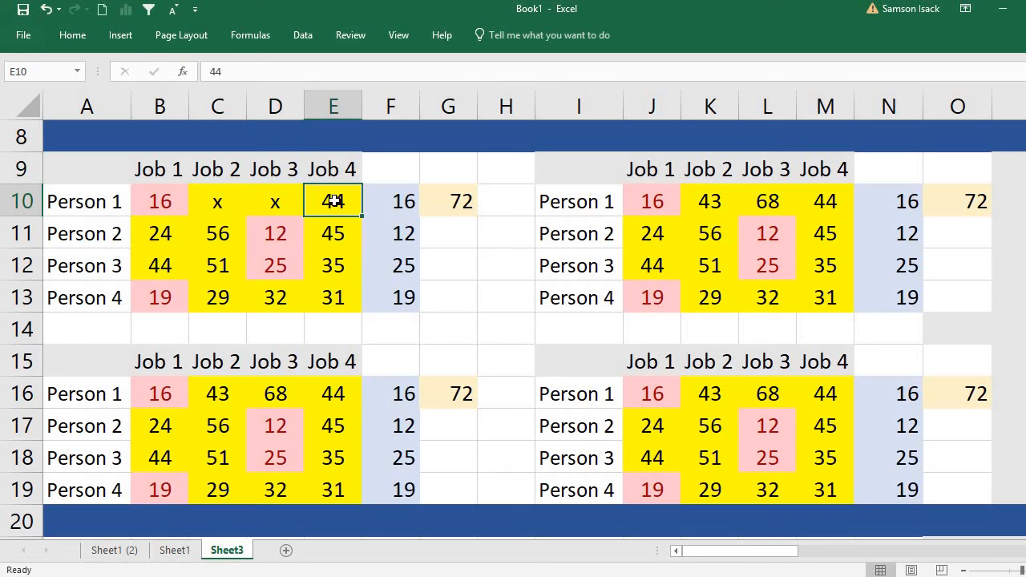
text(x)
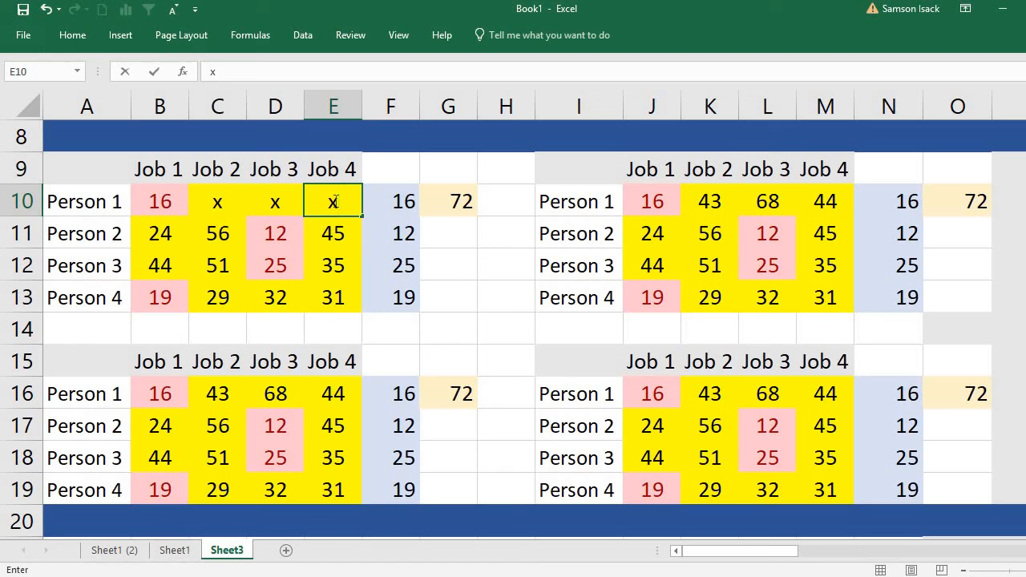
click(156, 233)
Rule out Job 1 for Persons 2, 3 and 4 by entering x in B11, B12 and B13.
click(171, 200)
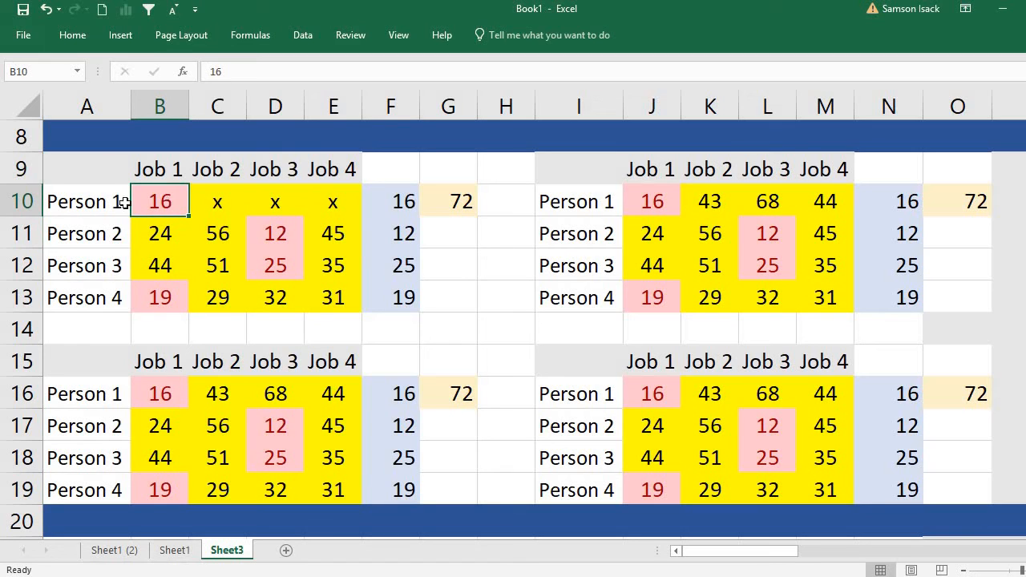
click(159, 230)
text(x)
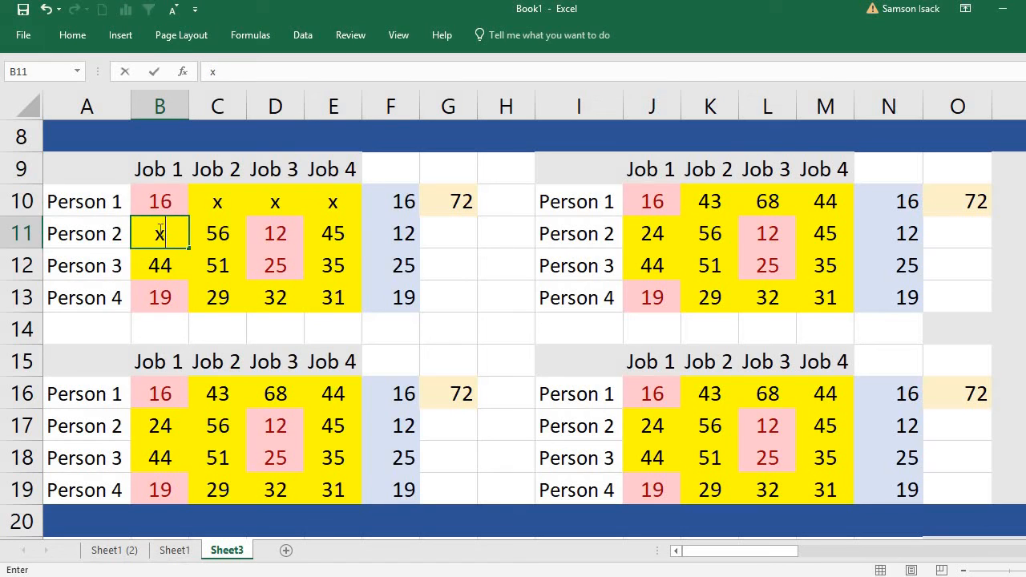
key(Return)
text(x)
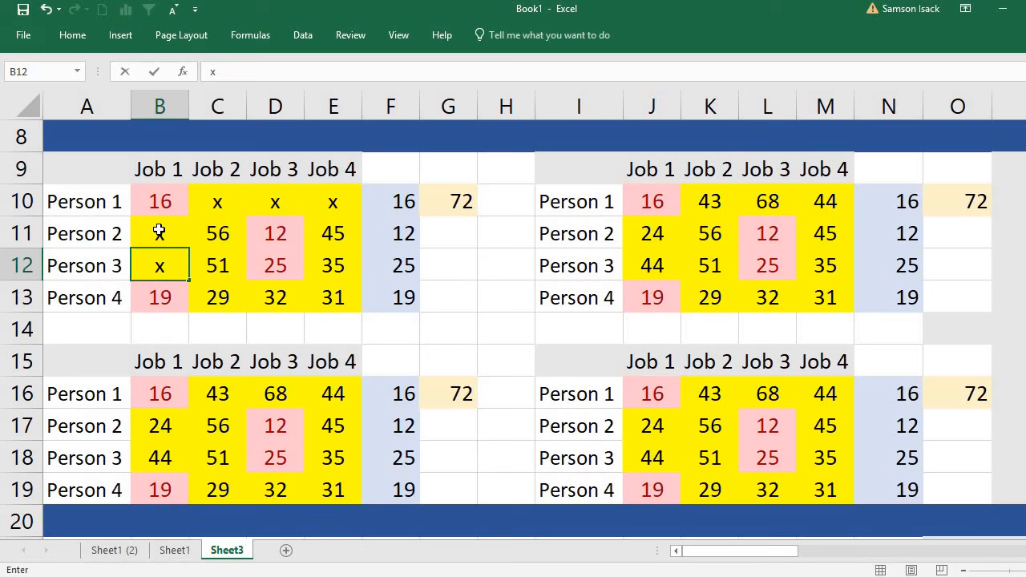
key(Return)
text(x)
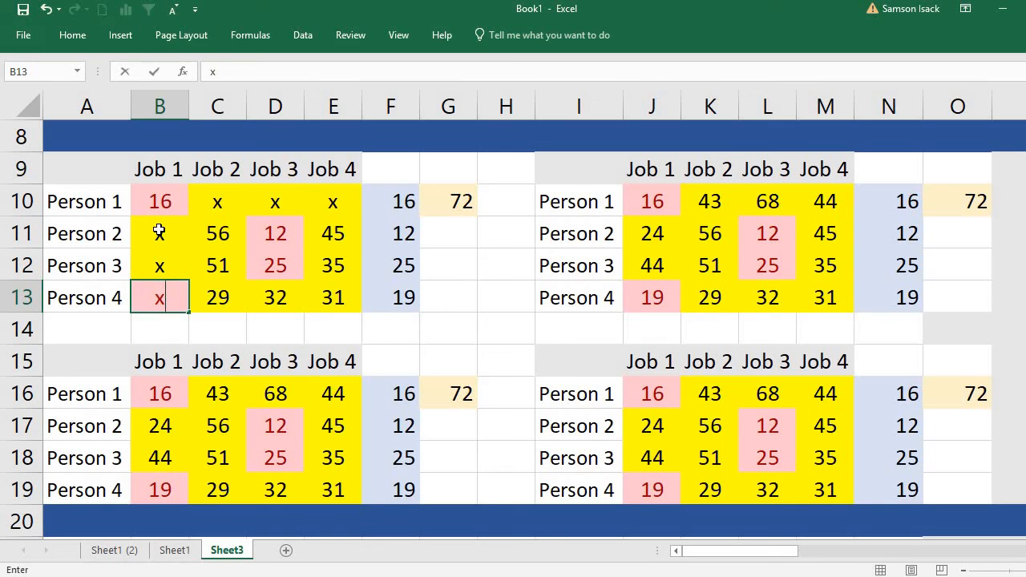
click(174, 198)
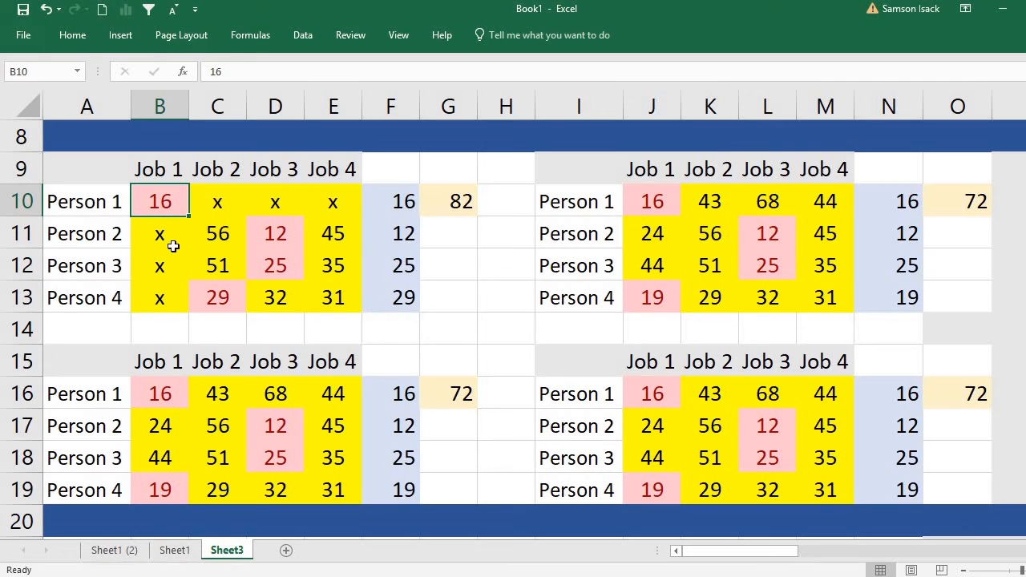
Review Person 1's Job 1 assignment in B10, the crossed-out cells B11:B13 and the row minimum formula in F10.
click(158, 228)
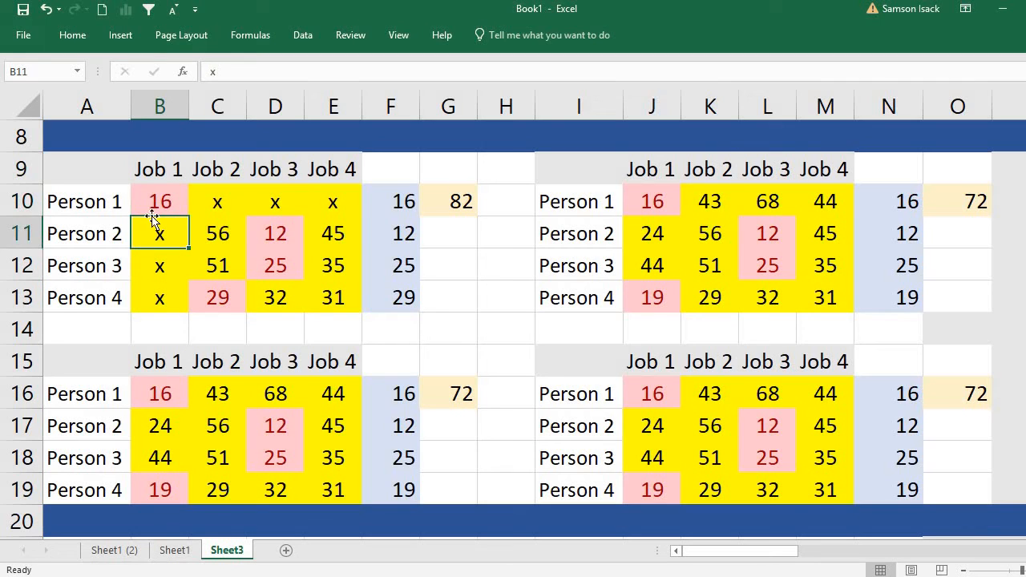
click(158, 265)
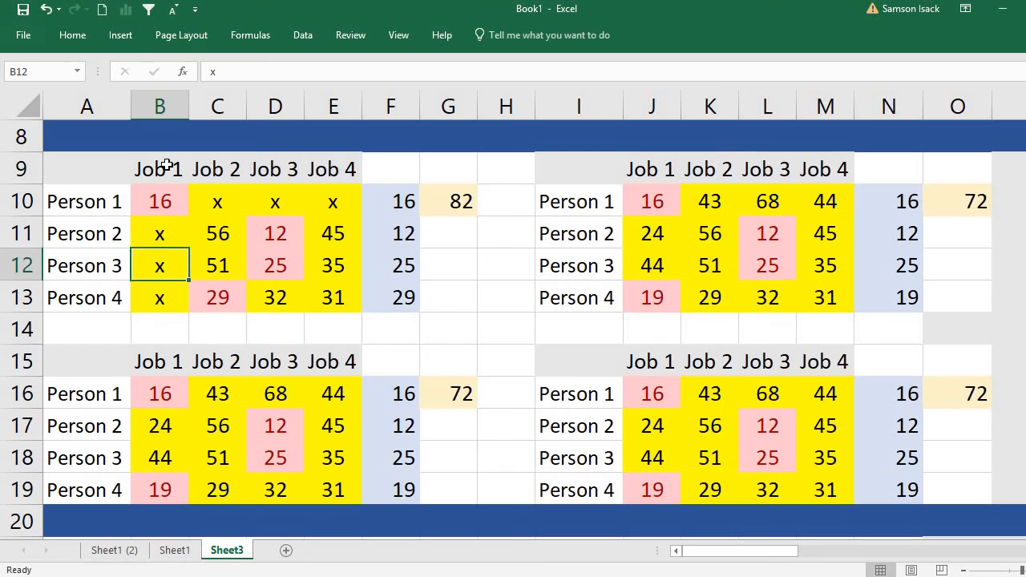
click(153, 299)
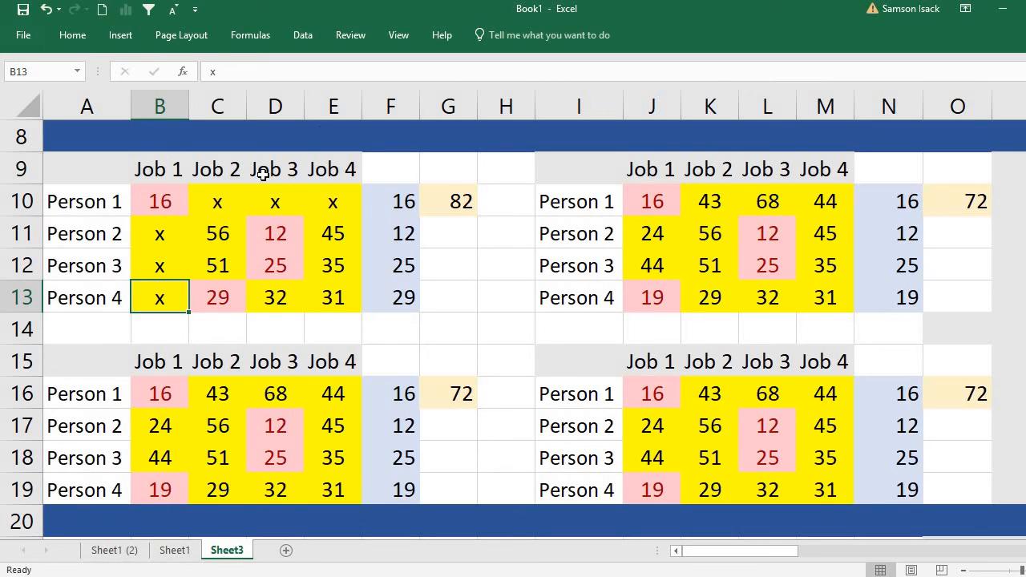
click(165, 196)
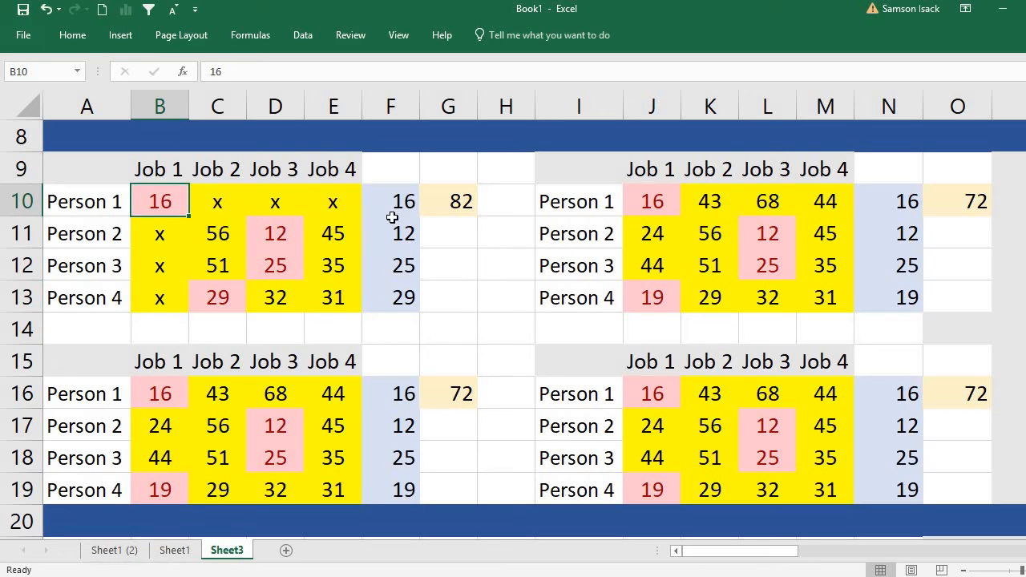
click(169, 243)
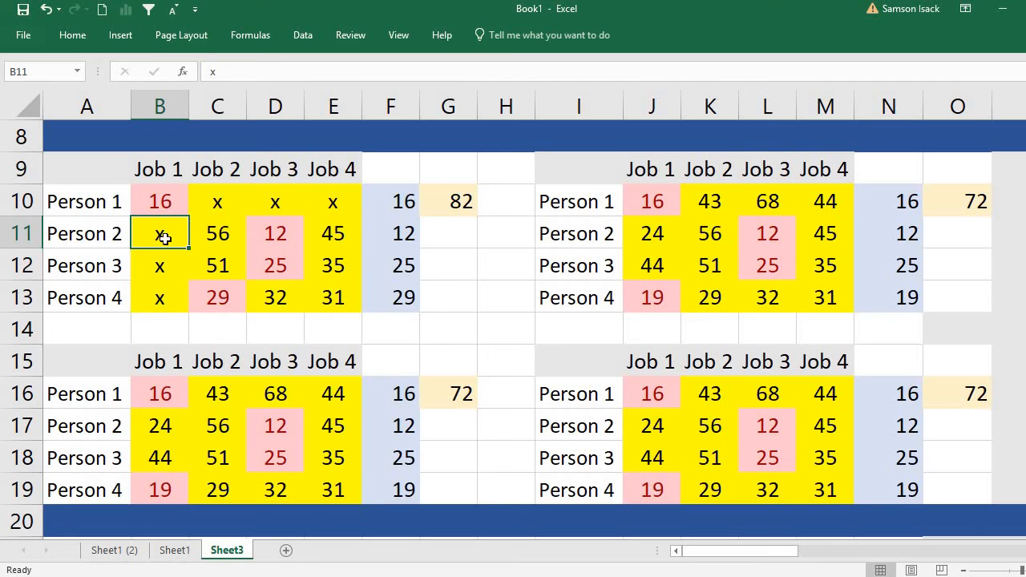
click(409, 201)
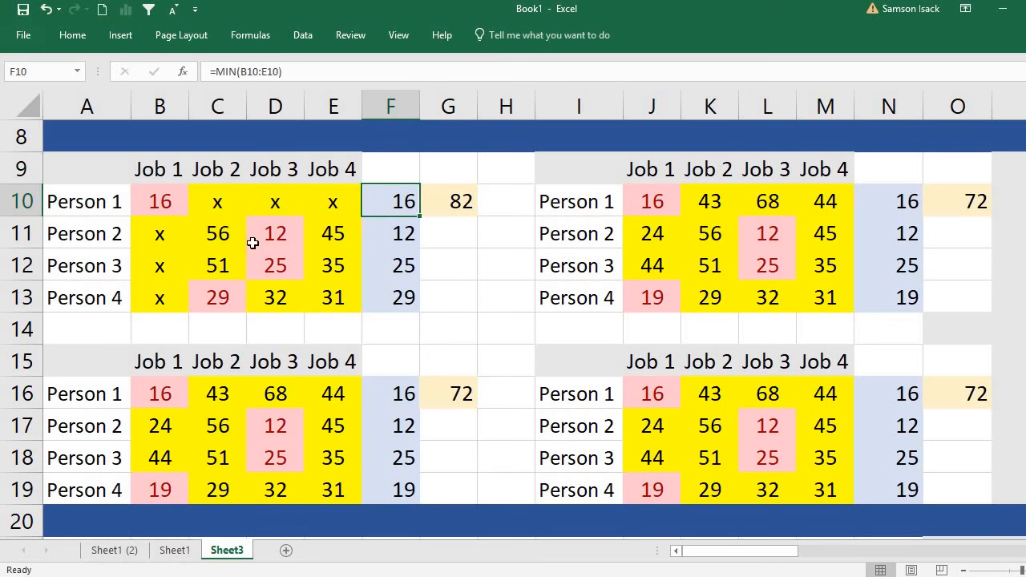
Check the remaining costs of Persons 2, 3 and 4 in C11:E13 against their row minimums in F11:F13.
click(201, 232)
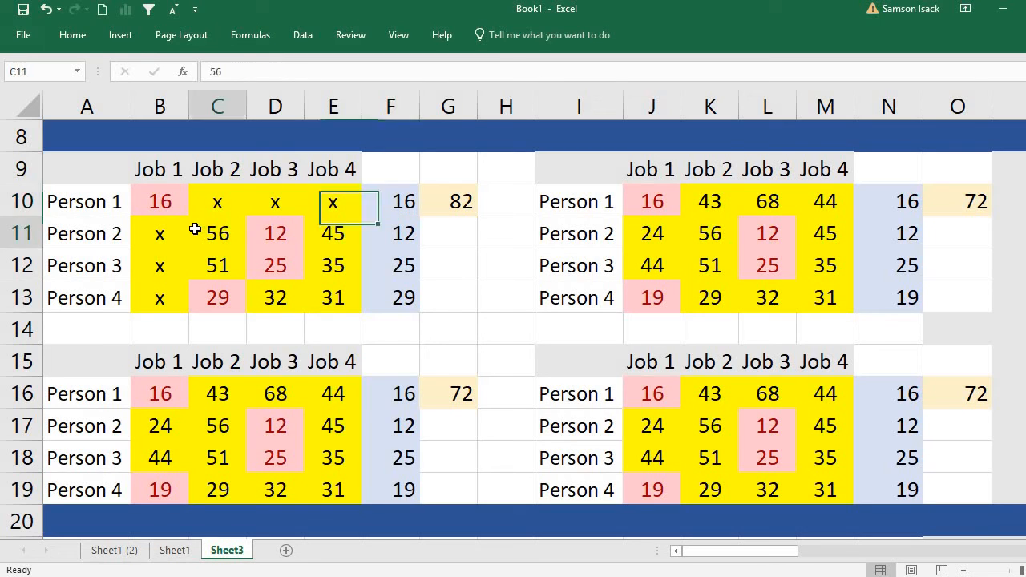
shift+click(320, 229)
key(Down)
shift+click(333, 266)
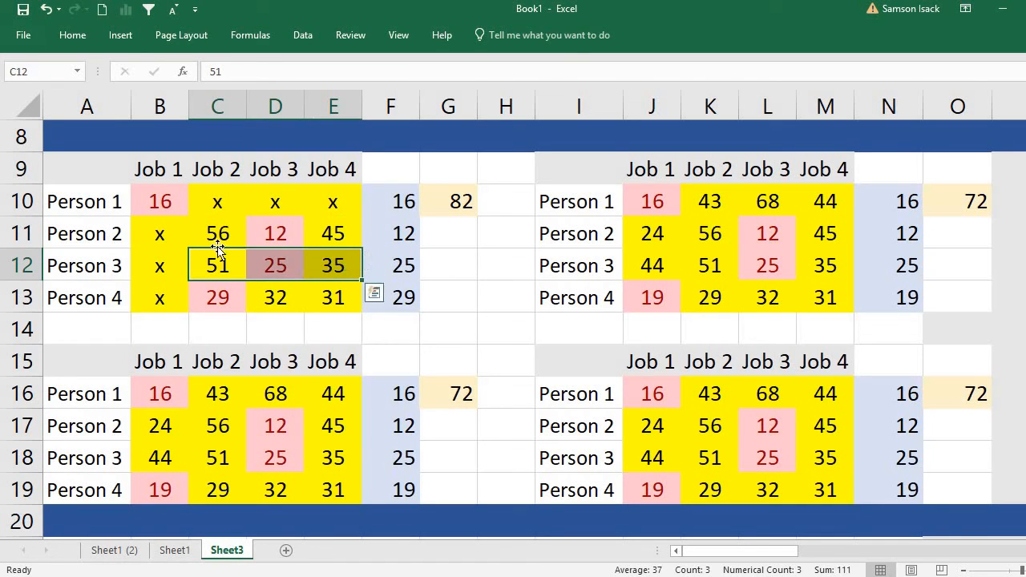
drag(216, 234, 333, 234)
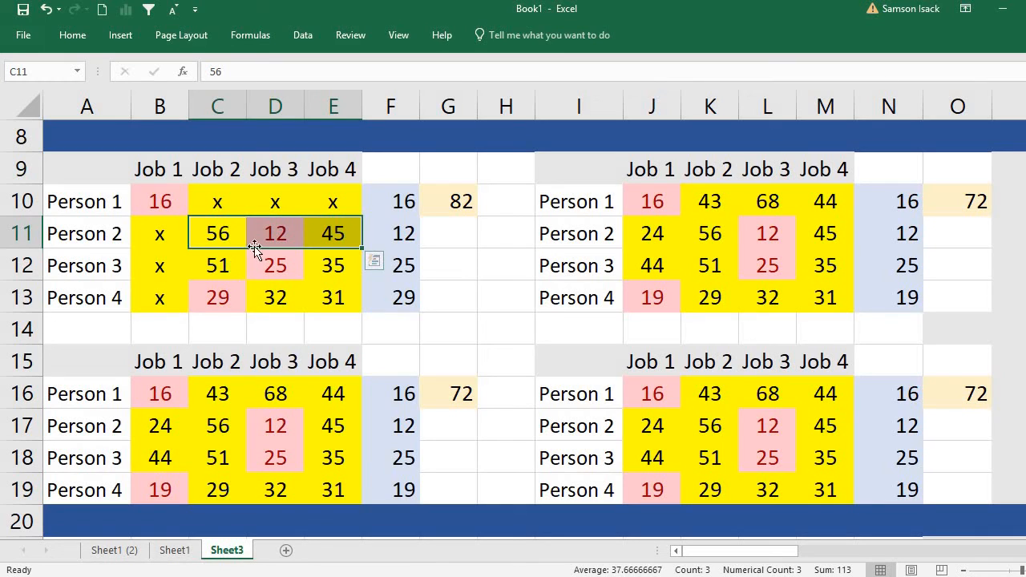
click(397, 235)
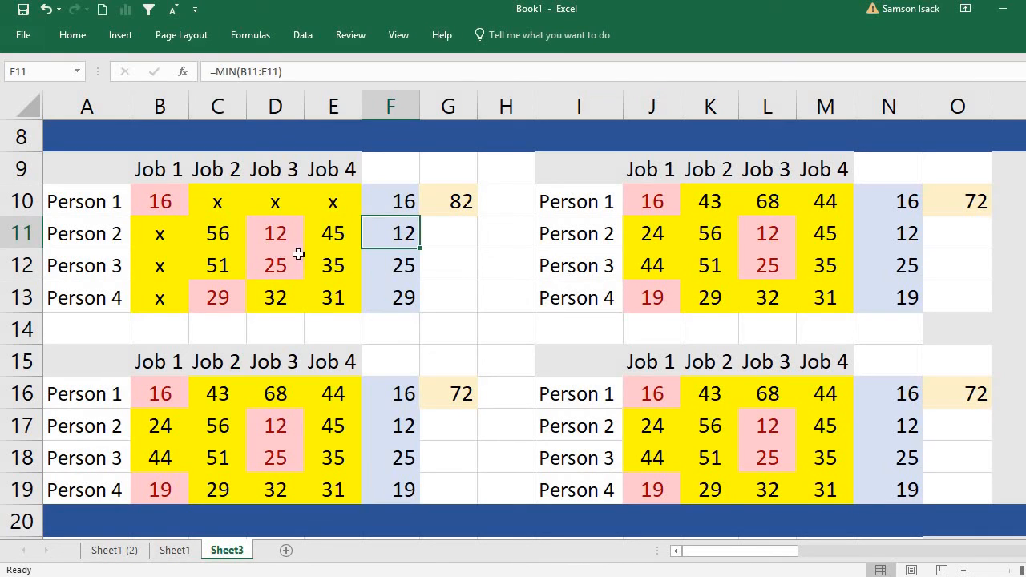
click(161, 236)
click(276, 233)
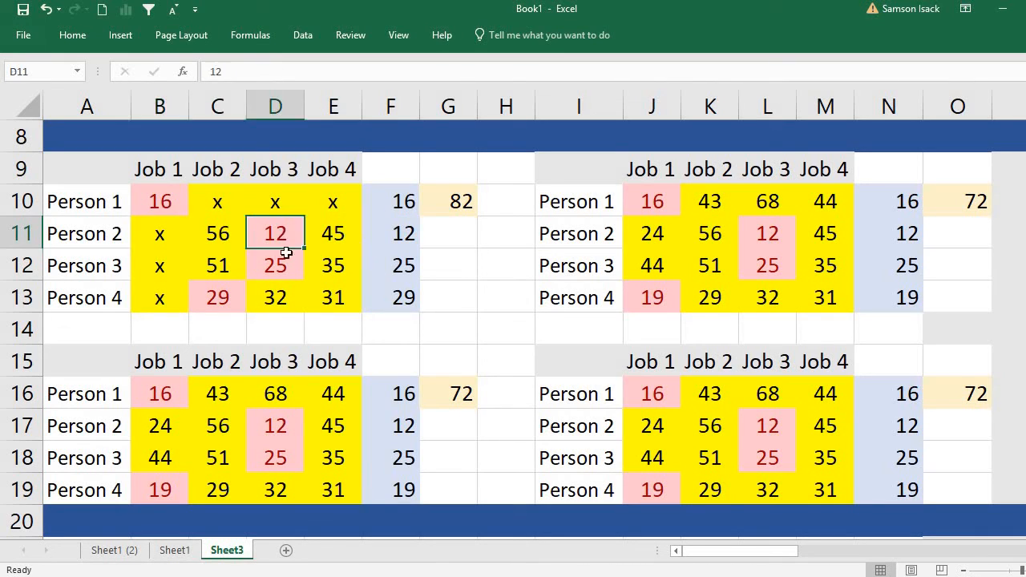
click(286, 271)
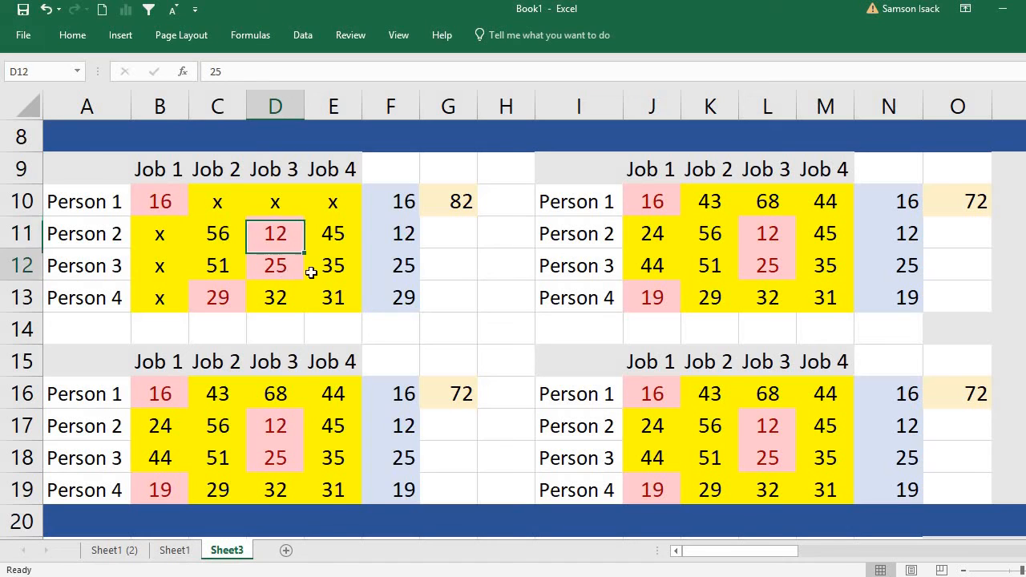
click(397, 267)
click(215, 297)
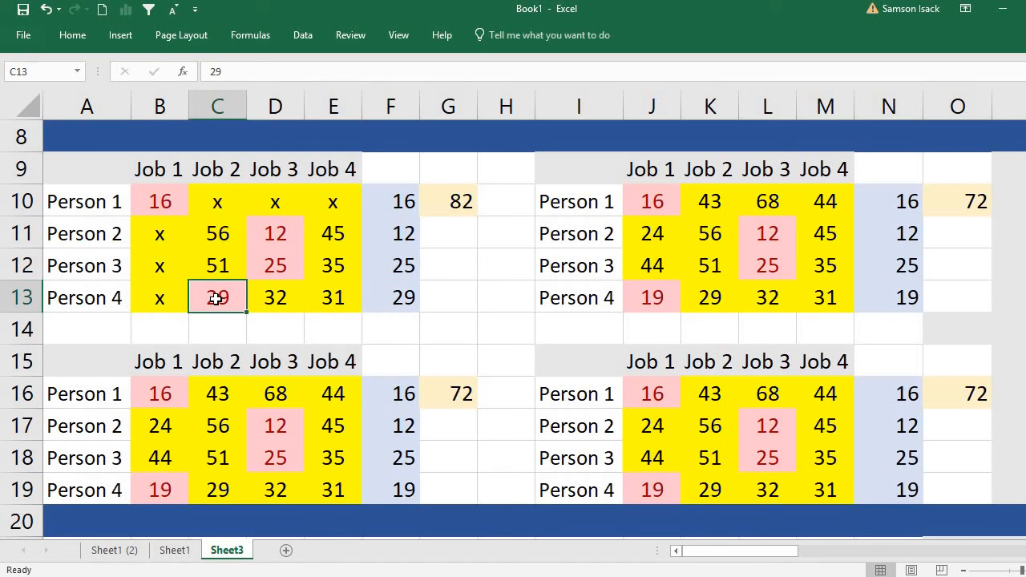
click(407, 300)
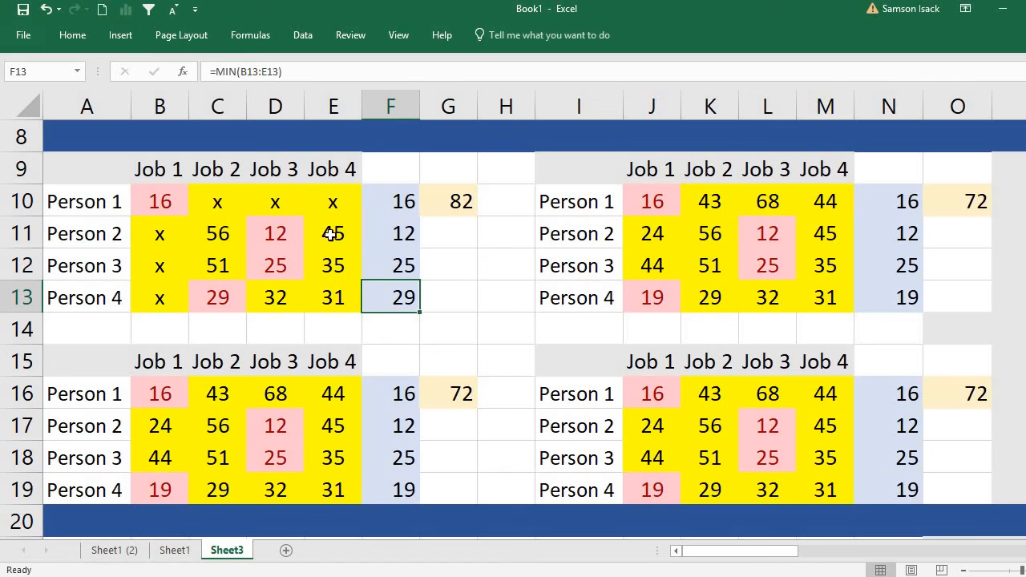
Examine which job each highlighted minimum gives Persons 2, 3 and 4, comparing D11, D12 and C13 for a job conflict.
click(111, 236)
click(277, 230)
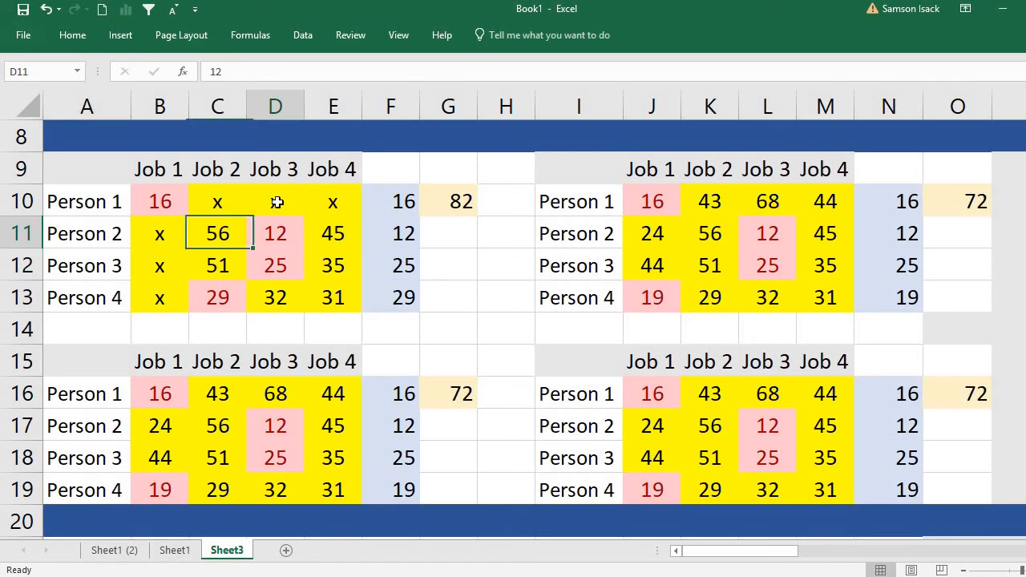
click(121, 265)
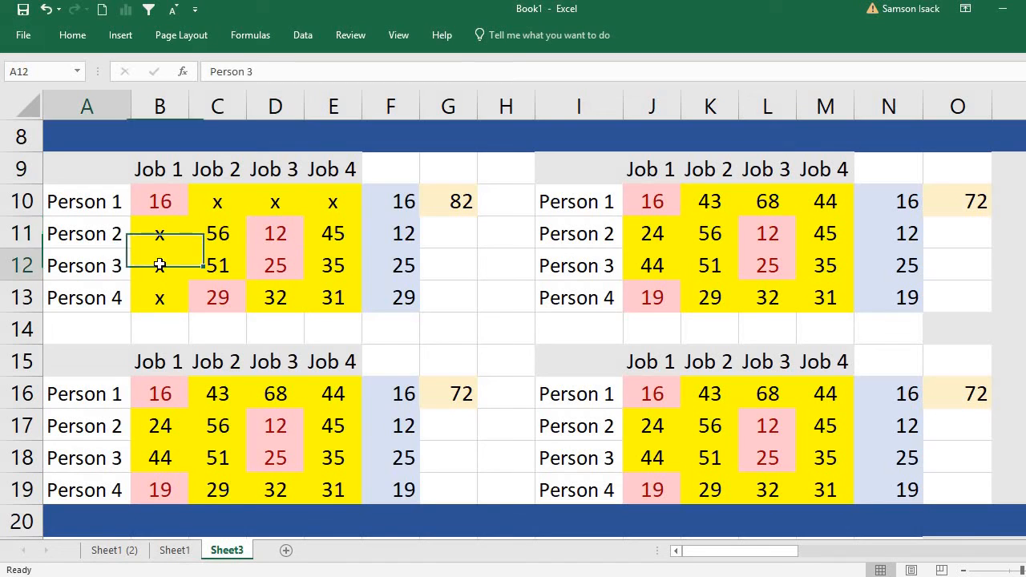
click(287, 264)
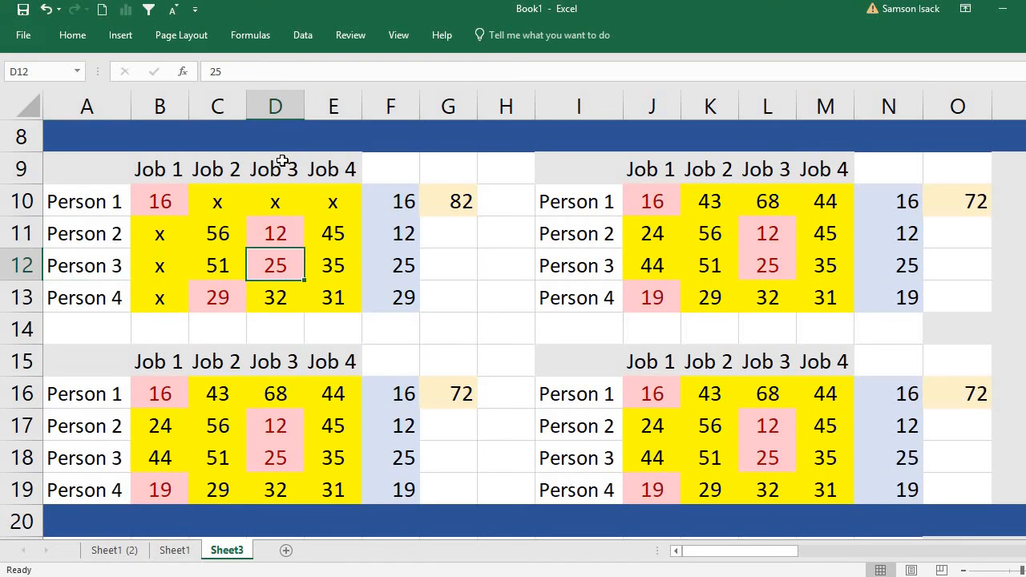
click(211, 301)
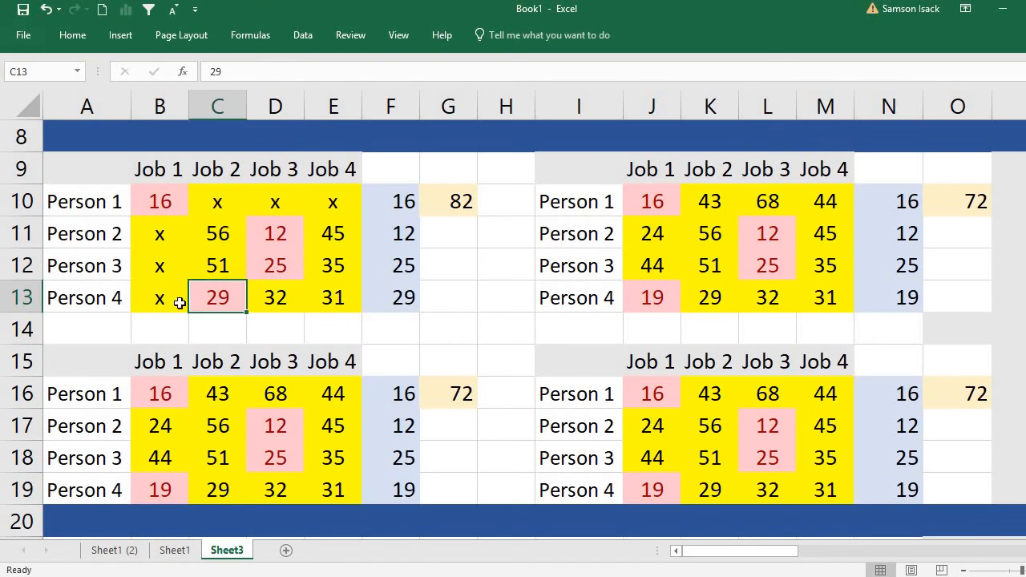
click(82, 303)
click(228, 180)
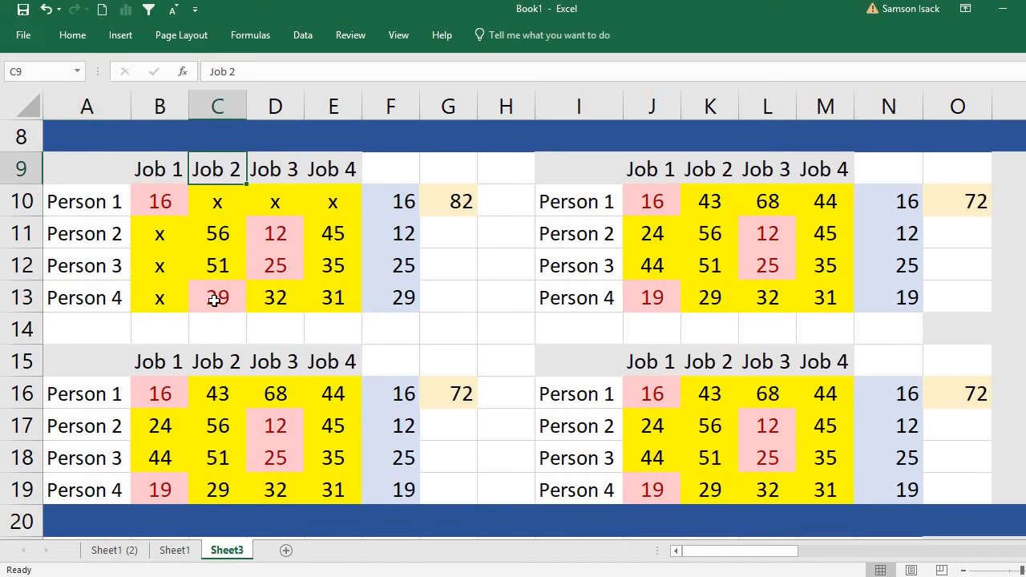
click(214, 299)
click(285, 233)
key(Return)
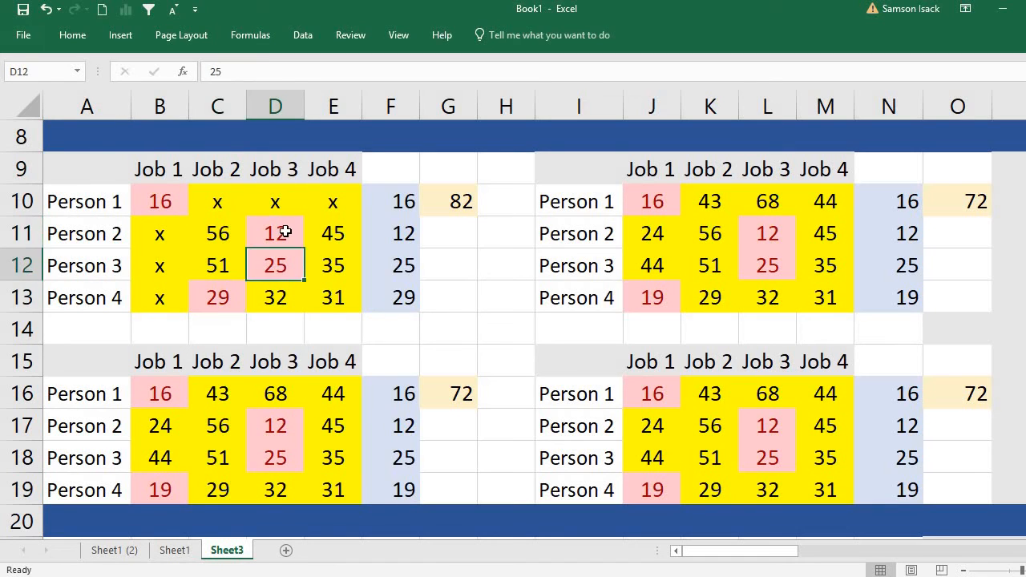
click(285, 233)
click(273, 258)
click(283, 228)
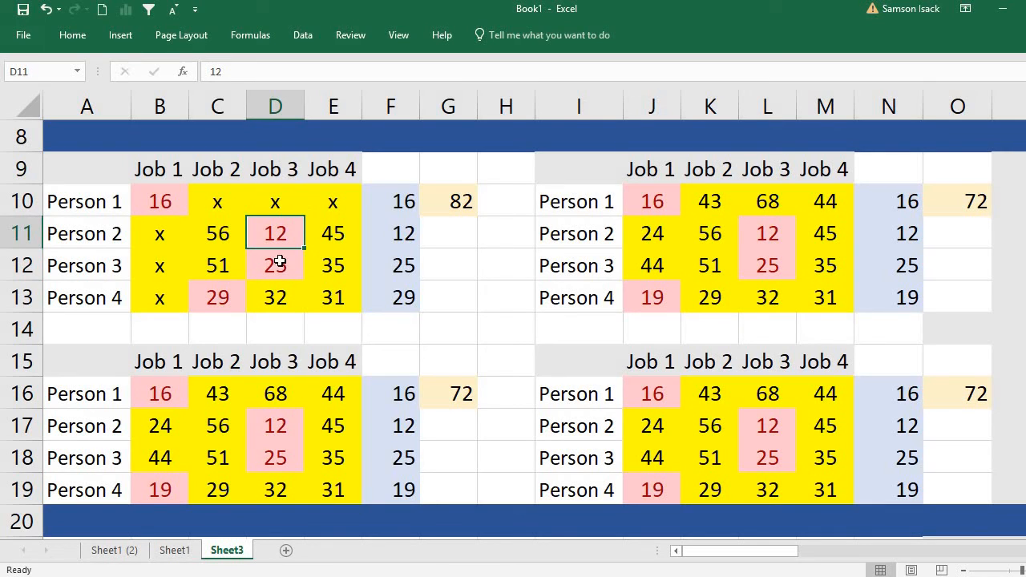
click(270, 264)
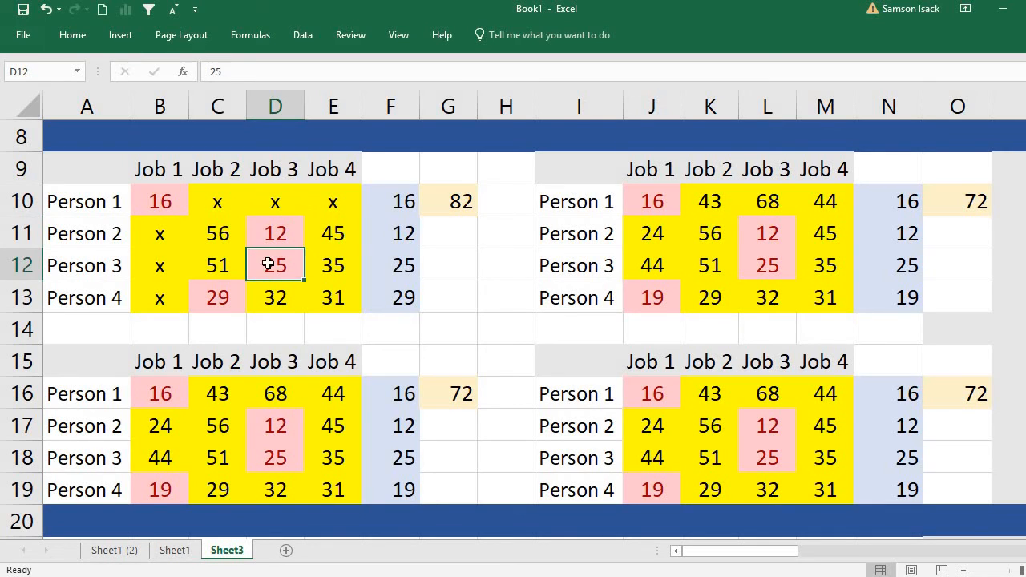
Review the Job 1 branch's lower bound formula in G10 against Person 1's assignment in B10 and the row minimums in F11:F13.
click(169, 205)
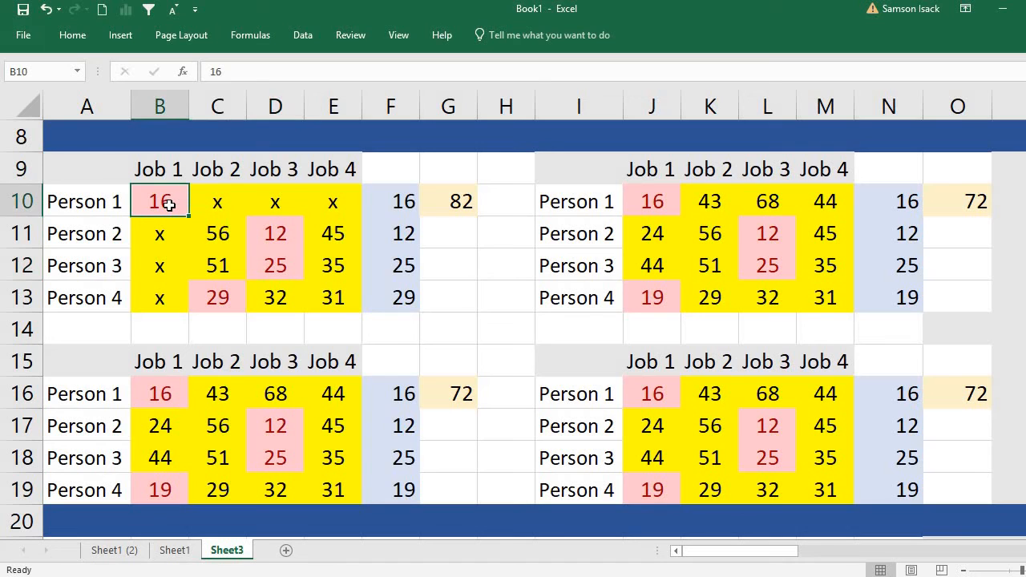
click(464, 202)
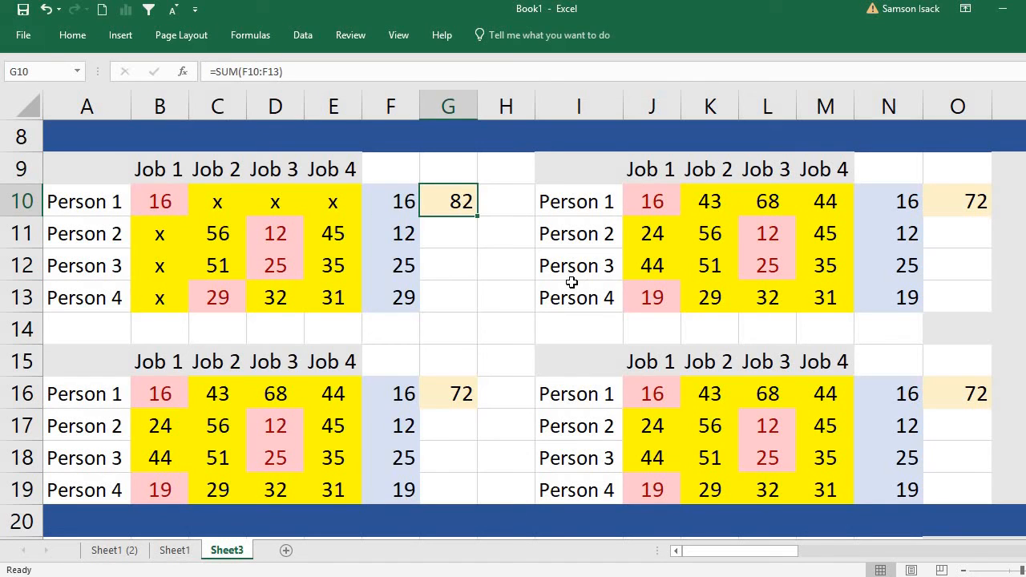
click(168, 201)
click(394, 235)
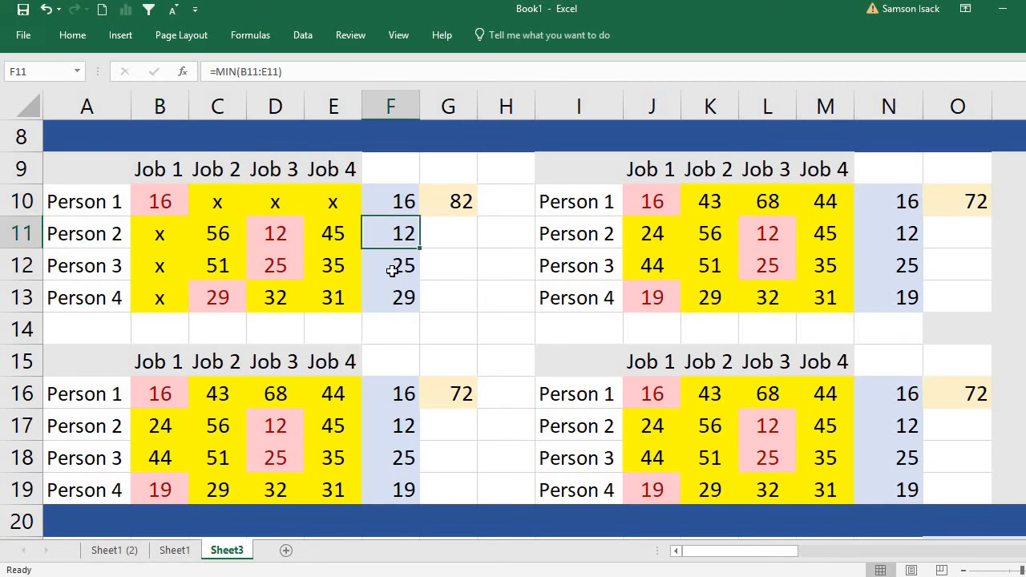
click(393, 266)
click(404, 295)
click(455, 201)
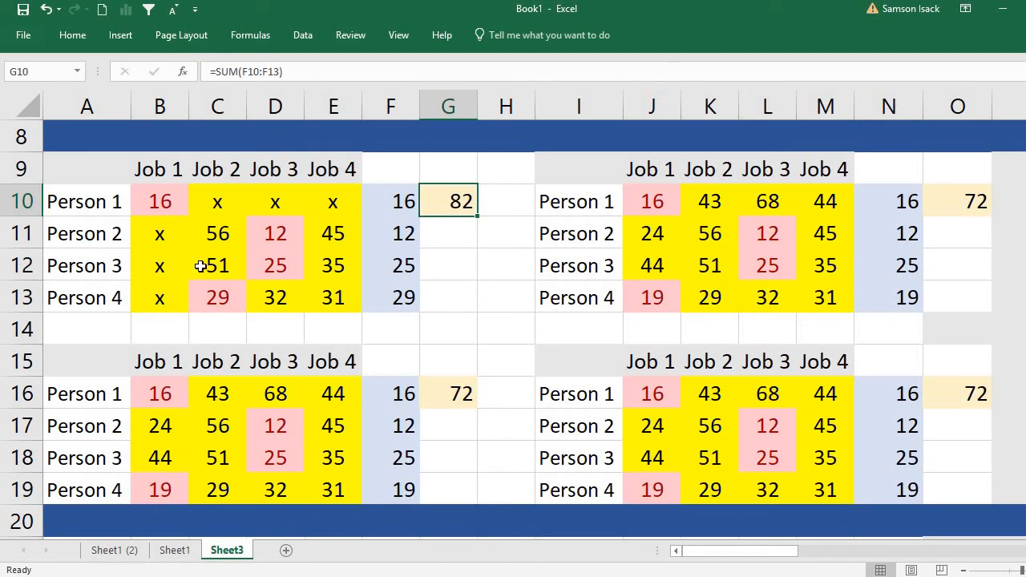
click(171, 207)
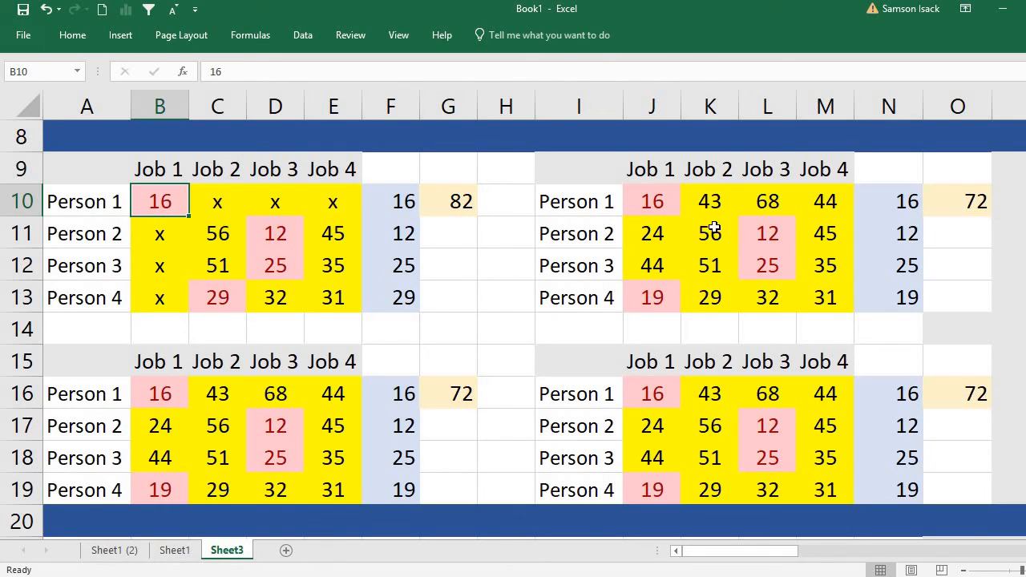
Assign Person 1 to Job 2 in the second table copy by entering x in J10, L10 and M10.
click(658, 198)
text(x)
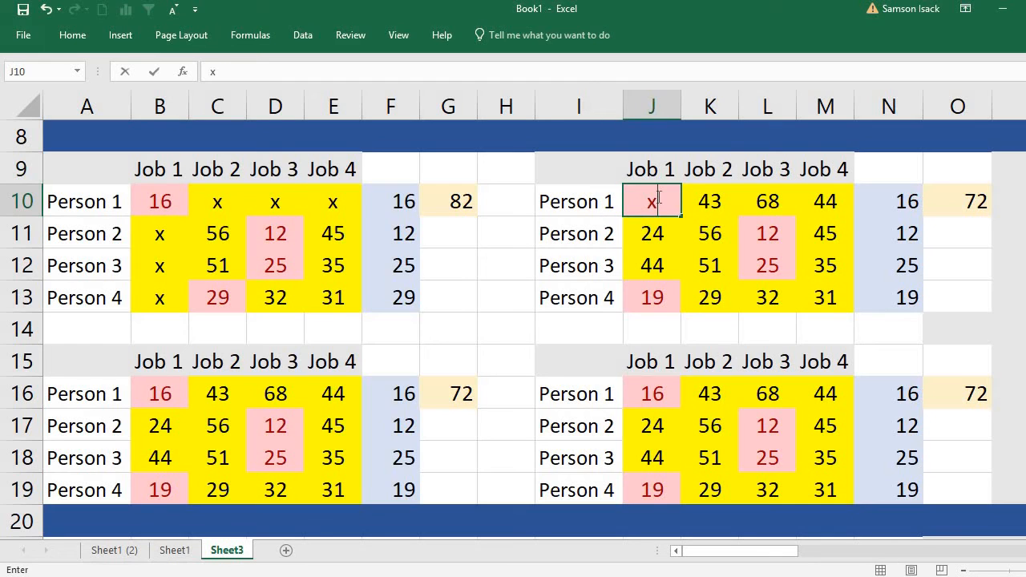
click(771, 200)
text(x)
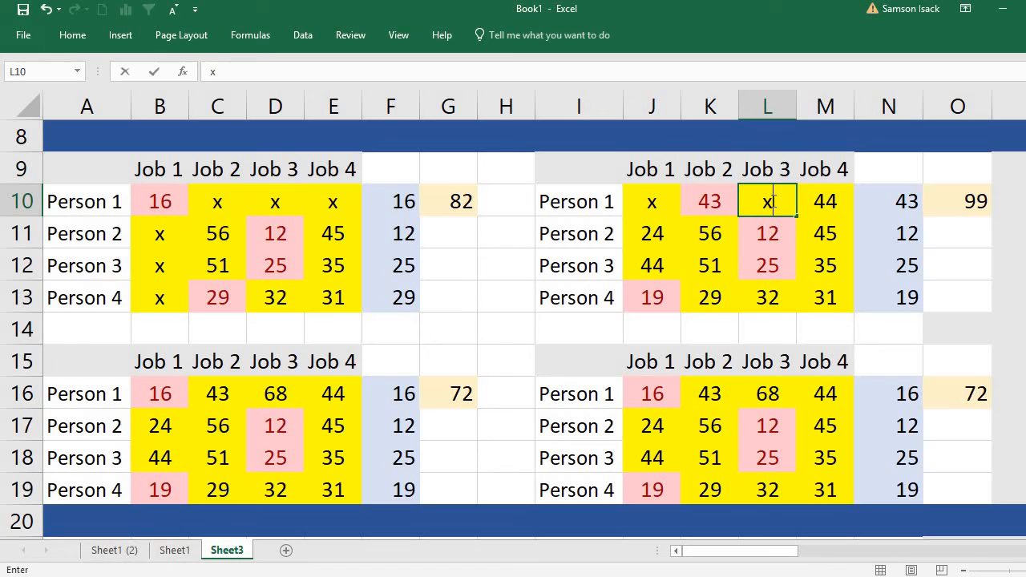
click(830, 202)
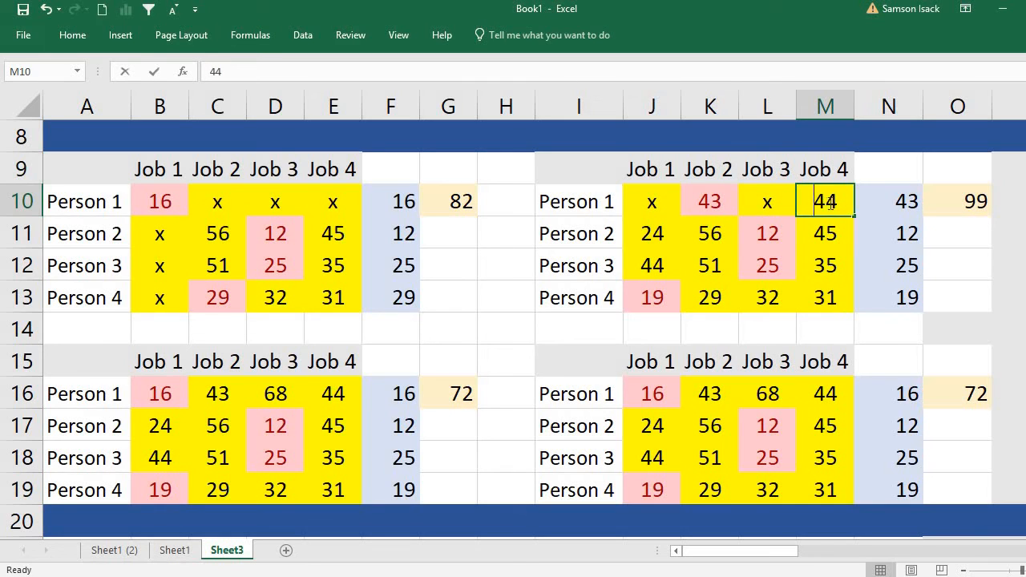
text(x)
click(721, 236)
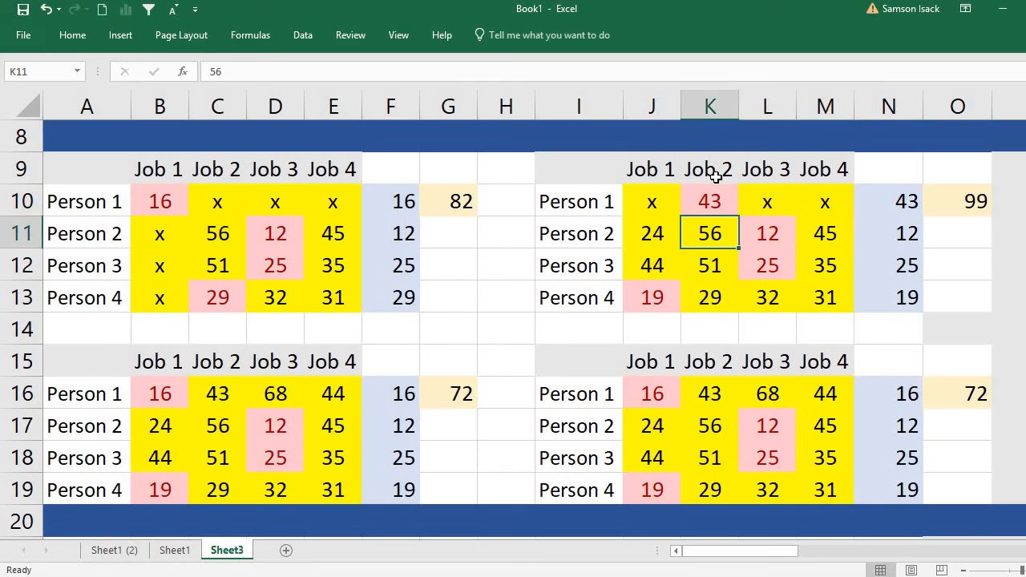
Rule out Job 2 for Persons 2, 3 and 4 by entering x in K11, K12 and K13.
click(603, 204)
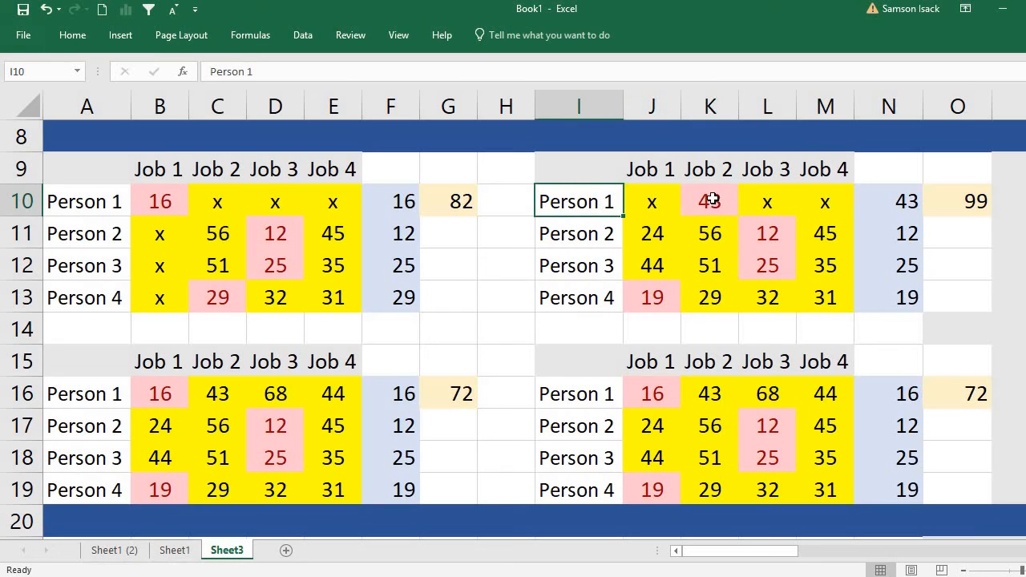
click(705, 198)
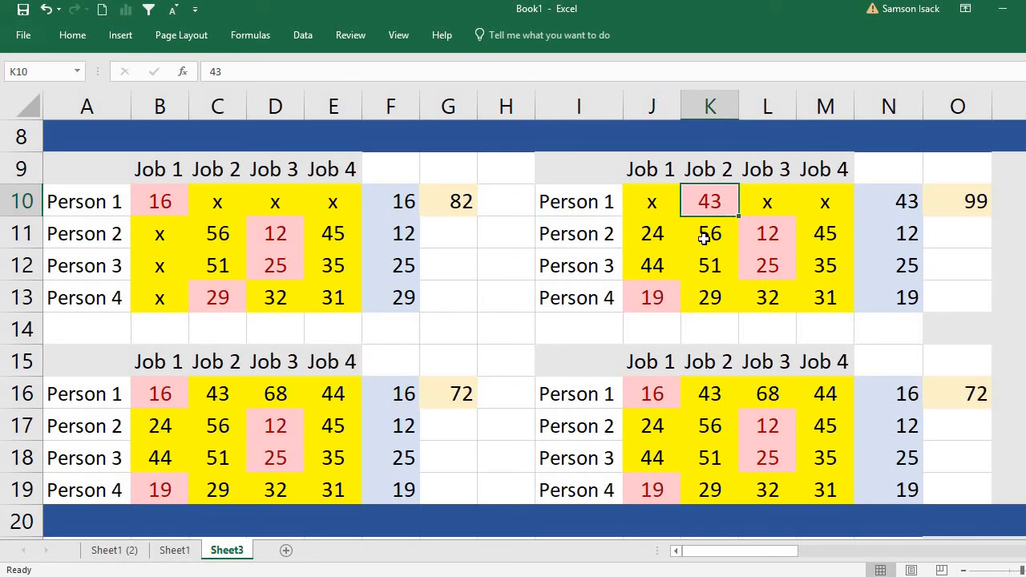
click(704, 238)
text(x)
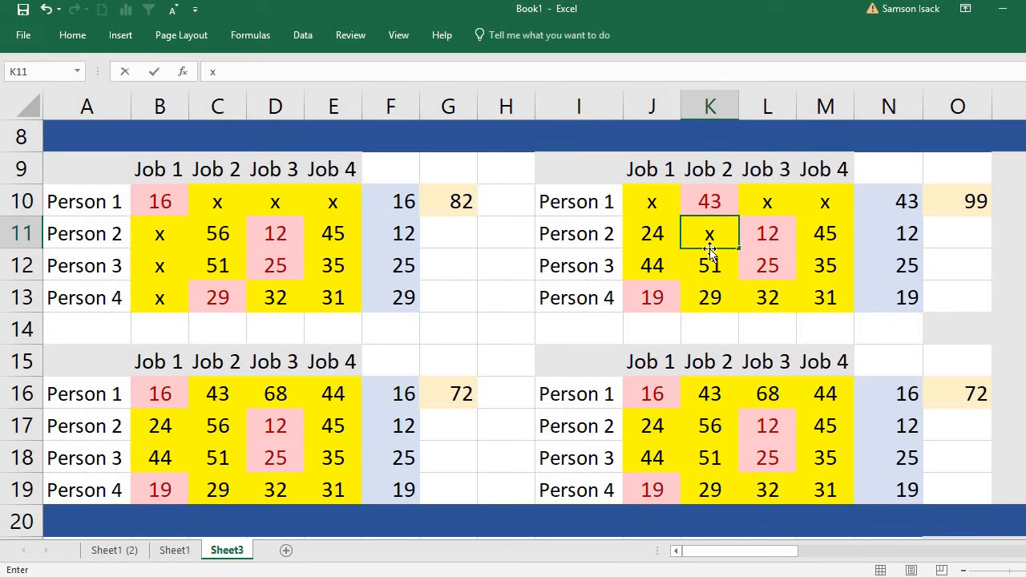
click(710, 259)
text(x)
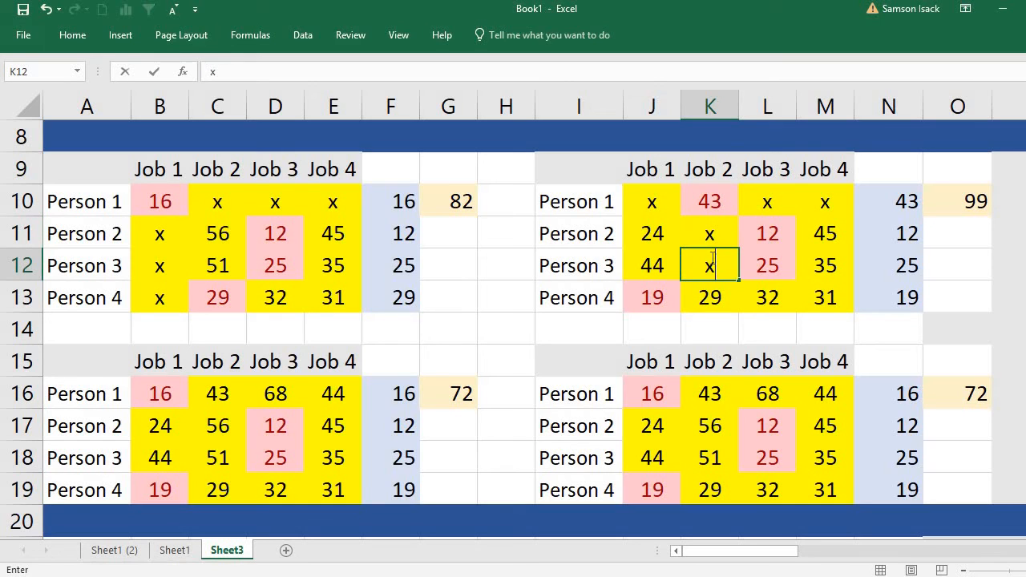
click(719, 299)
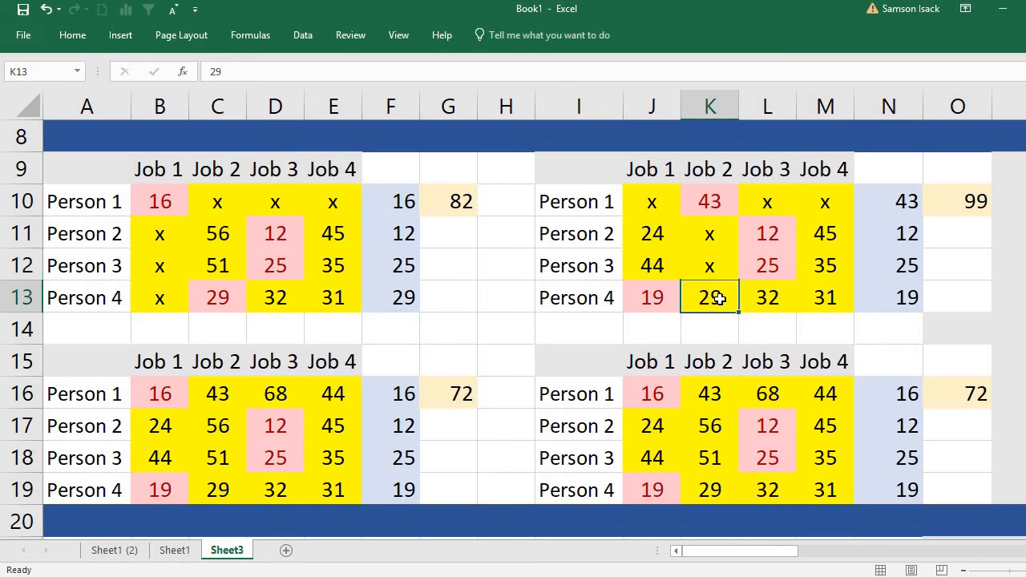
text(x)
click(731, 232)
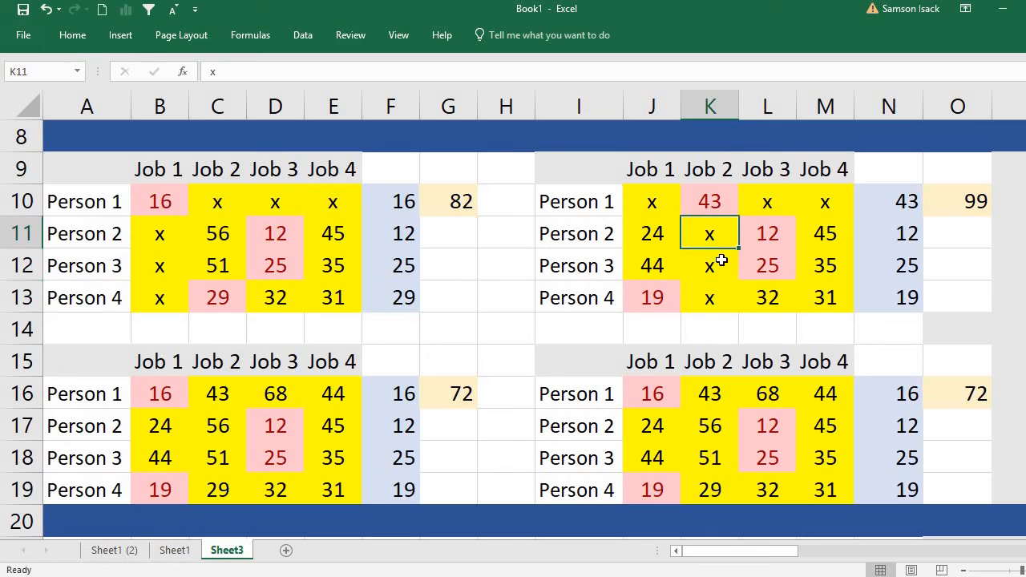
Review the Job 2 branch's crossed-out cells, Person 1's row minimum formula in N10 and the lower bound formula in O10.
click(717, 259)
click(713, 300)
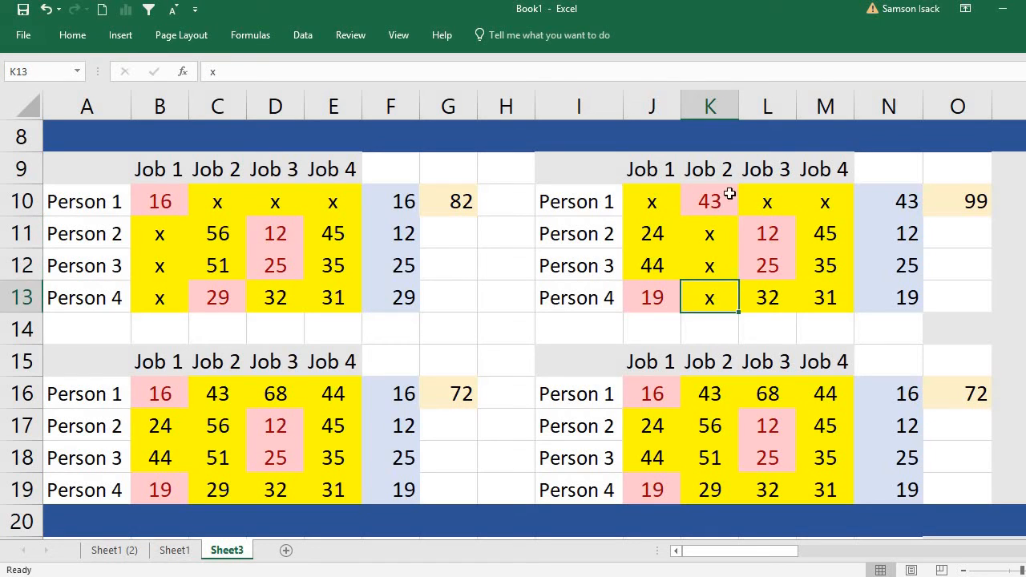
click(639, 201)
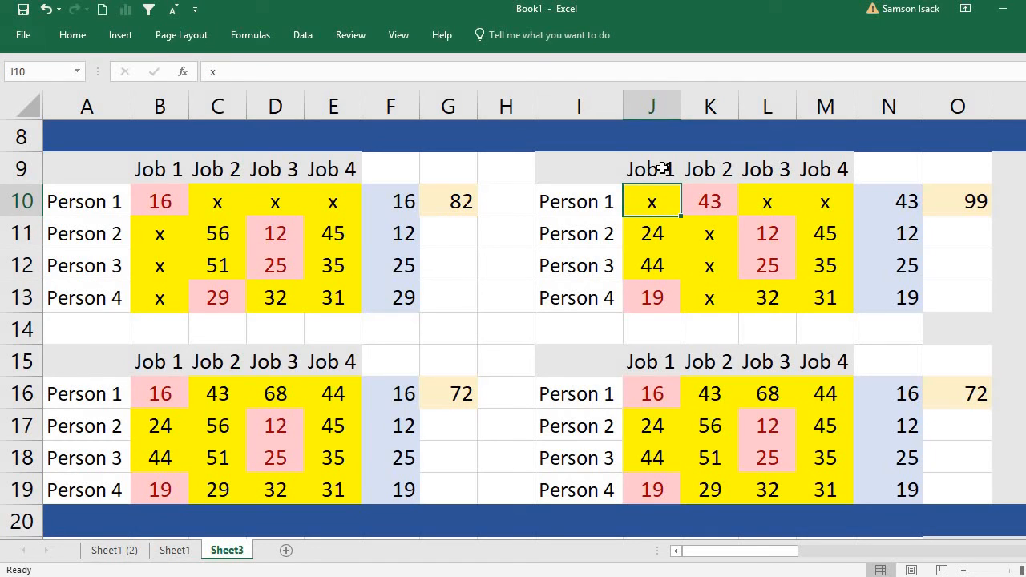
click(768, 202)
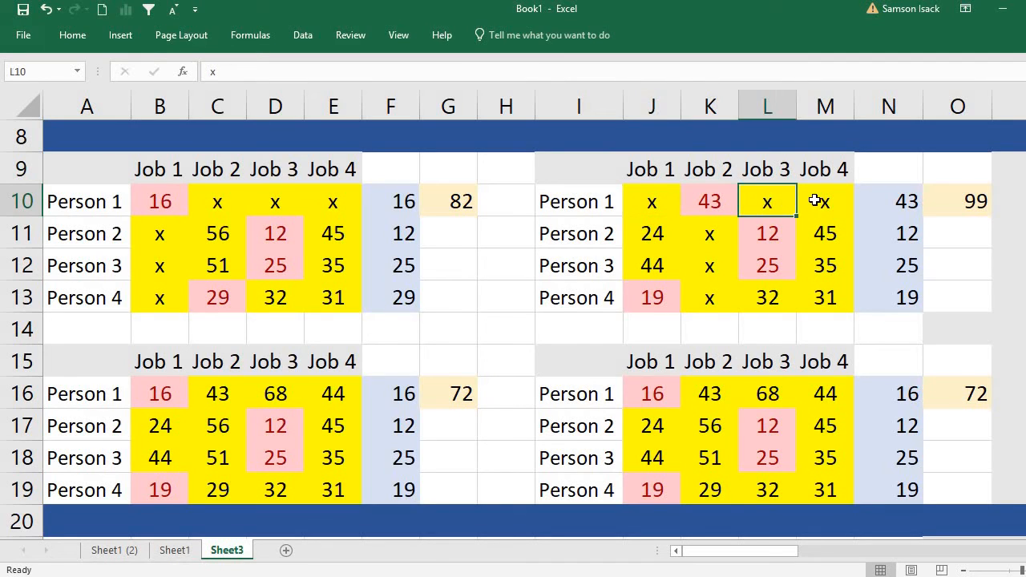
click(808, 204)
click(917, 194)
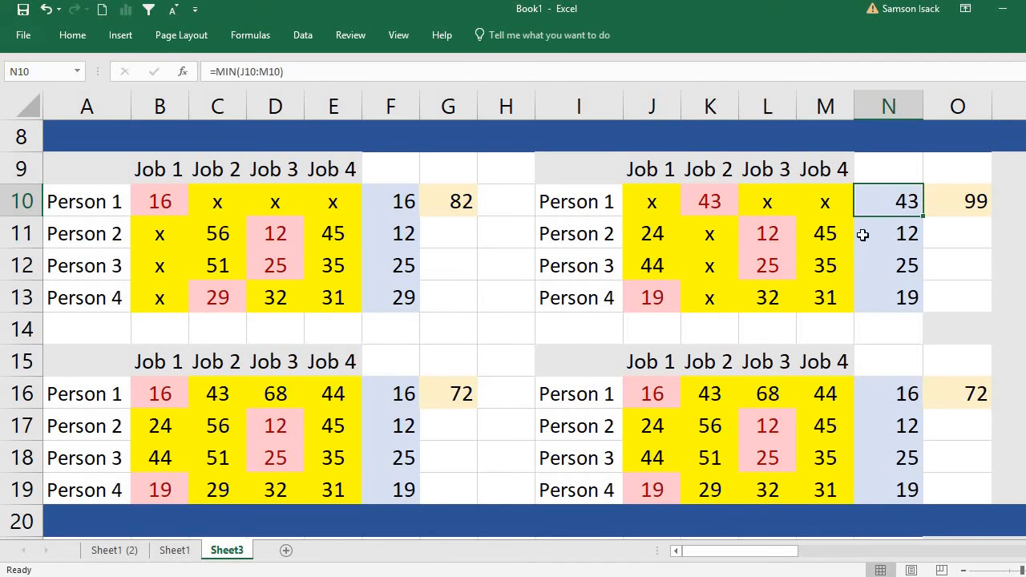
click(968, 208)
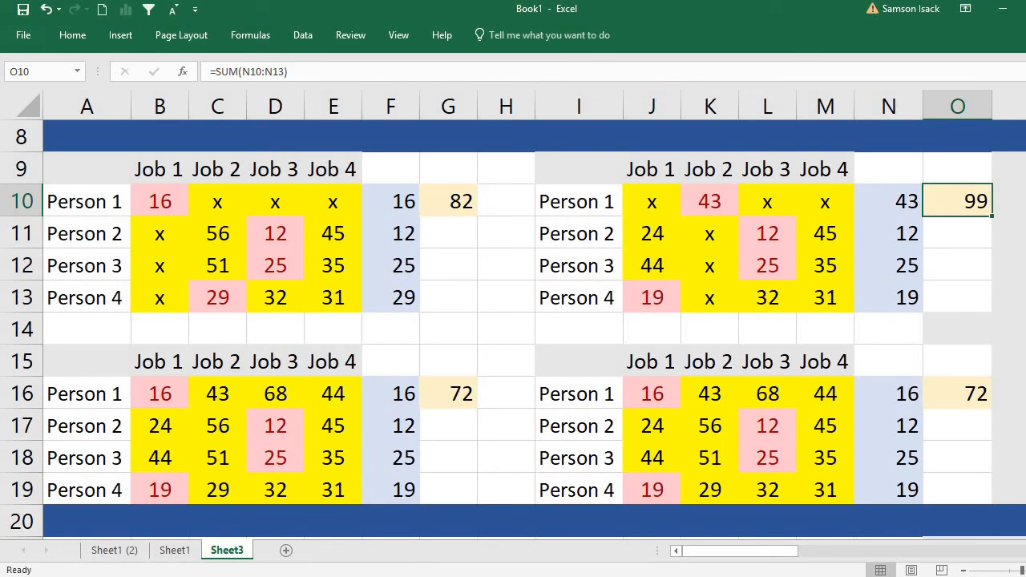
Assign Person 1 to Job 3 in the third table copy by entering x in B16, C16 and E16.
click(276, 393)
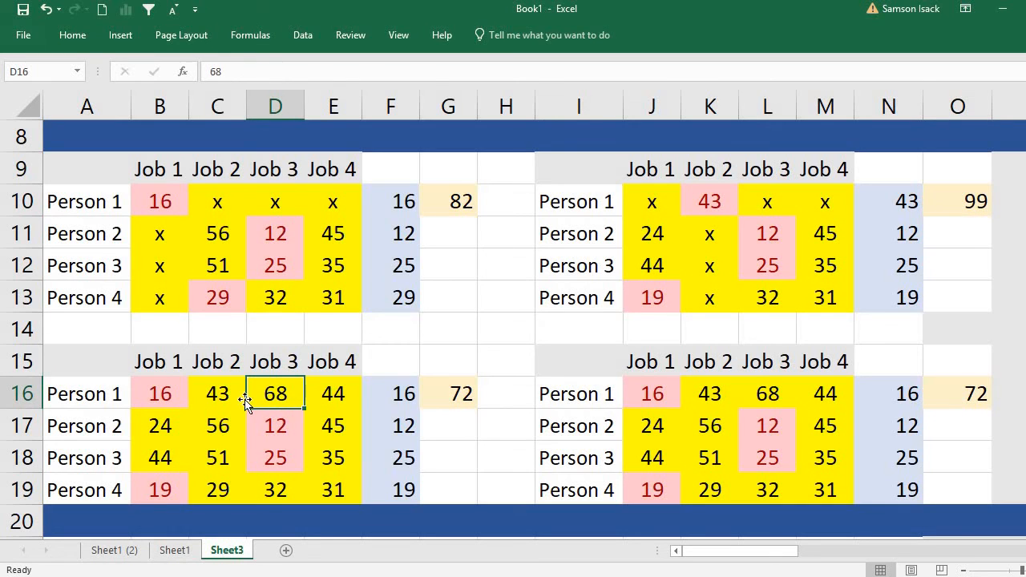
click(147, 397)
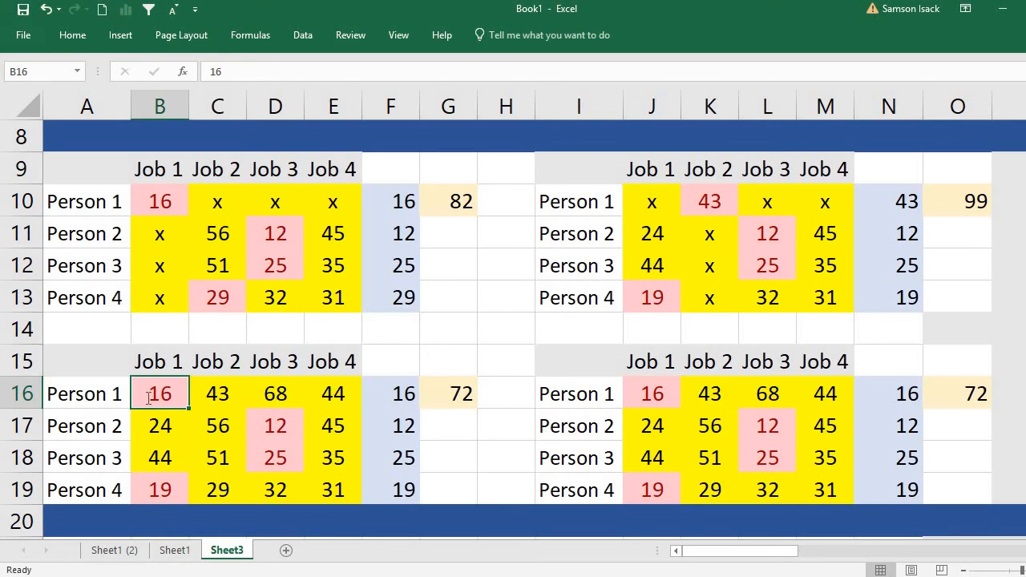
text(x)
click(222, 392)
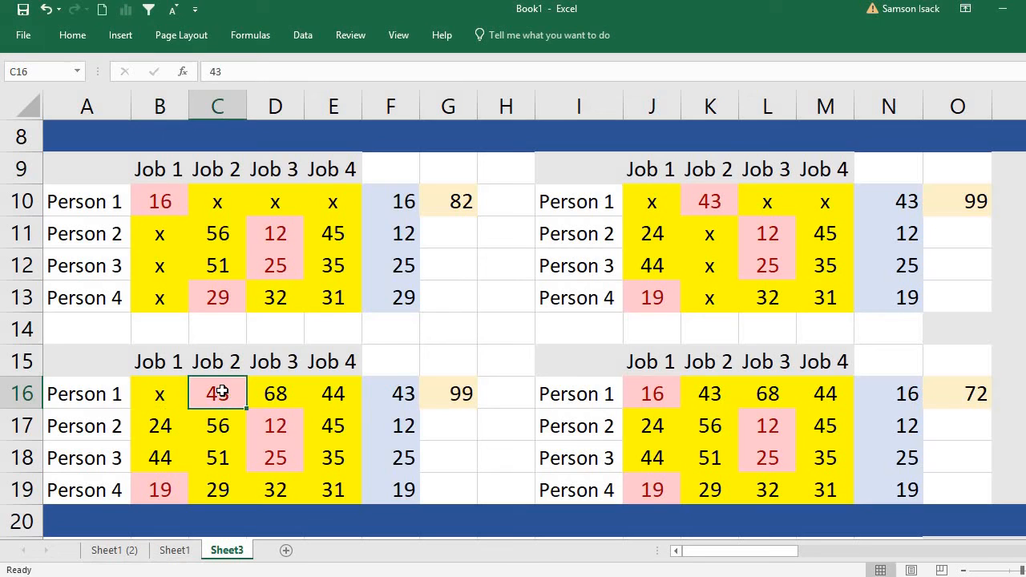
text(x)
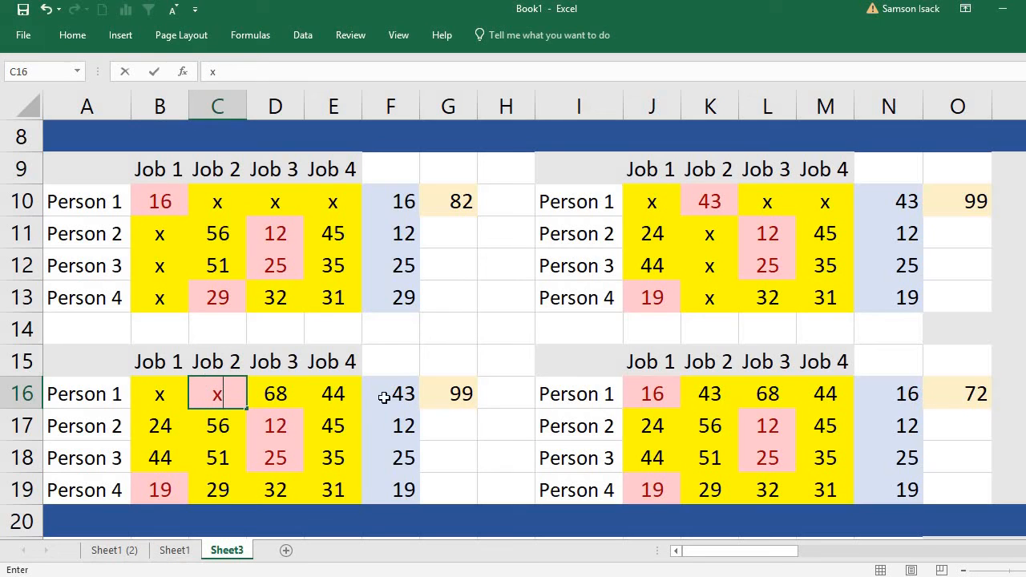
click(340, 392)
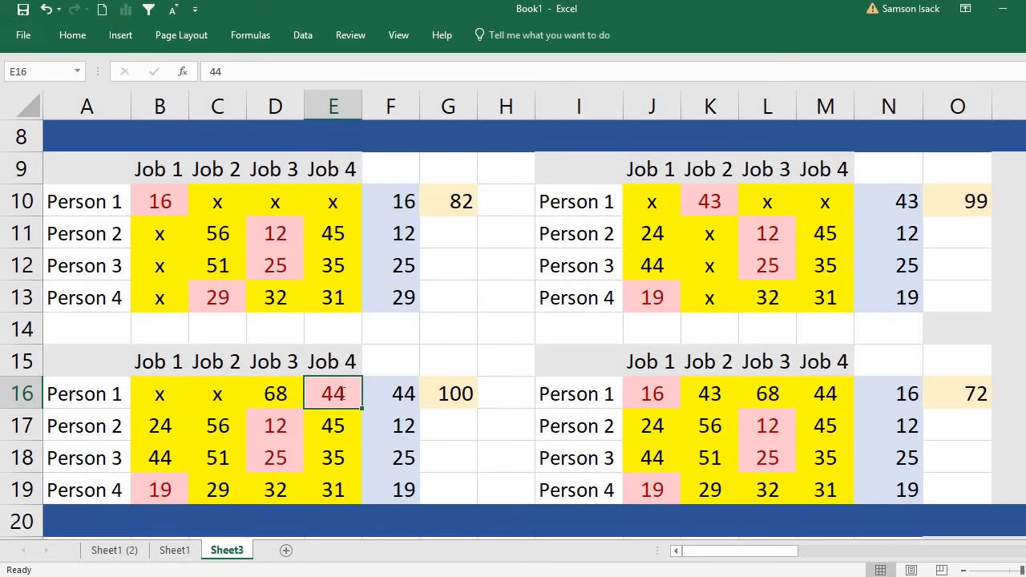
text(x)
click(273, 385)
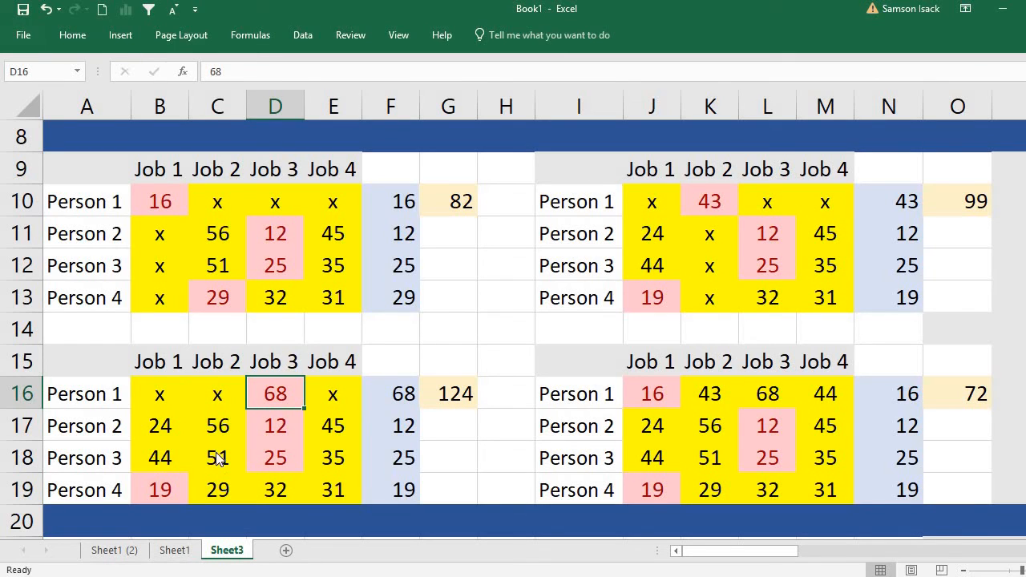
Rule out Job 3 for Persons 2, 3 and 4 by entering x in D17, D18 and D19.
click(277, 425)
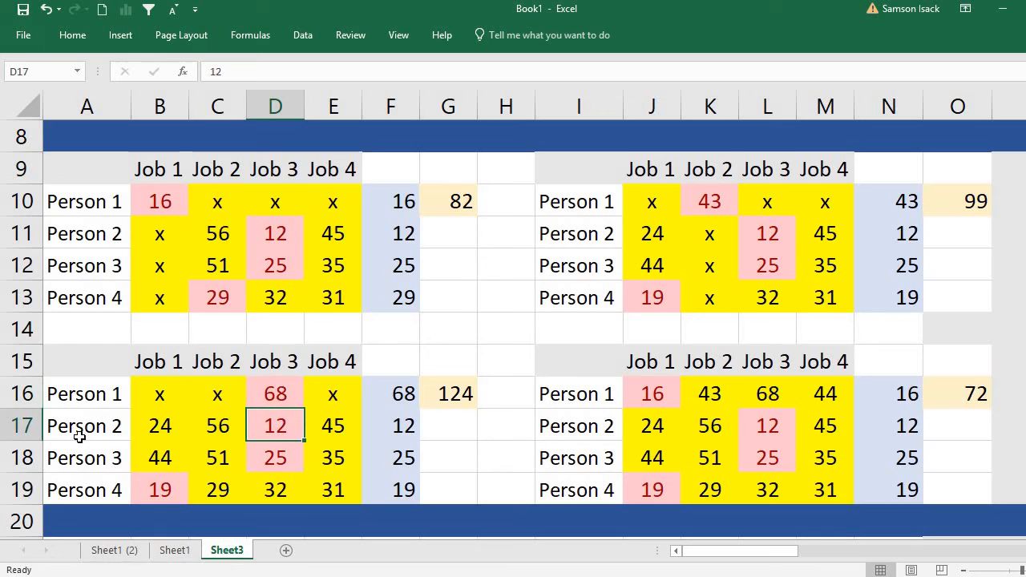
text(x)
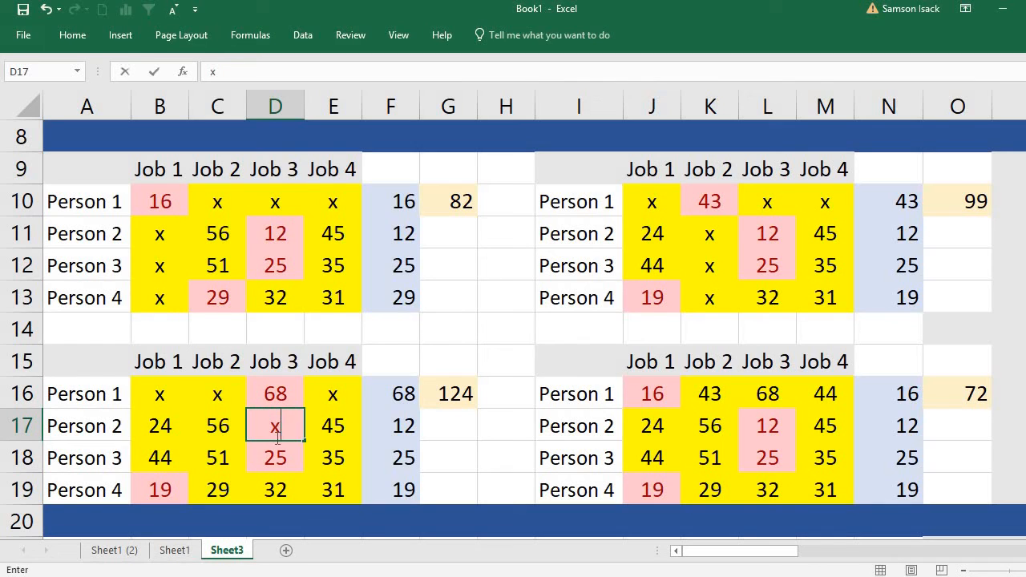
click(281, 456)
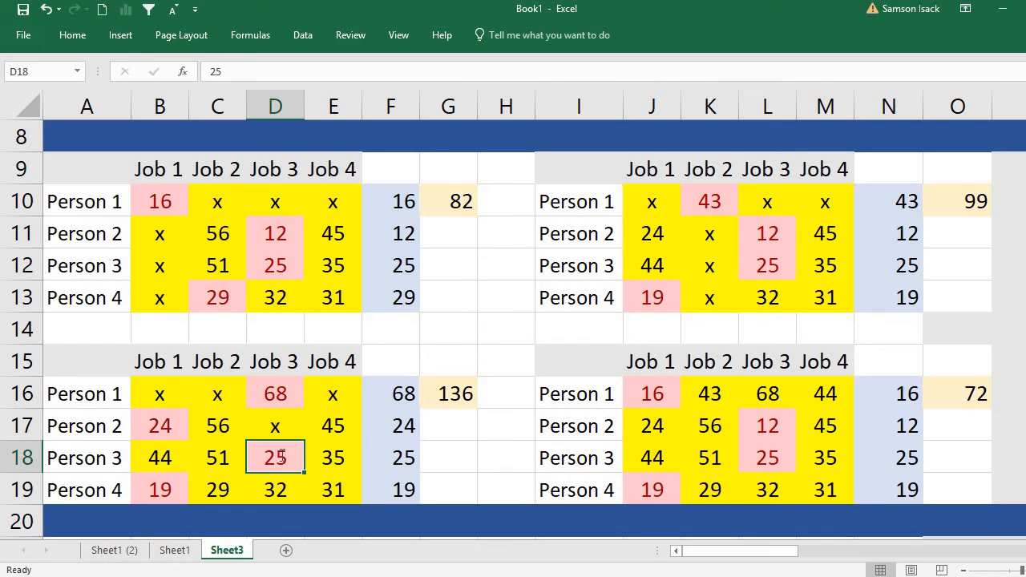
text(x)
click(288, 487)
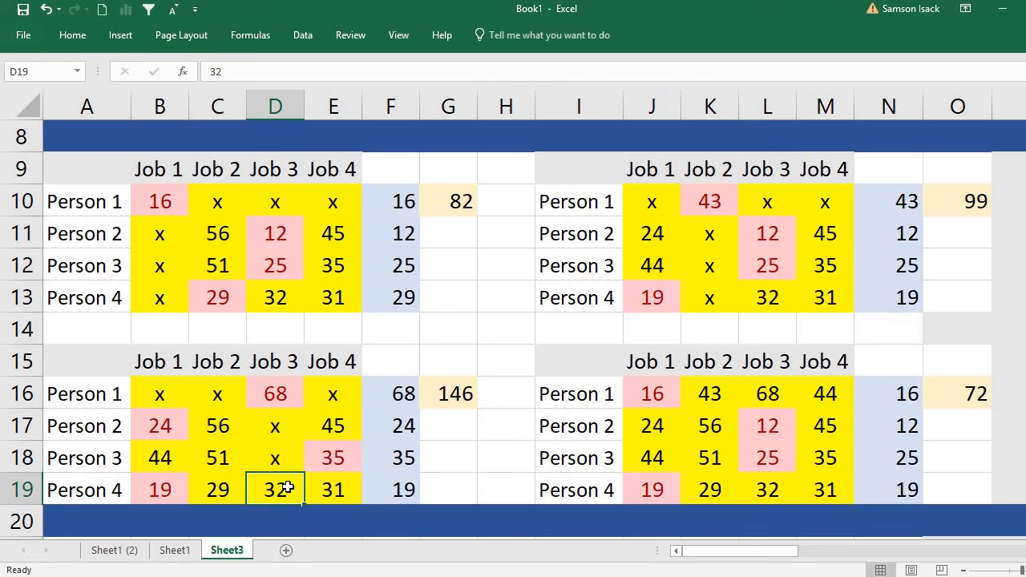
text(x)
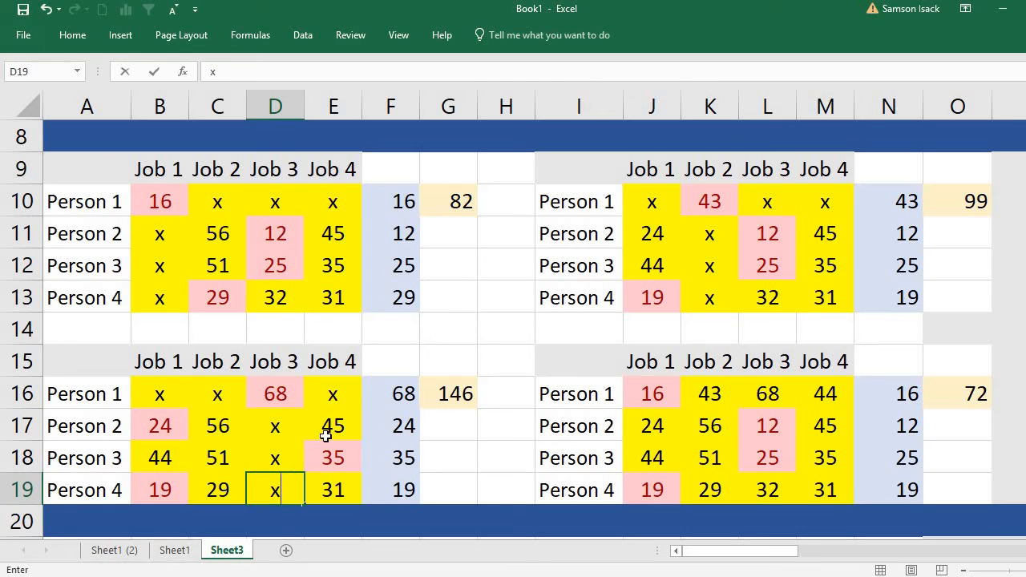
click(292, 430)
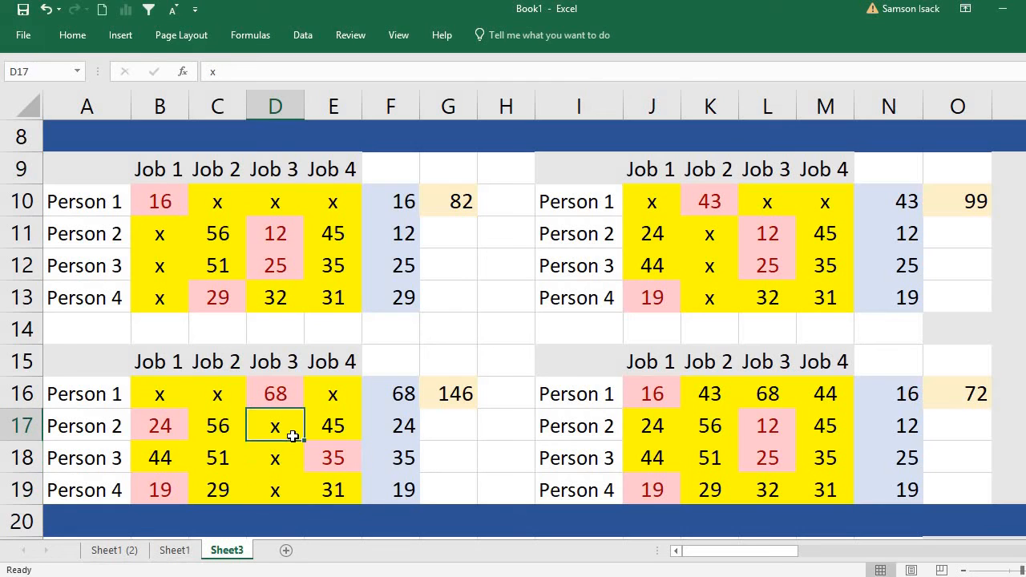
Review Person 1's Job 3 cost in D16, the row minimum formulas in F16 and F19, and the lower bound formula in G16.
click(258, 395)
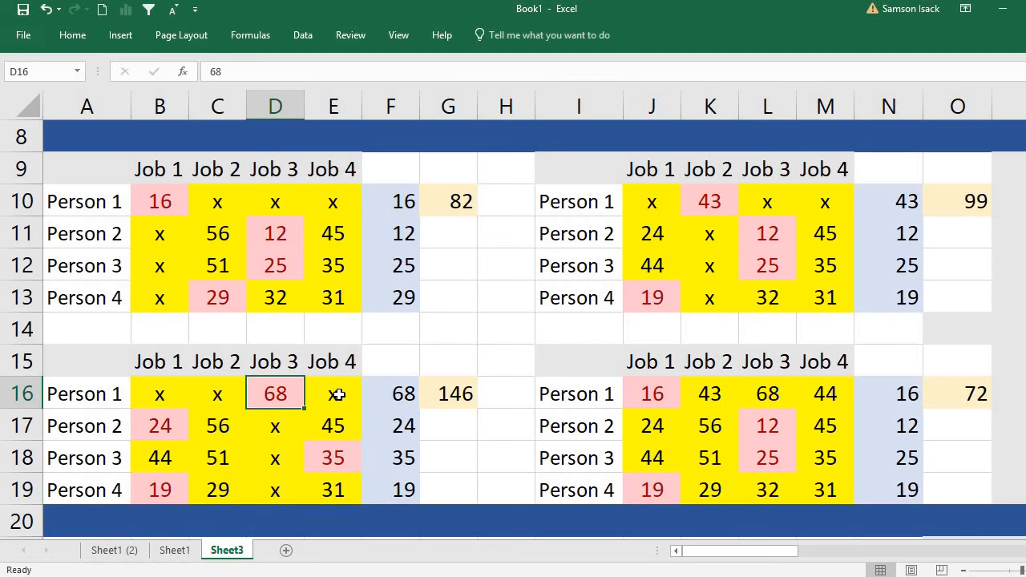
click(393, 395)
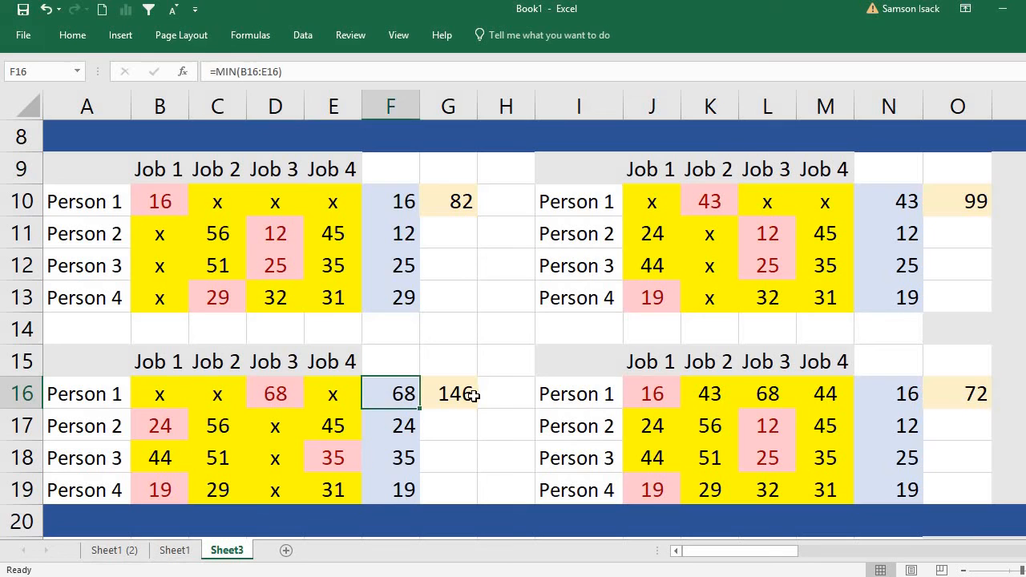
click(447, 393)
double_click(403, 491)
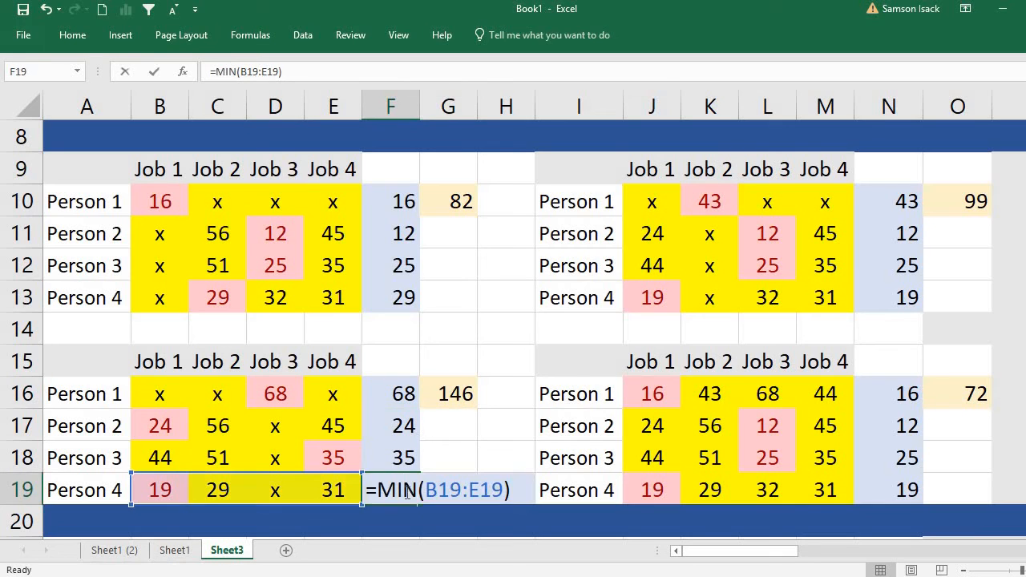
key(Return)
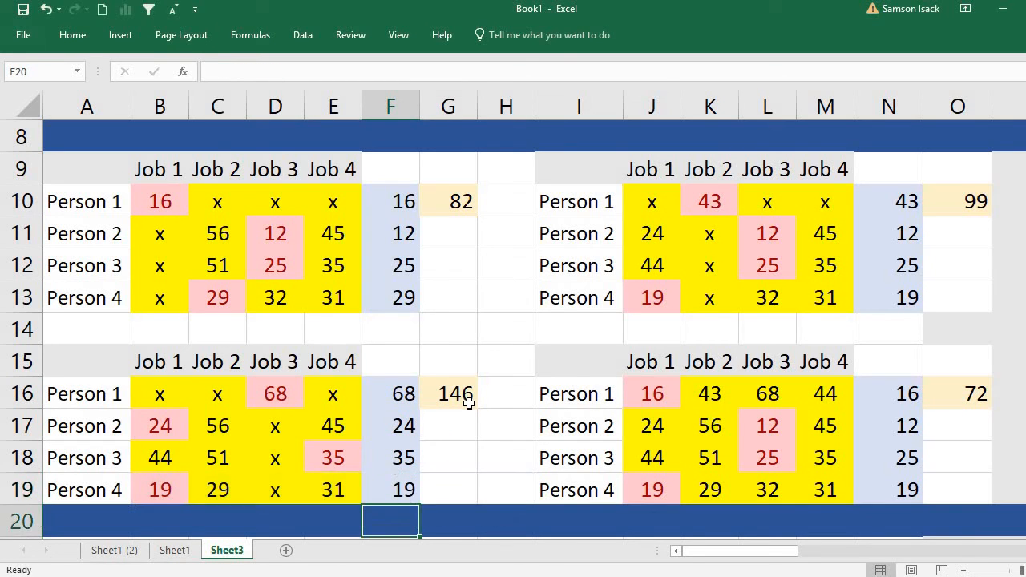
click(468, 397)
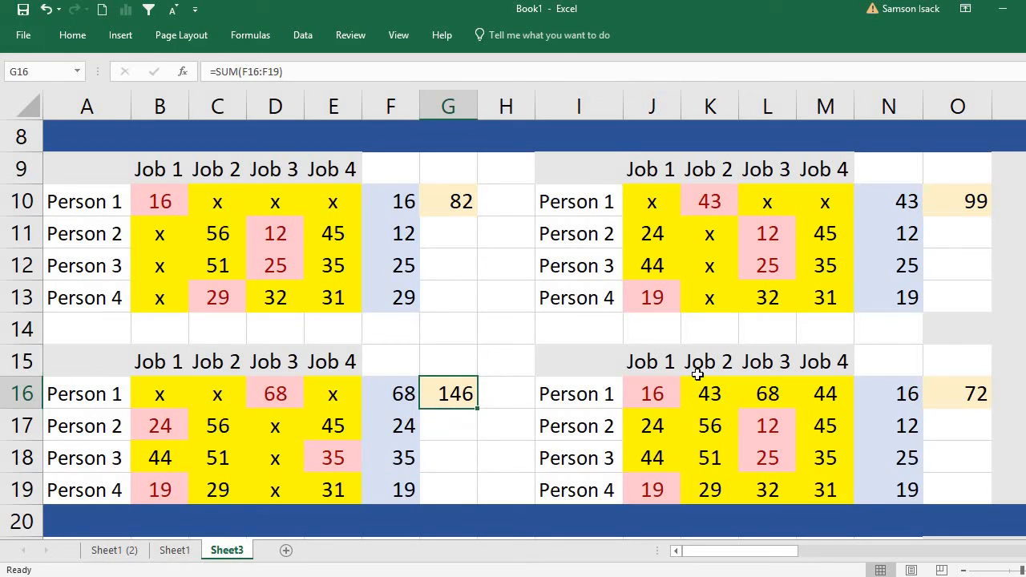
click(672, 391)
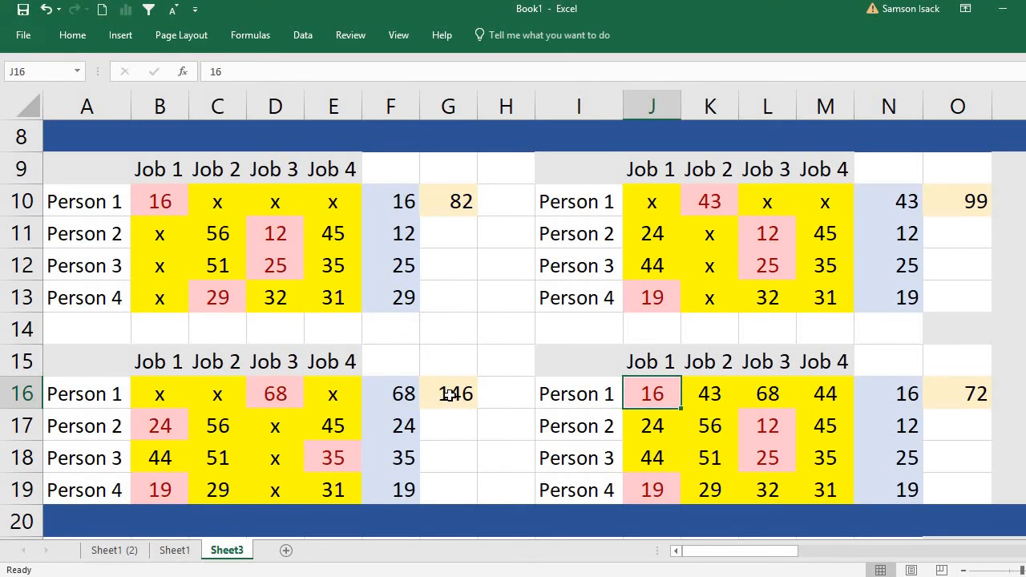
click(444, 395)
Assign Person 1 to Job 4 in the fourth table copy by entering x in J16, K16 and L16.
click(668, 390)
text(x)
click(724, 393)
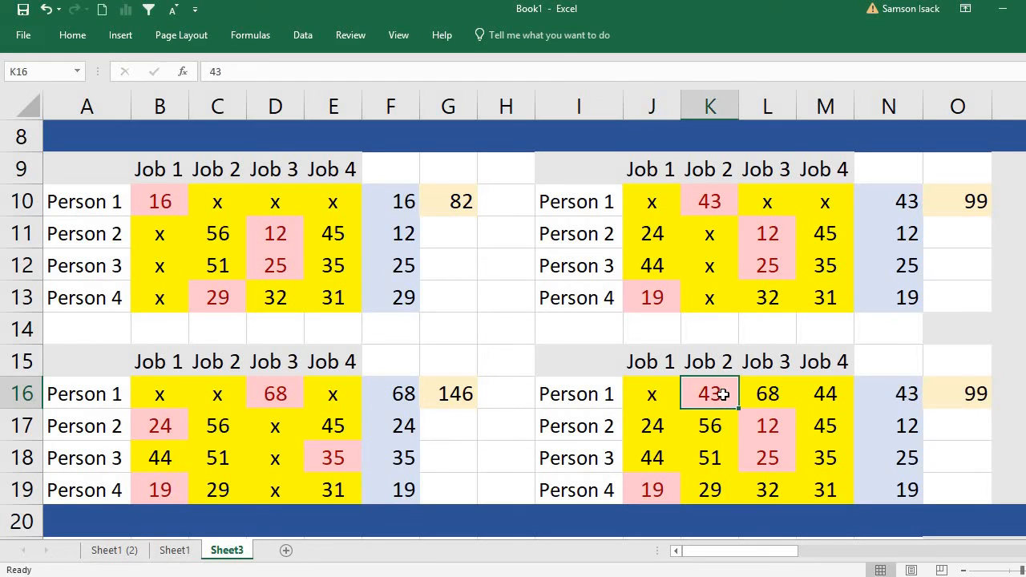
text(x)
click(772, 391)
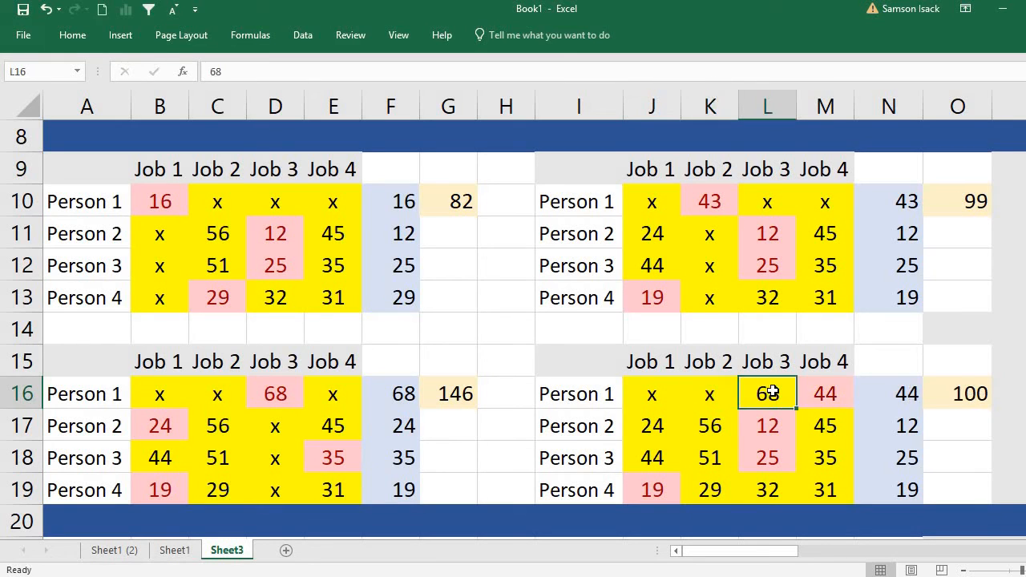
text(x)
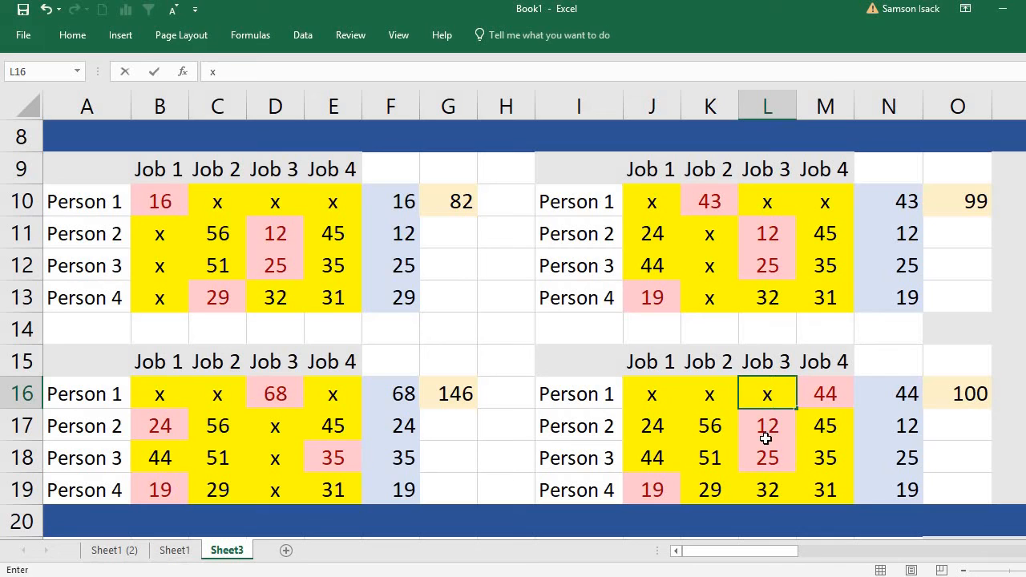
Rule out Job 4 for Persons 2, 3 and 4 by entering x in M17, M18 and M19.
click(837, 426)
text(x)
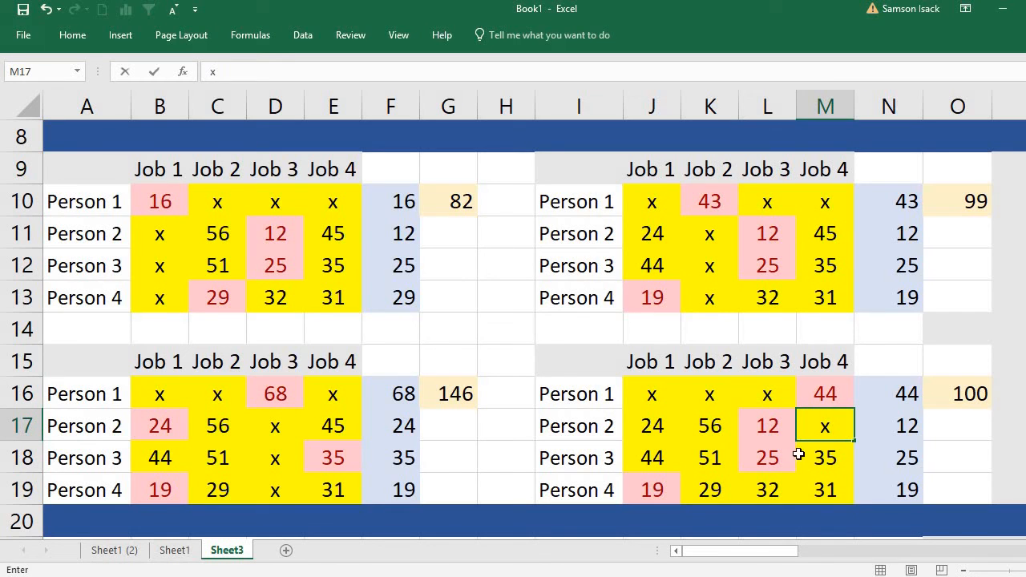
click(832, 450)
text(x)
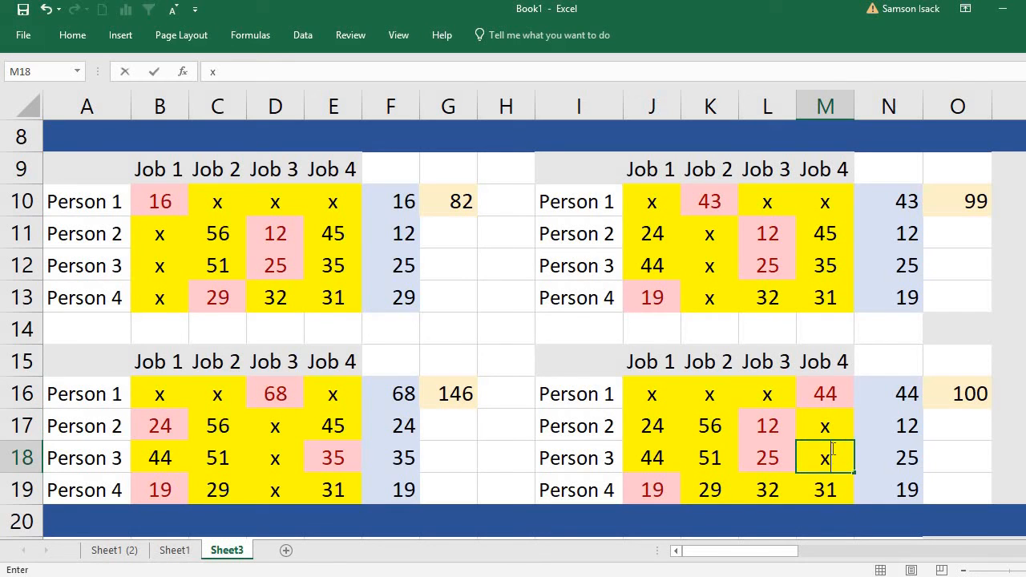
click(827, 489)
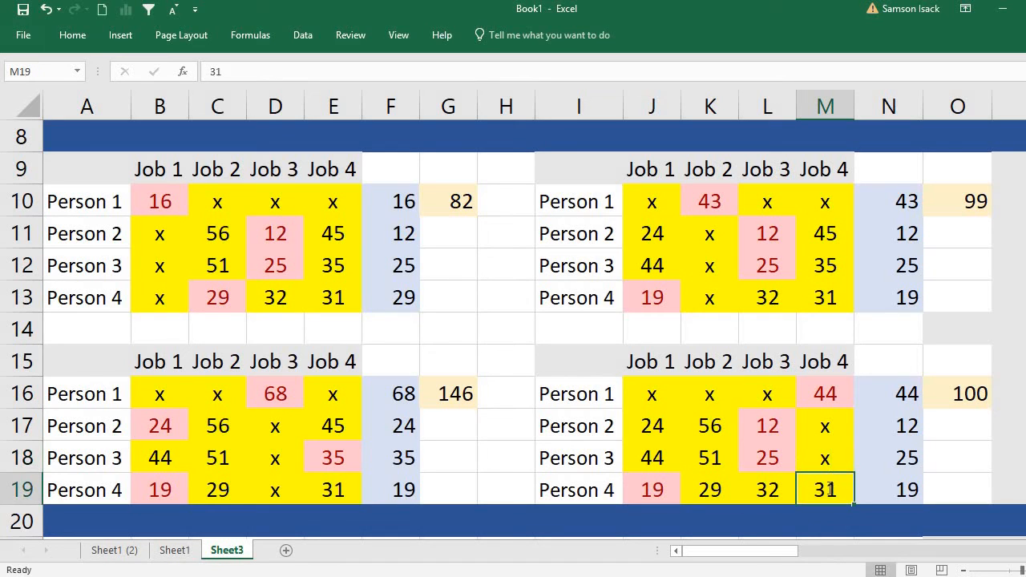
text(x)
click(886, 457)
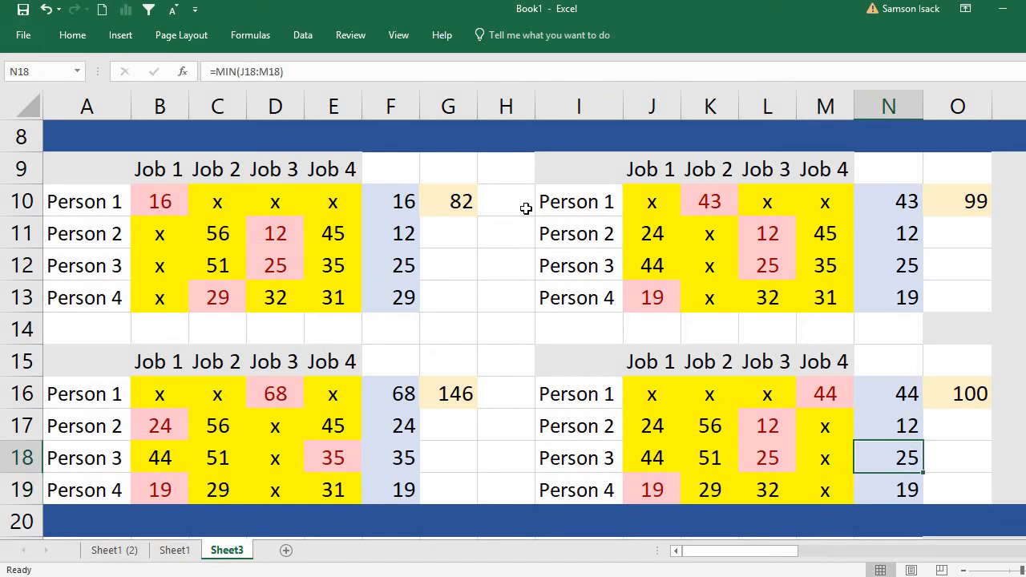
Compare the lower bounds of the four Person 1 branches in G10, O10, G16 and O16 to find the smallest.
click(464, 205)
click(973, 199)
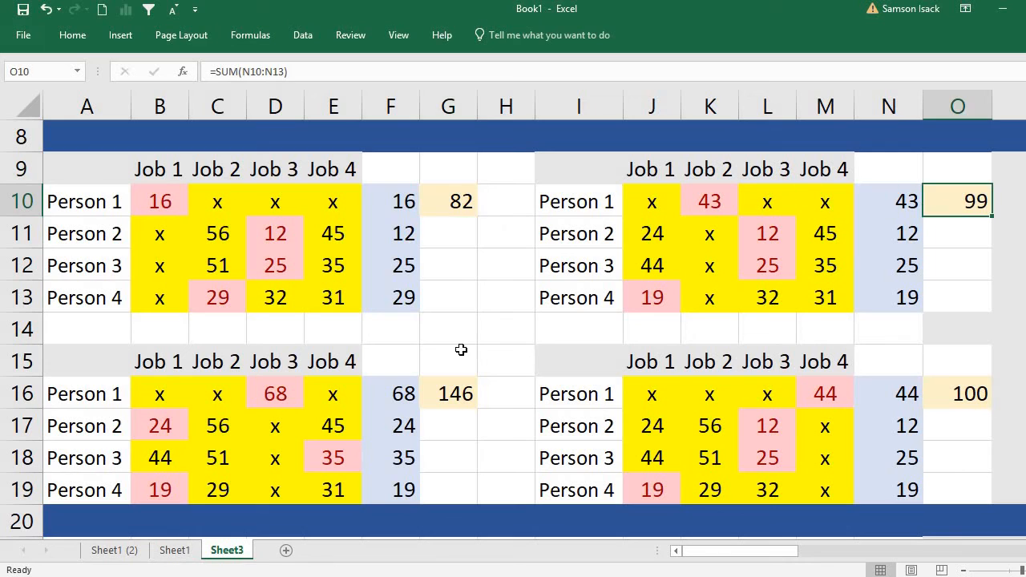
click(453, 389)
click(448, 192)
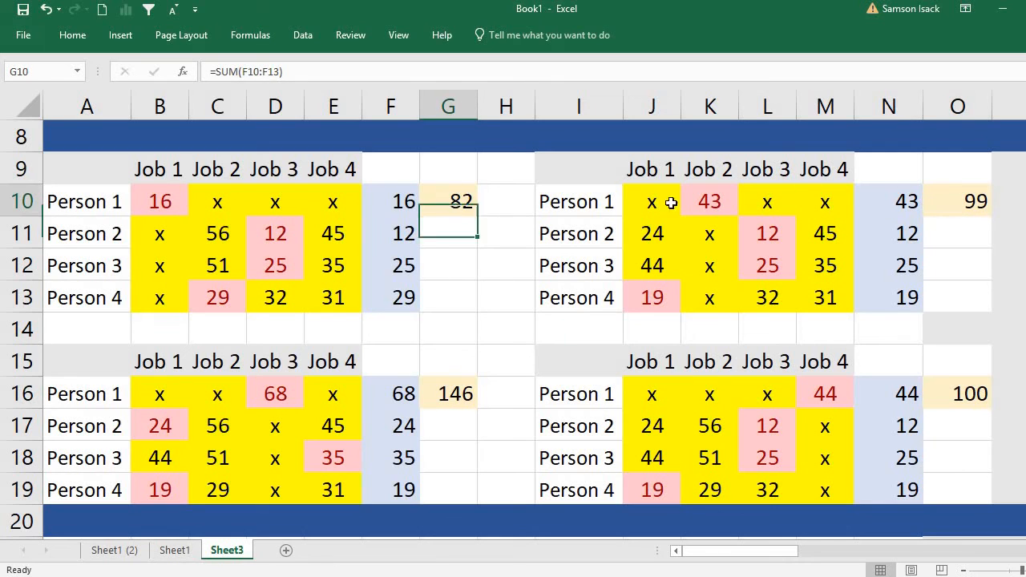
click(959, 201)
click(971, 374)
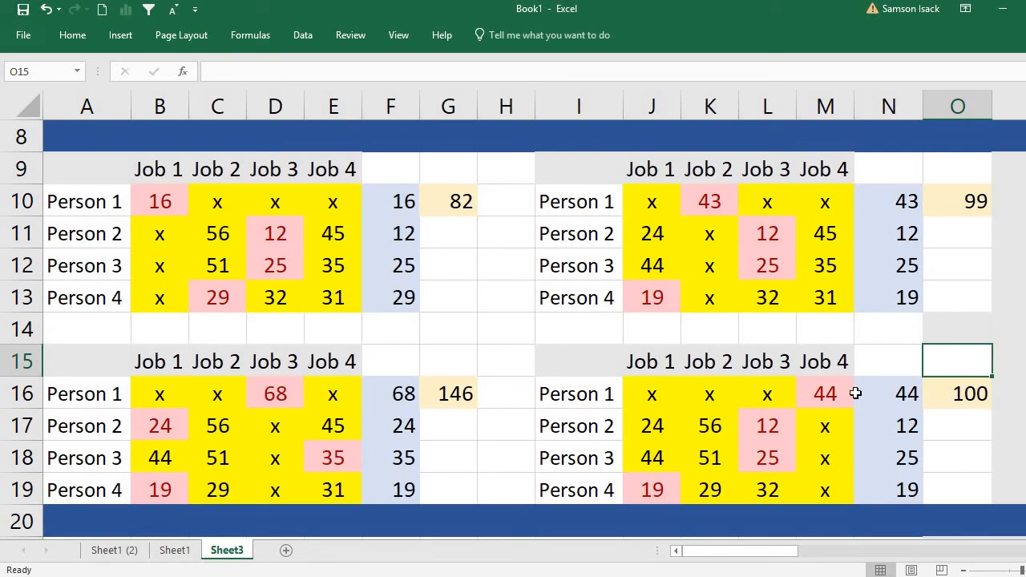
click(979, 394)
click(462, 397)
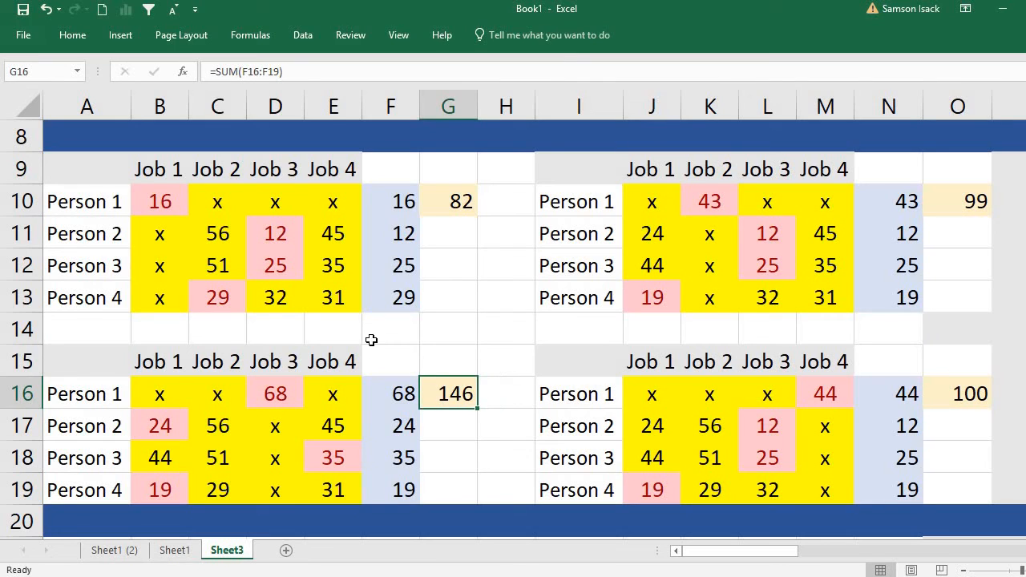
click(453, 205)
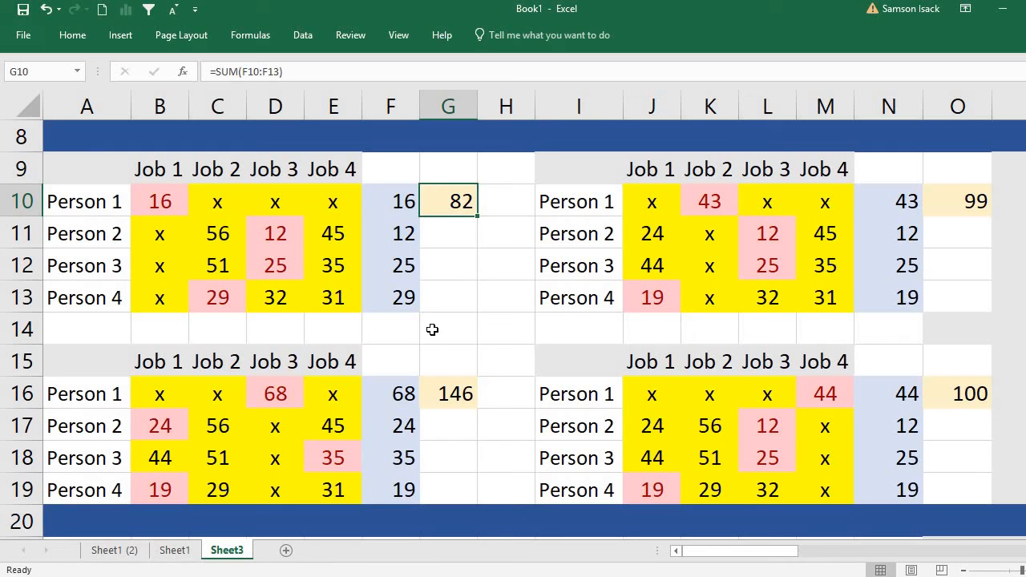
Copy the Job 1 branch table in A9:G14 and paste it at A21, below the blue divider row.
drag(448, 329, 55, 194)
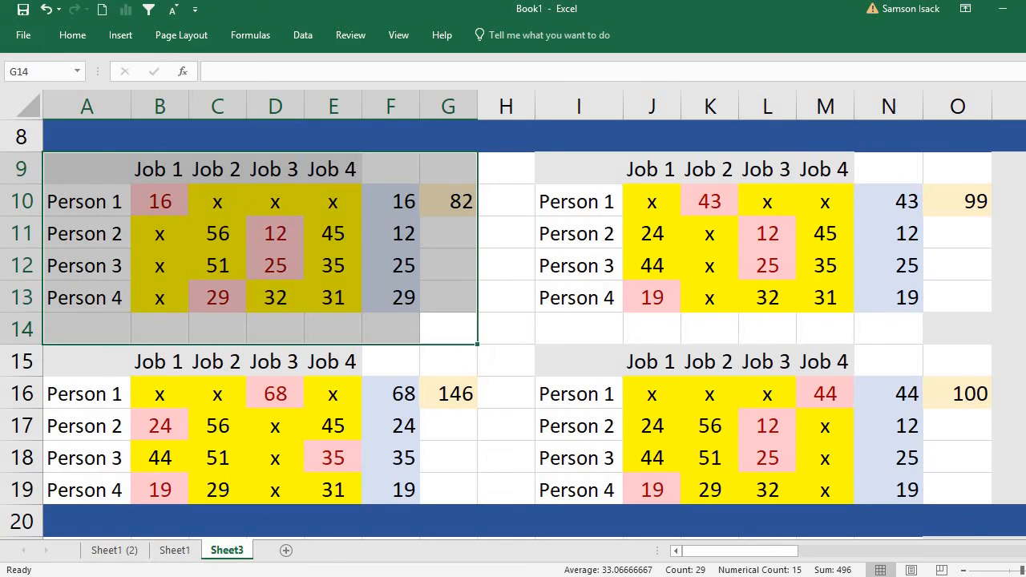
scroll(513, 329, down, 1)
right_click(343, 194)
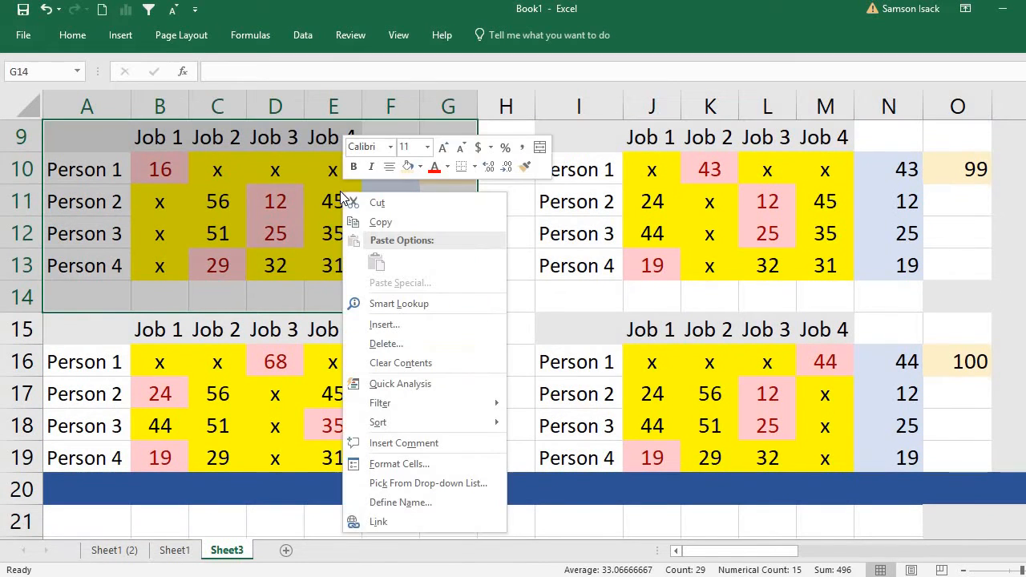
click(457, 221)
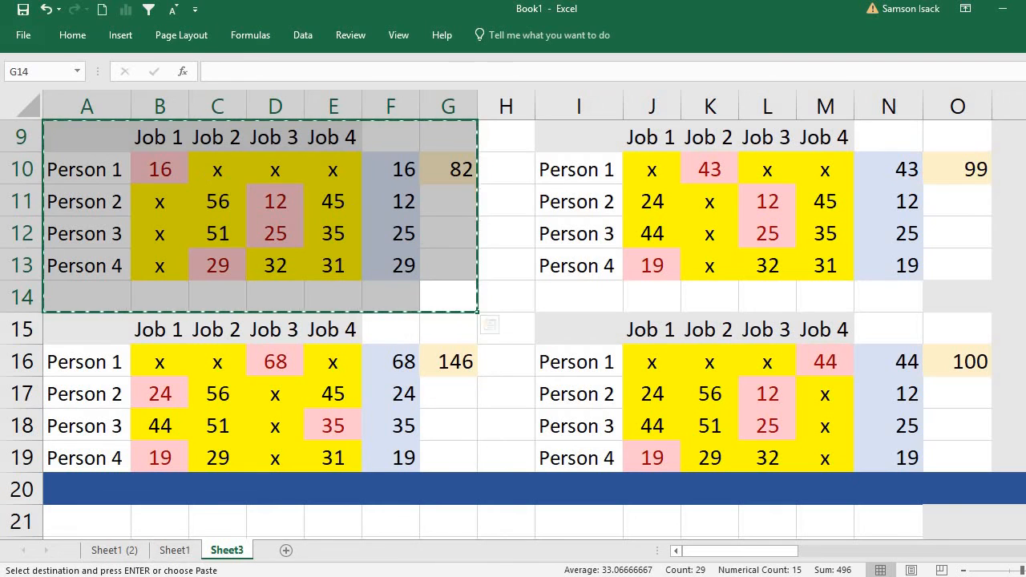
scroll(513, 329, down, 3)
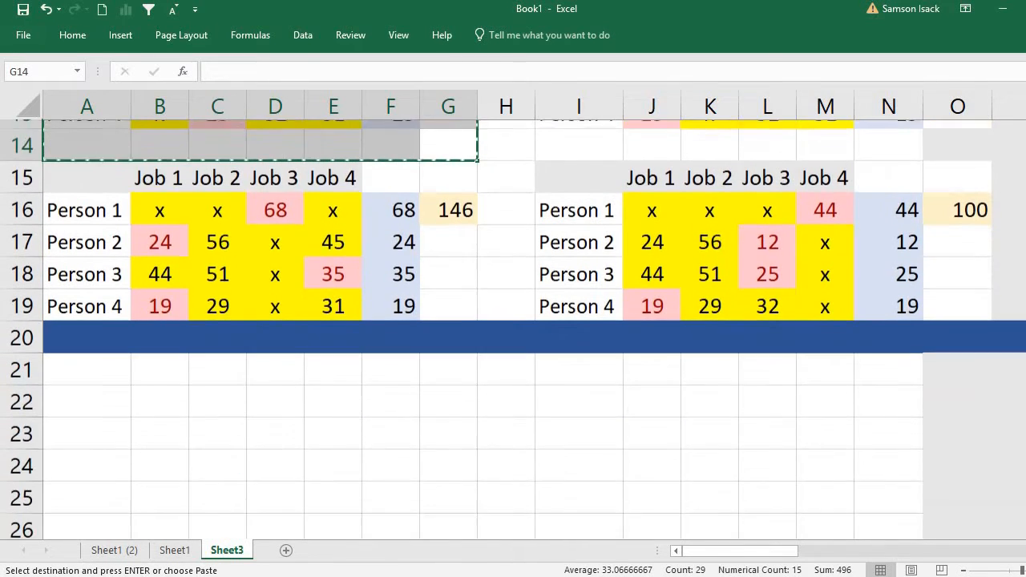
scroll(134, 230, down, 1)
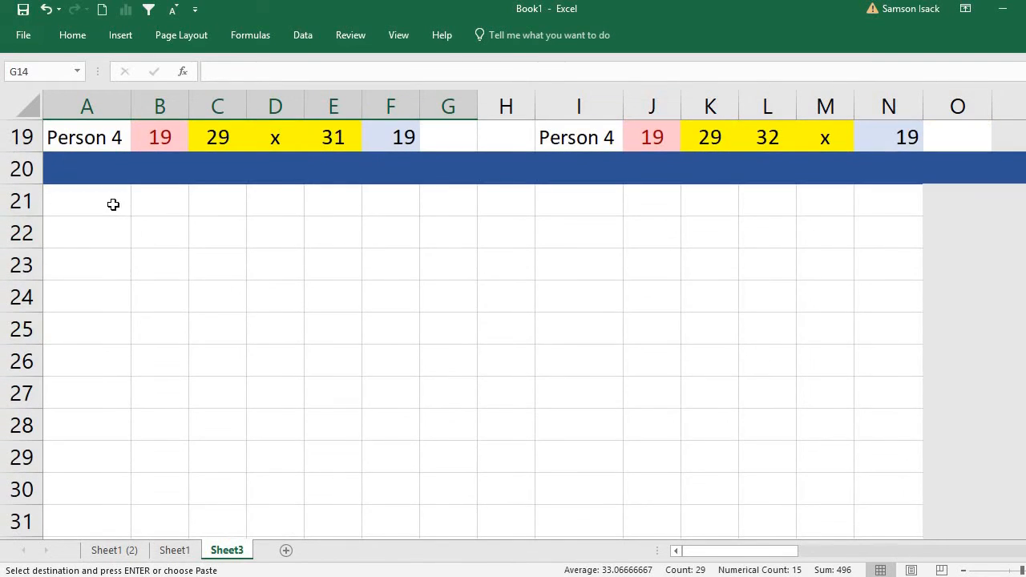
right_click(112, 205)
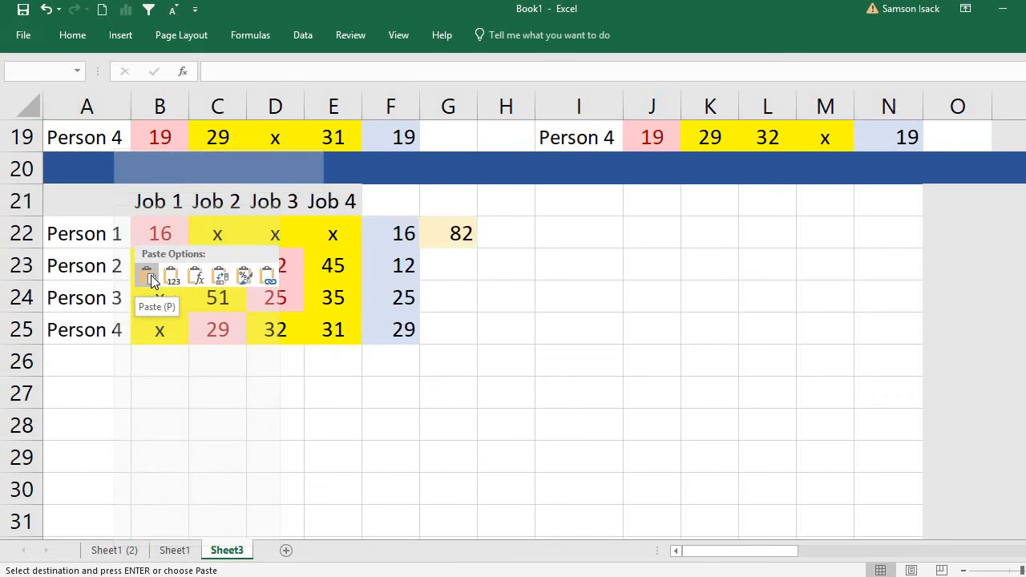
click(150, 276)
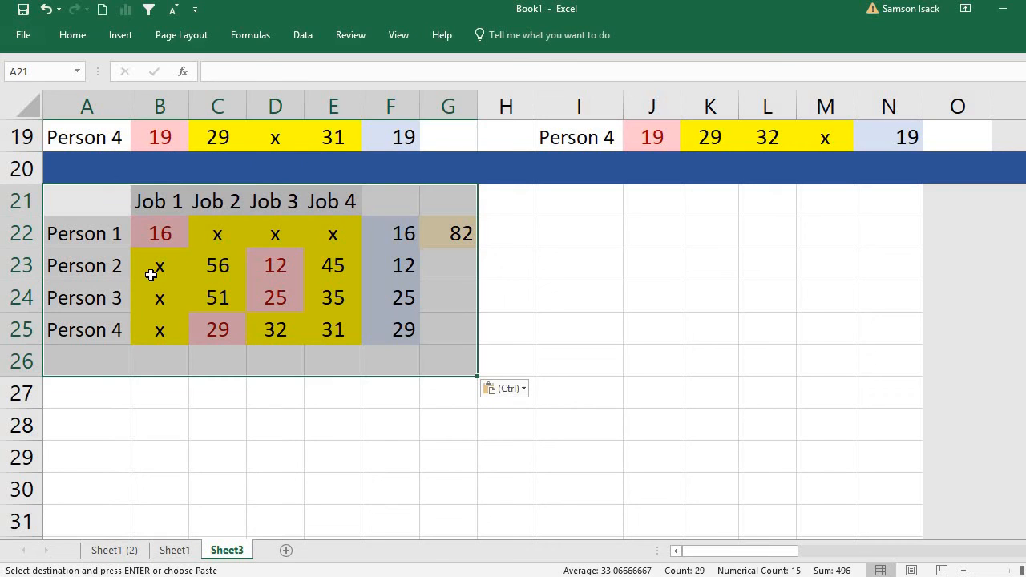
click(366, 343)
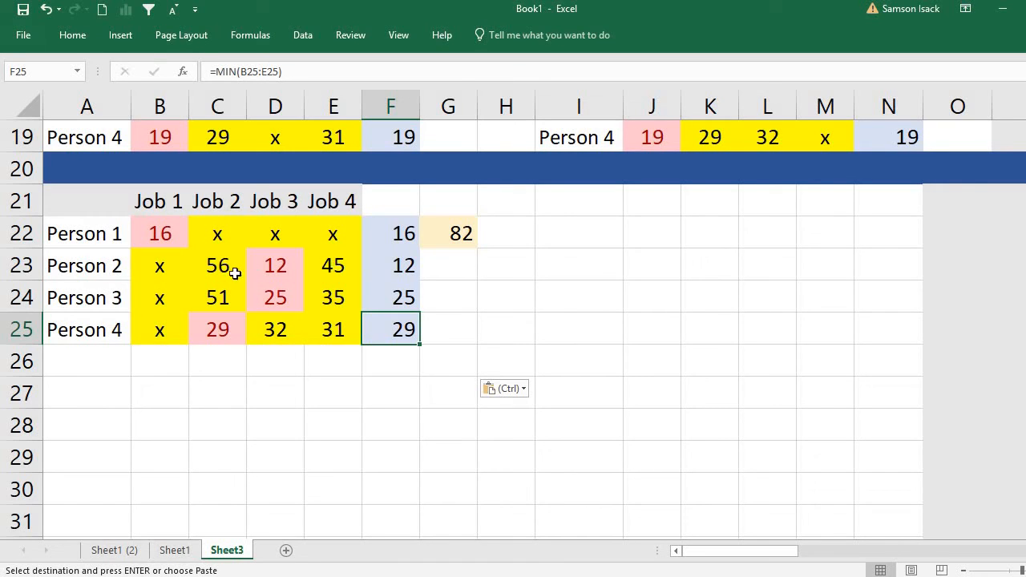
Paste two further copies of the Job 1 branch table at I21 and A27.
click(583, 210)
right_click(586, 211)
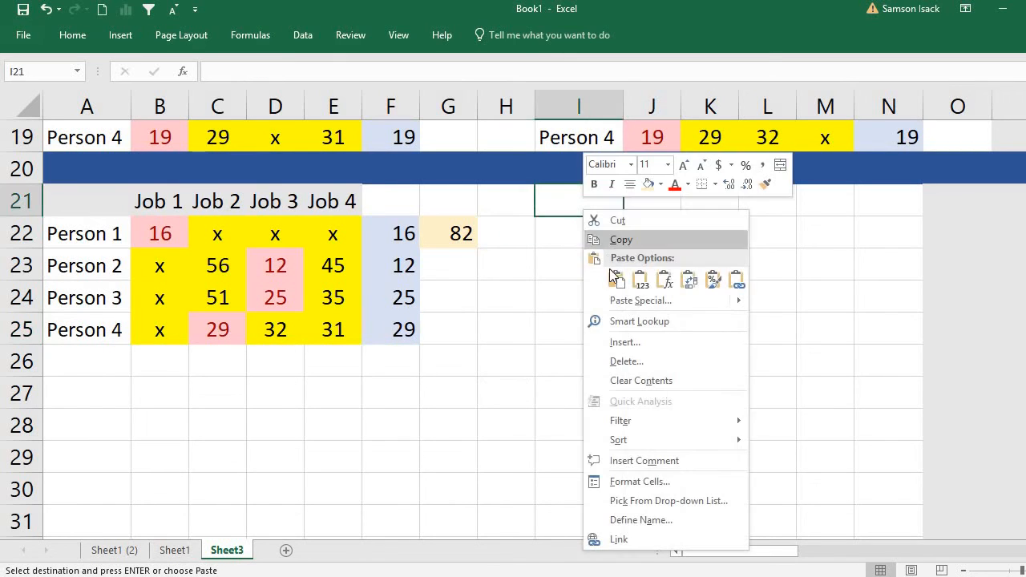
click(603, 277)
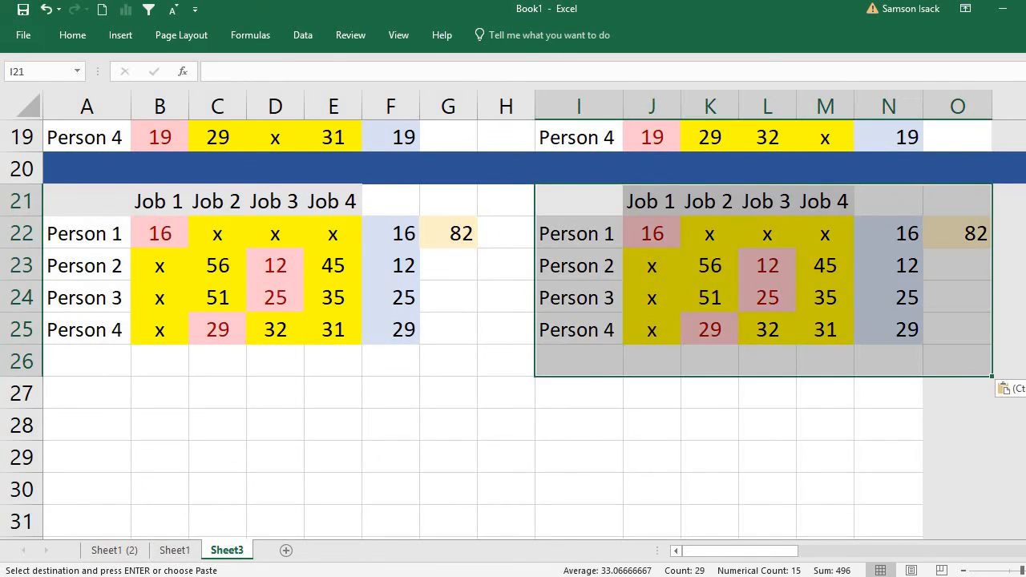
right_click(80, 397)
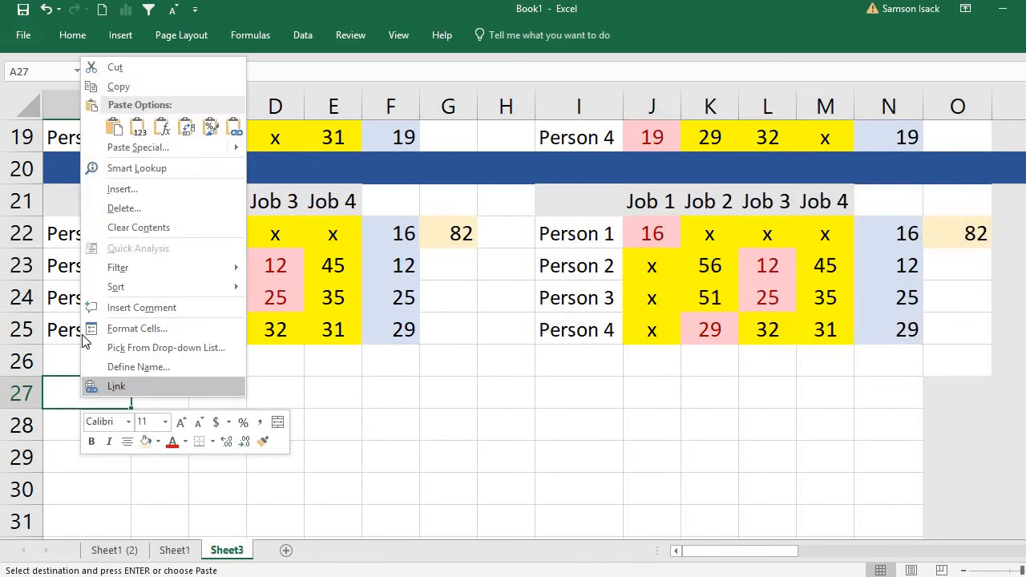
click(114, 131)
click(573, 383)
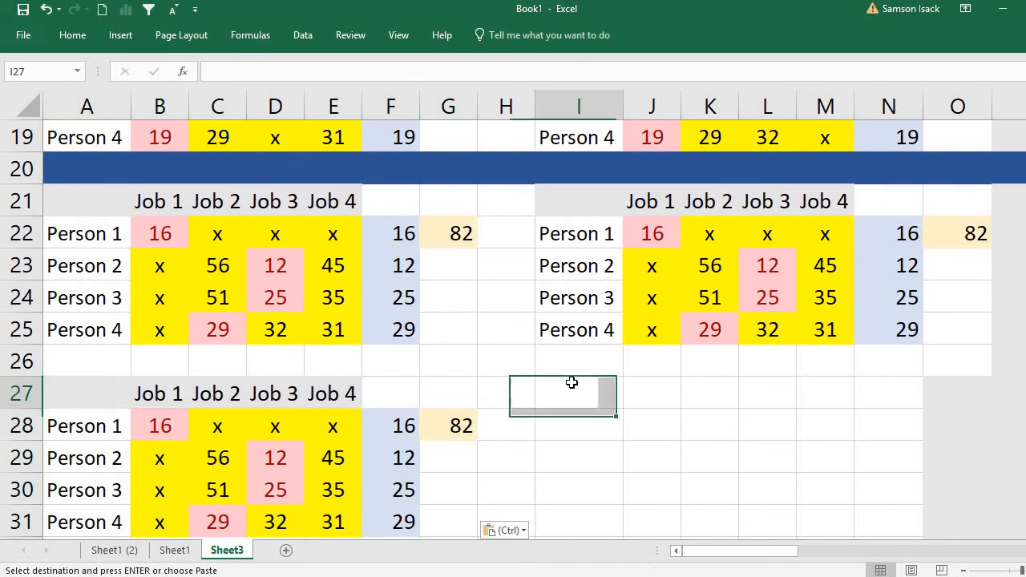
scroll(514, 328, down, 1)
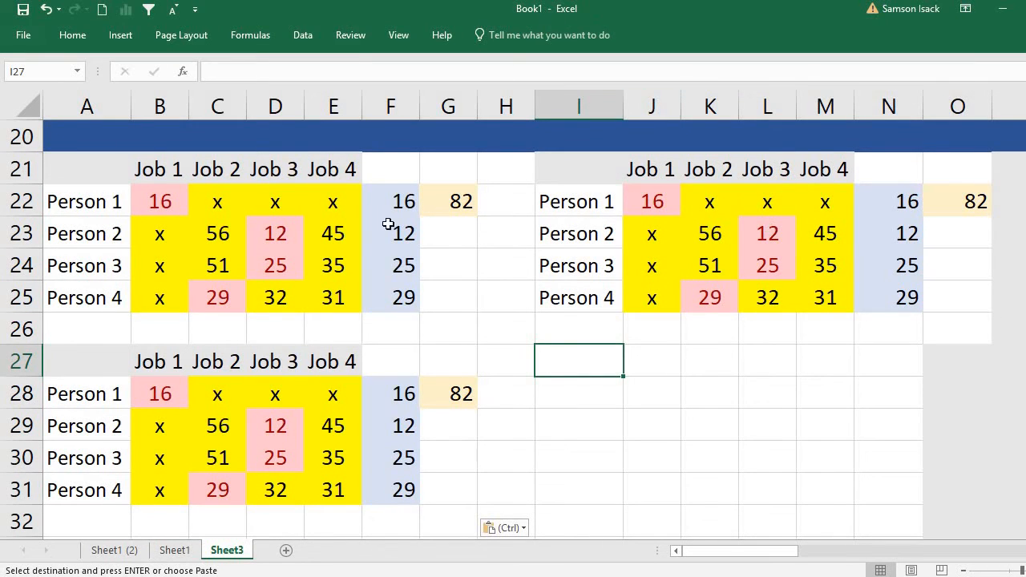
Assign Person 2 to Job 2 in the table copy at A21 by entering x in D23 and E23.
click(223, 234)
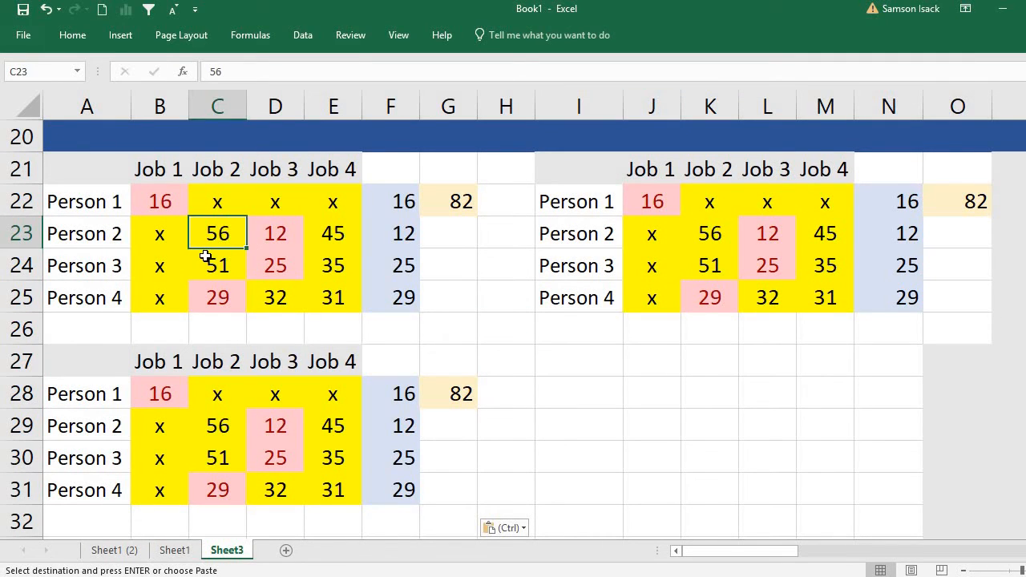
click(269, 235)
text(x)
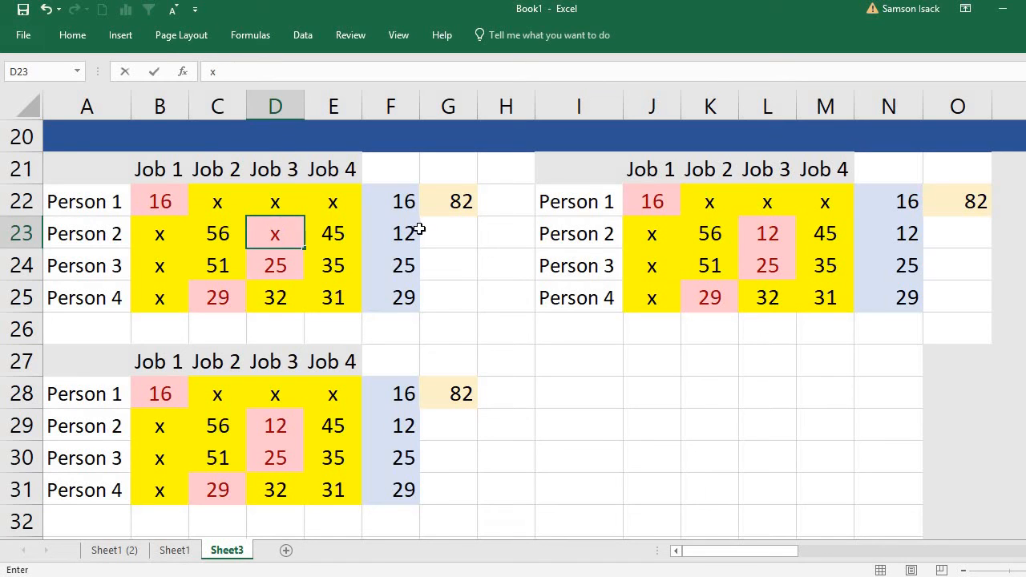
click(334, 234)
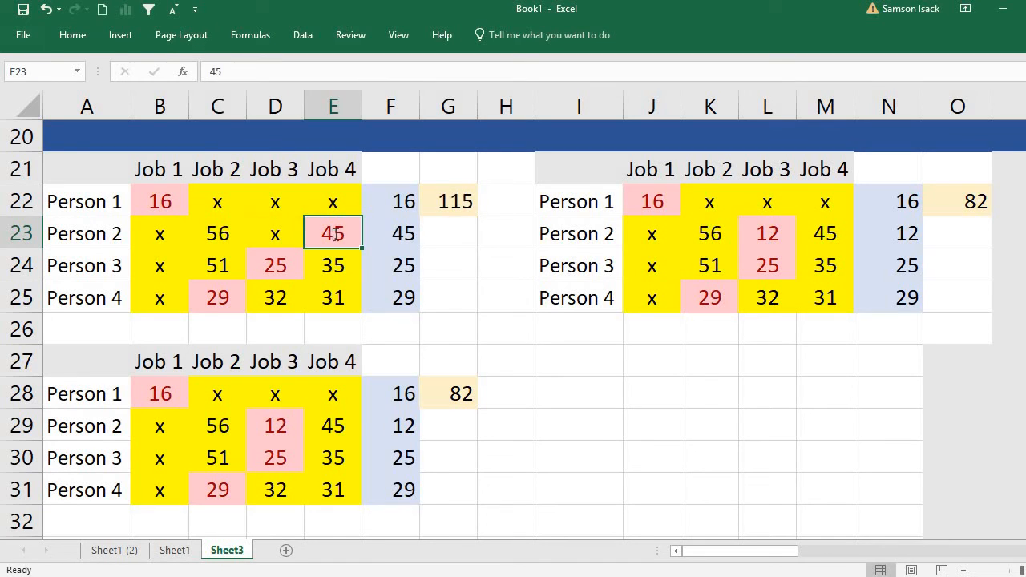
text(x)
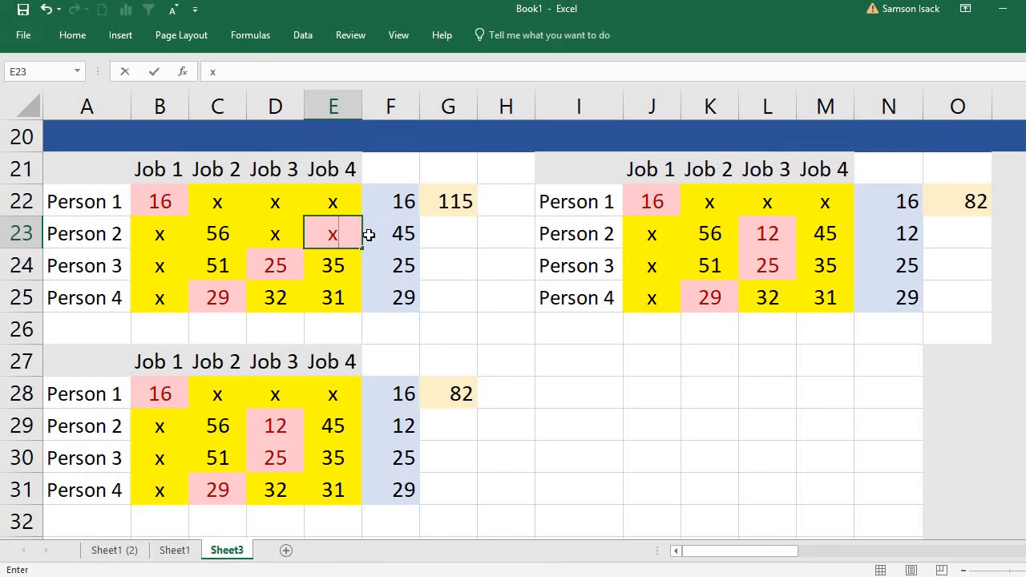
Rule out Job 2 for Persons 3 and 4 in the table at A21 by entering x in C24 and C25.
click(215, 230)
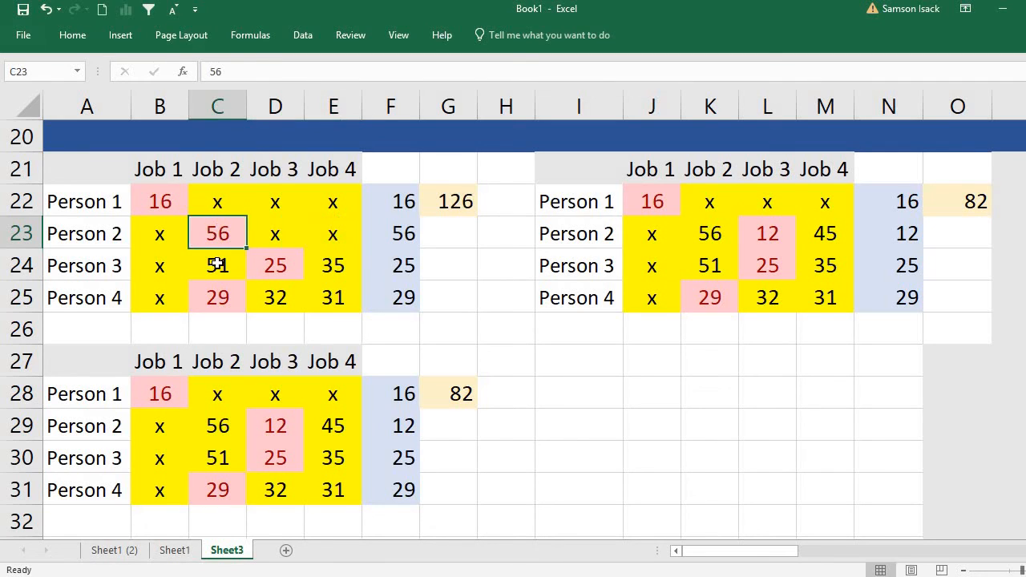
click(217, 265)
text(x)
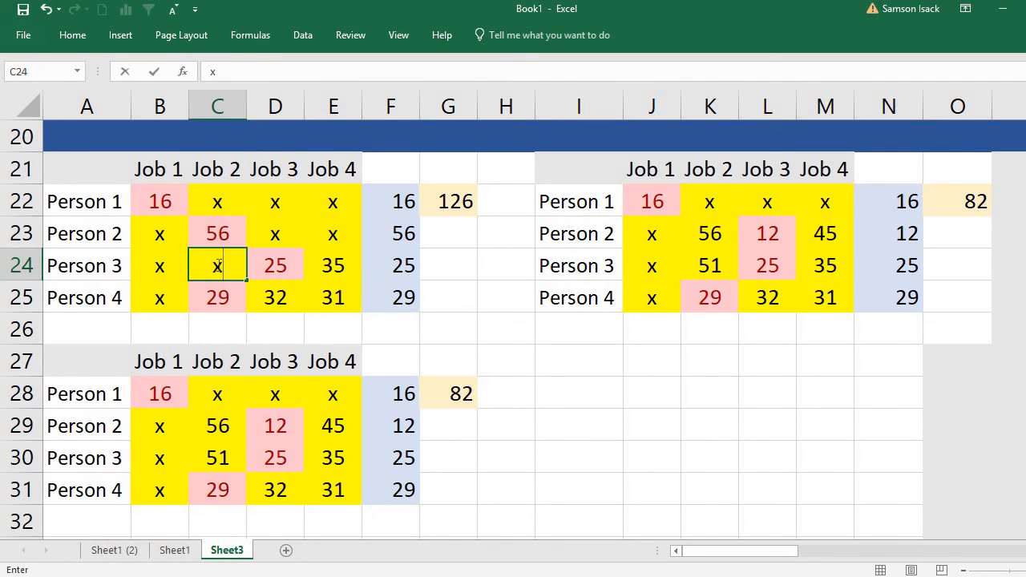
click(231, 304)
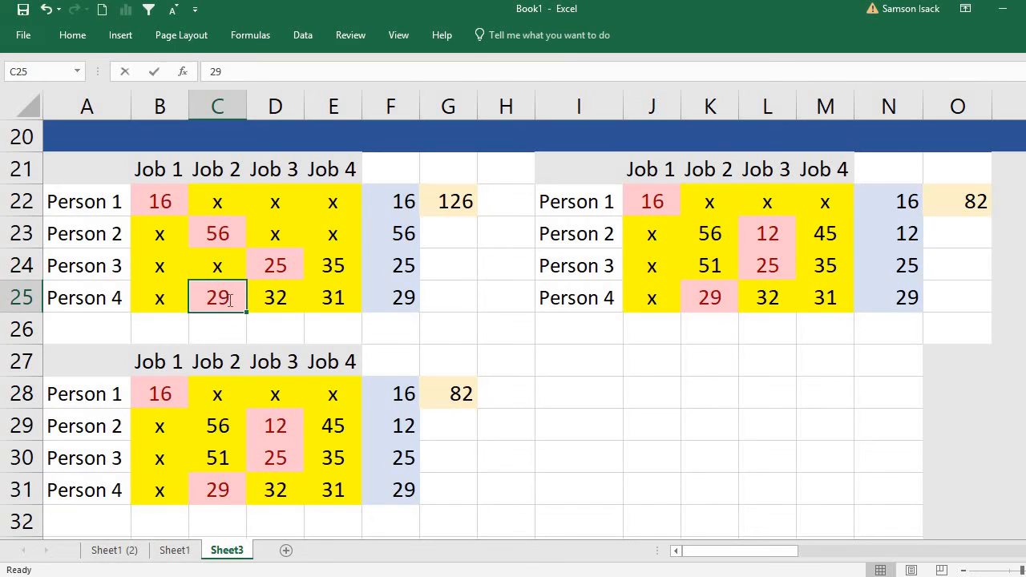
text(x)
click(276, 293)
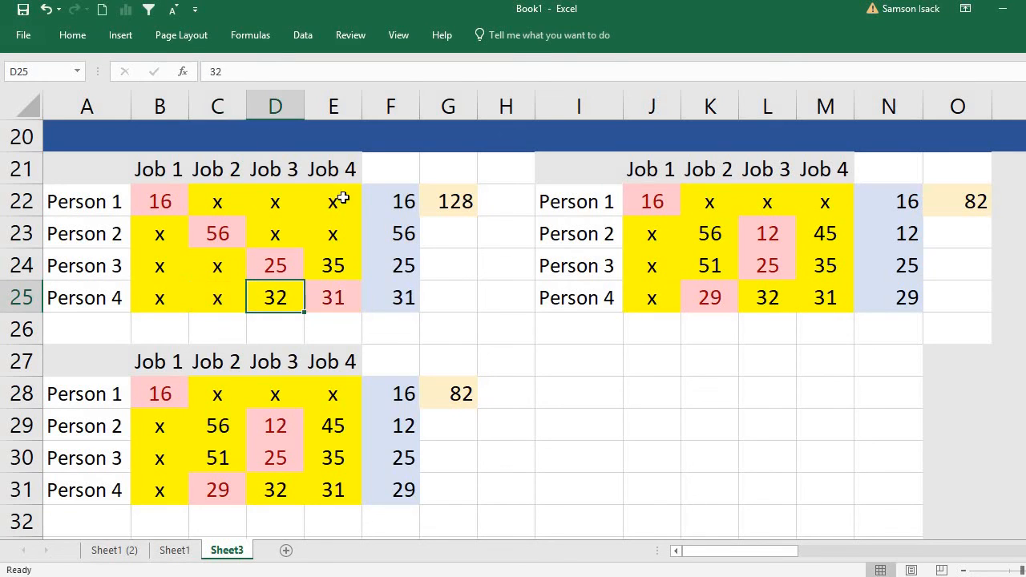
click(456, 201)
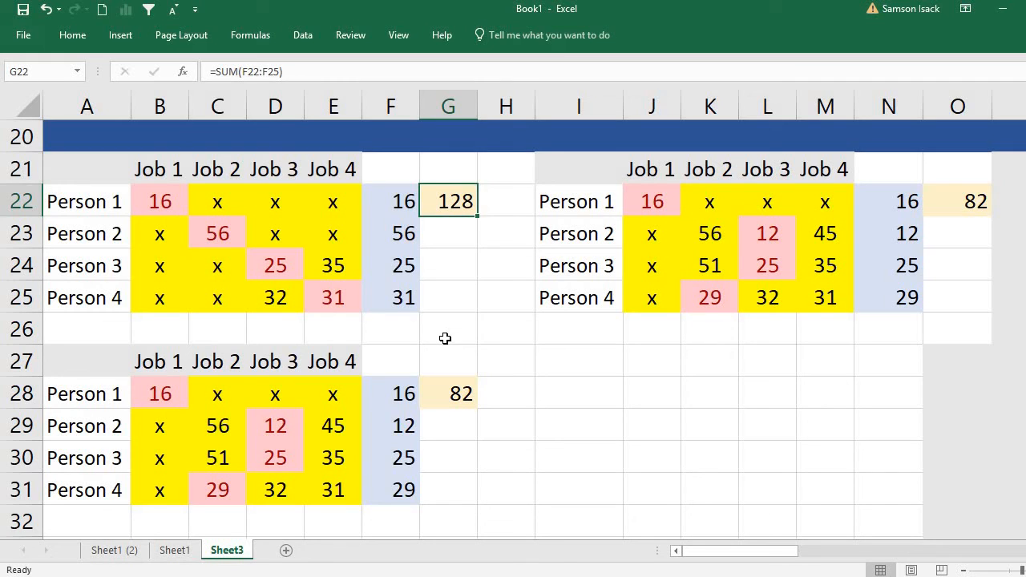
Assign Person 2 to Job 3 in the table copy at I21 by entering x in K23 and M23.
click(716, 233)
text(x)
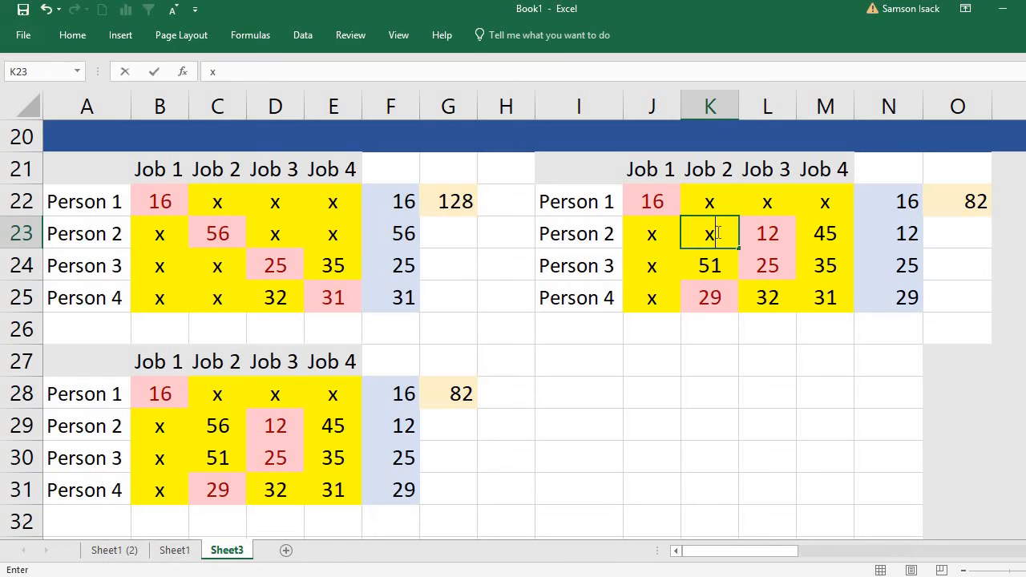
click(786, 235)
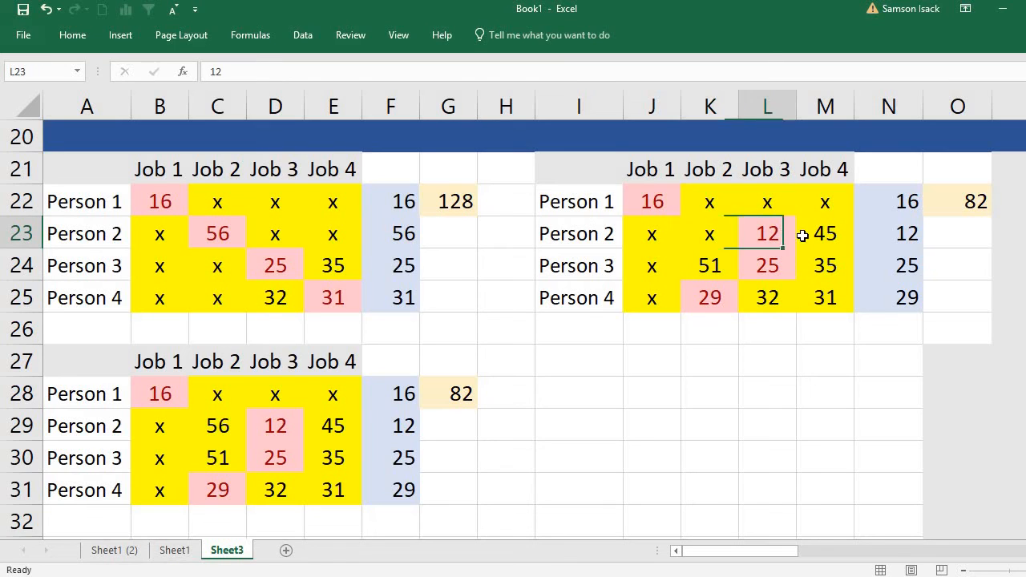
click(824, 234)
text(x)
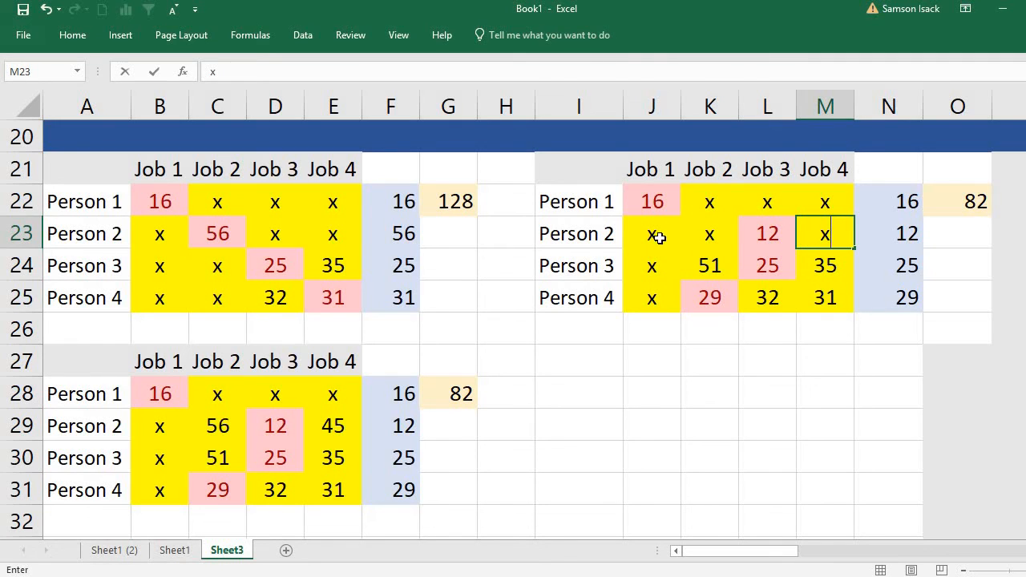
Rule out Job 3 for Persons 3 and 4 in the table at I21 by entering x in L24 and L25.
click(772, 259)
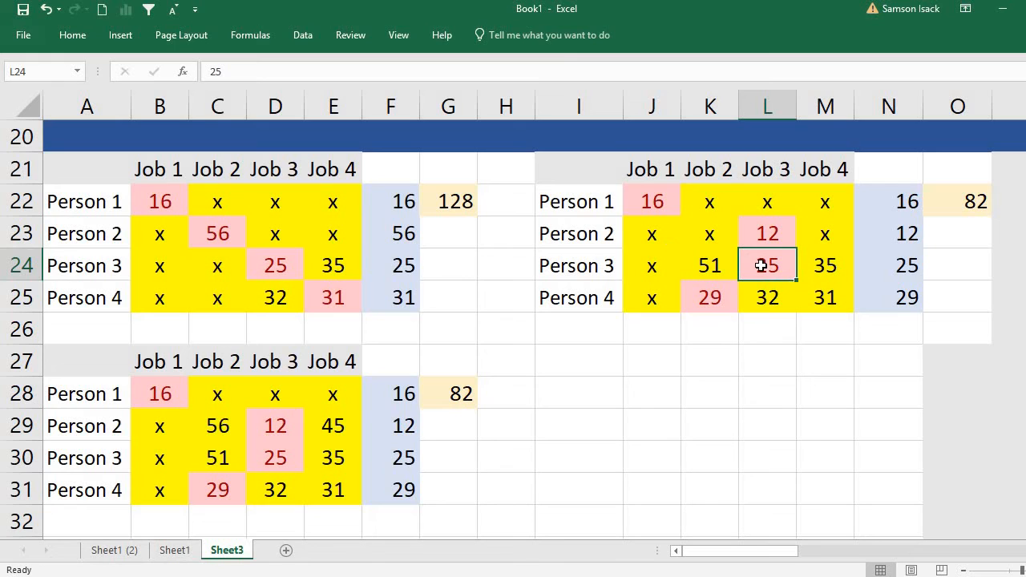
text(x)
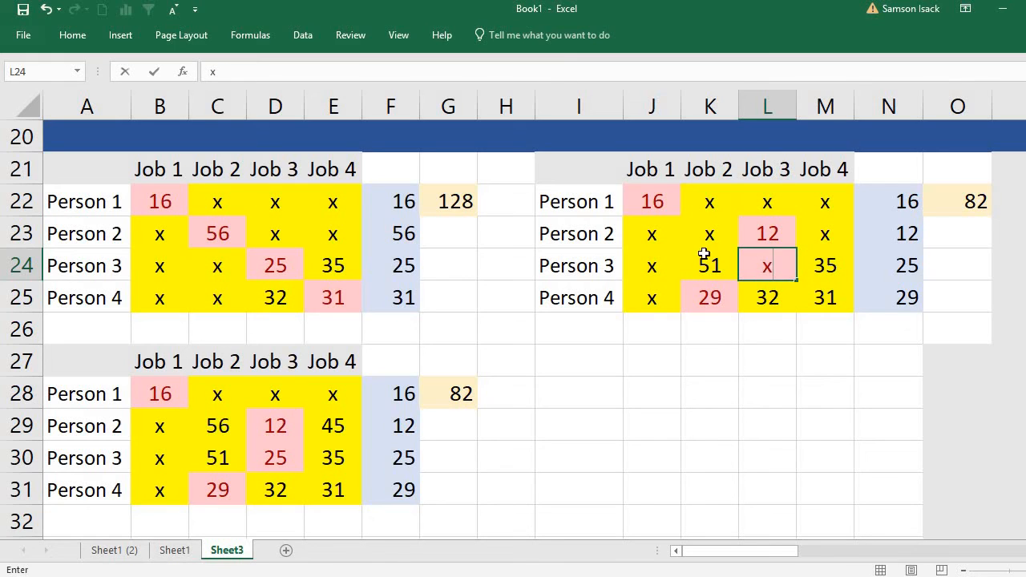
key(Return)
text(x)
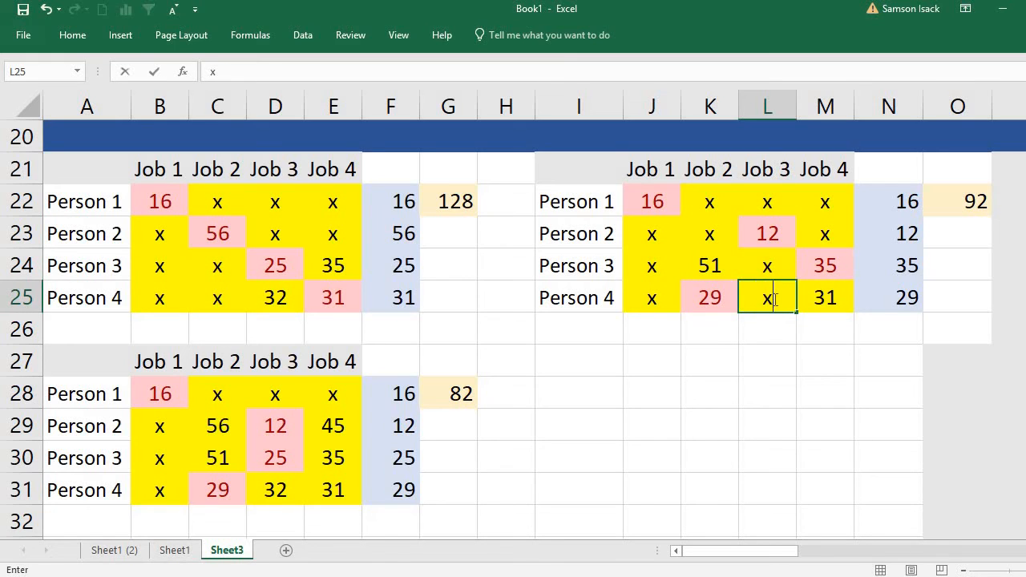
click(784, 235)
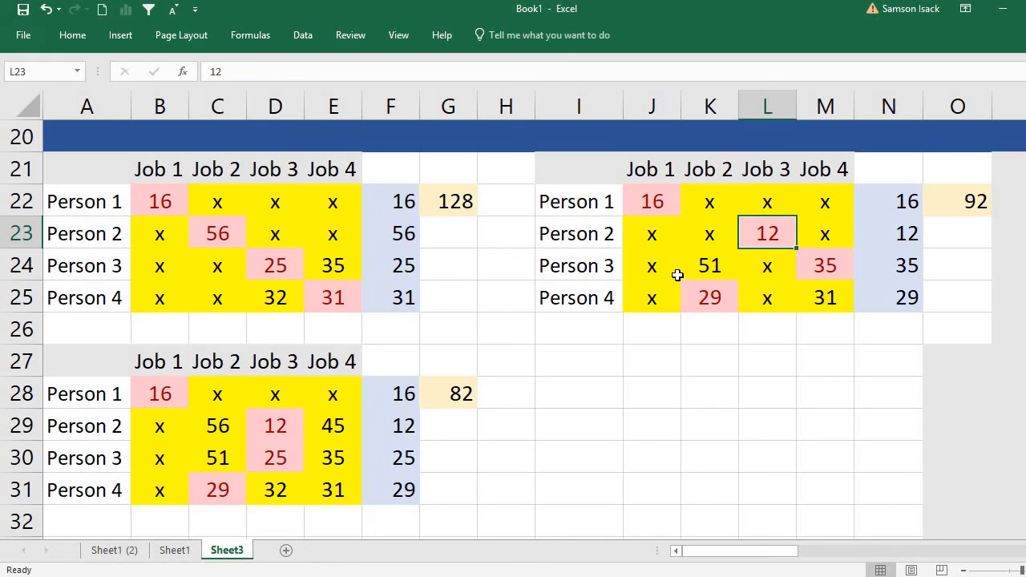
click(980, 206)
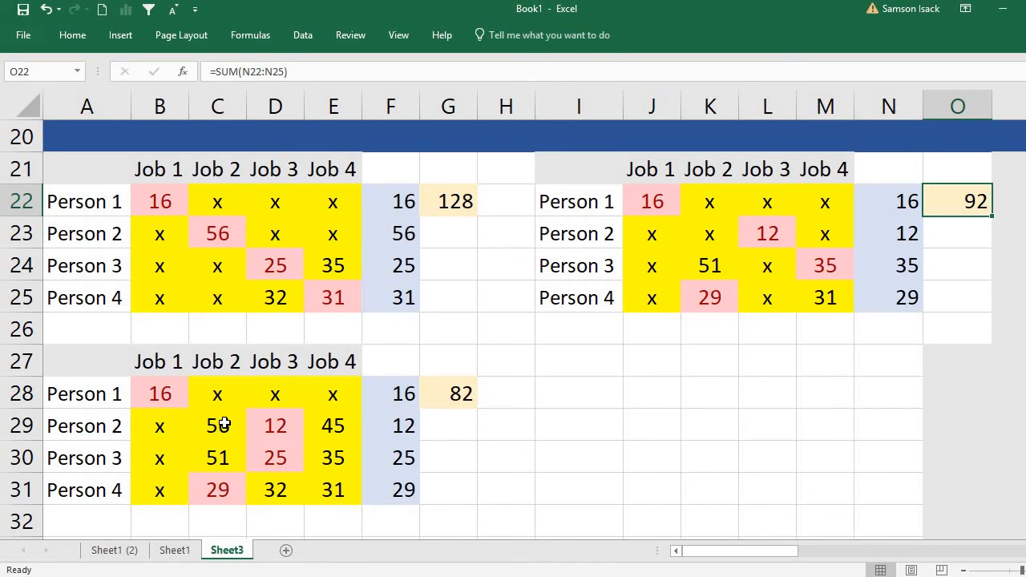
Assign Person 2 to Job 4 in the table copy at A27 by entering x in C29 and D29.
click(337, 425)
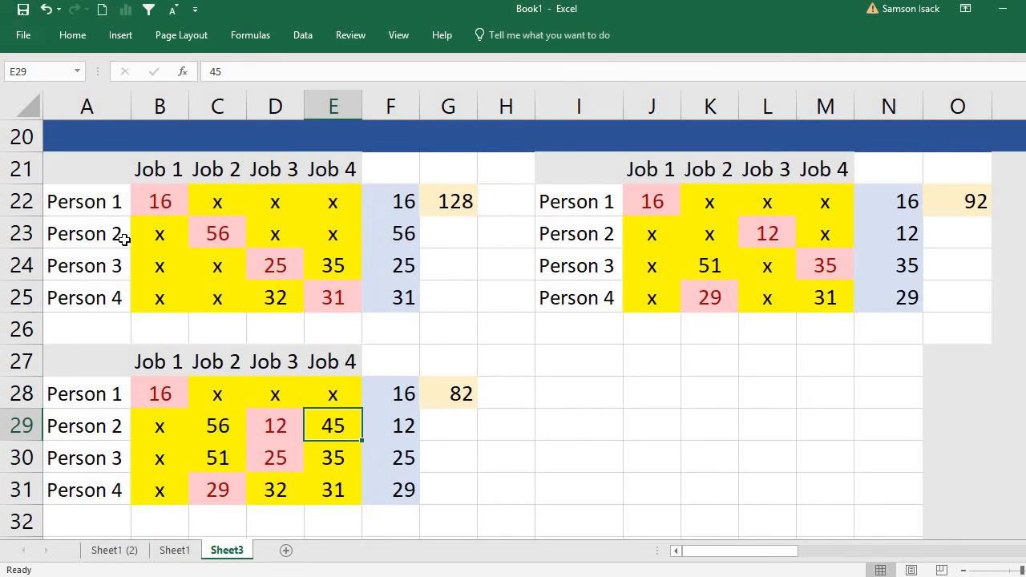
click(220, 426)
text(x)
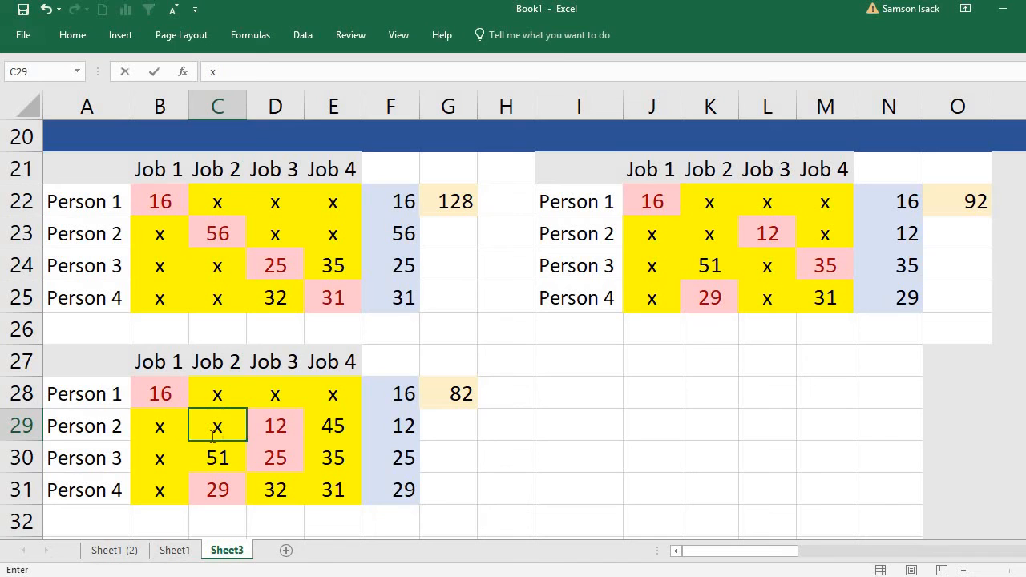
click(291, 426)
text(x)
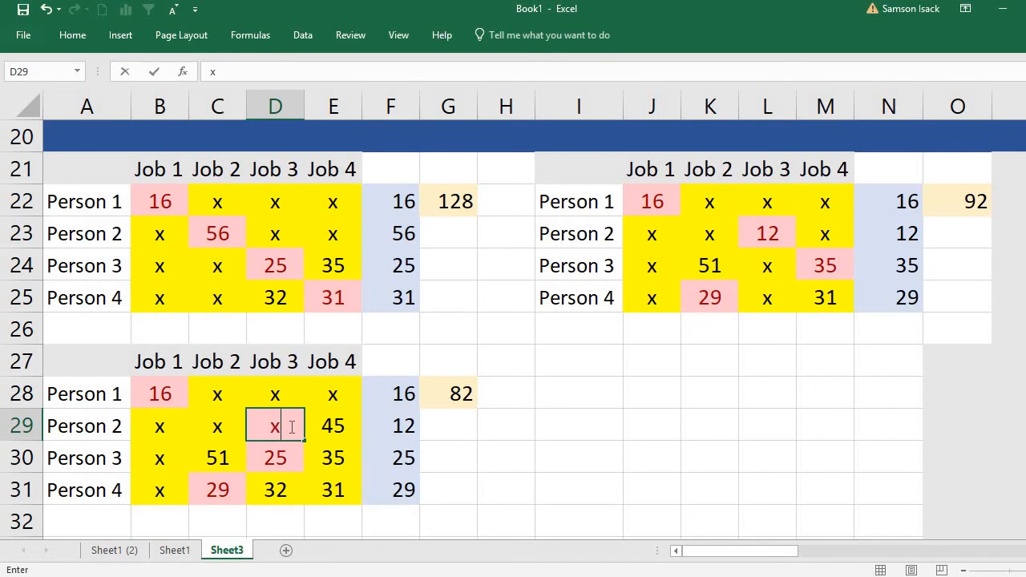
Rule out Job 4 for Persons 3 and 4 in the table at A27 by entering x in E30 and E31.
click(281, 461)
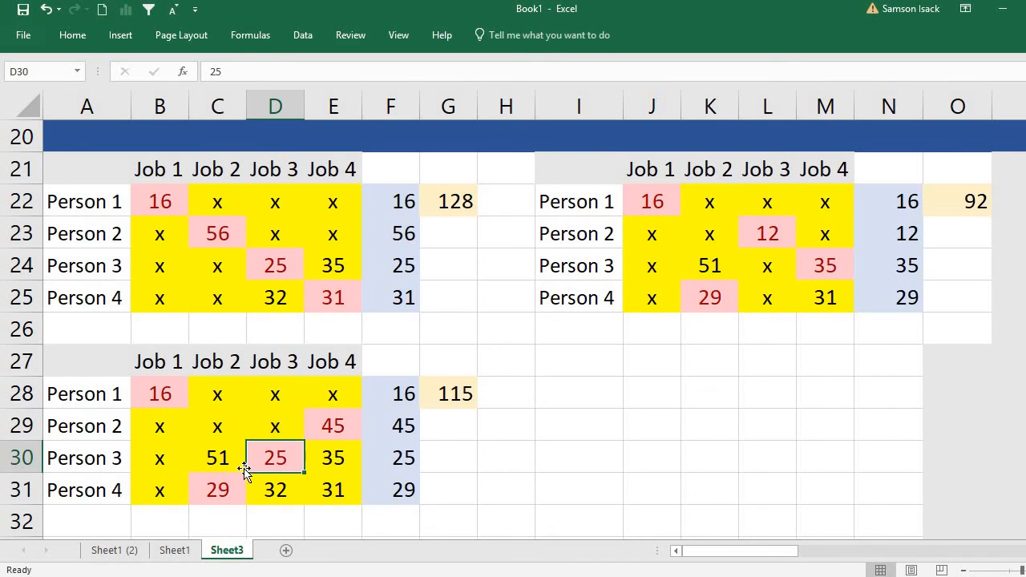
click(342, 456)
text(x)
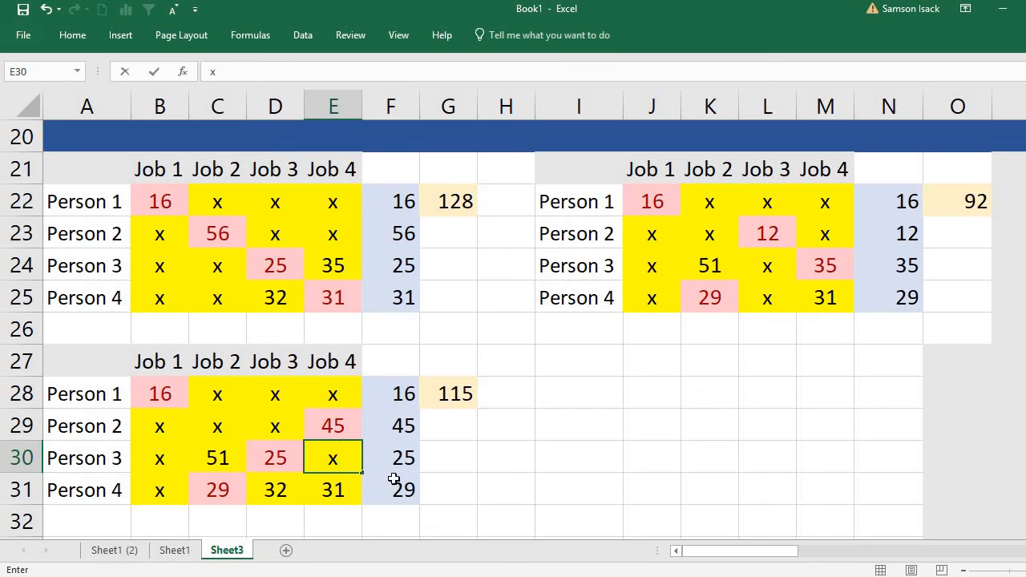
click(332, 487)
text(x)
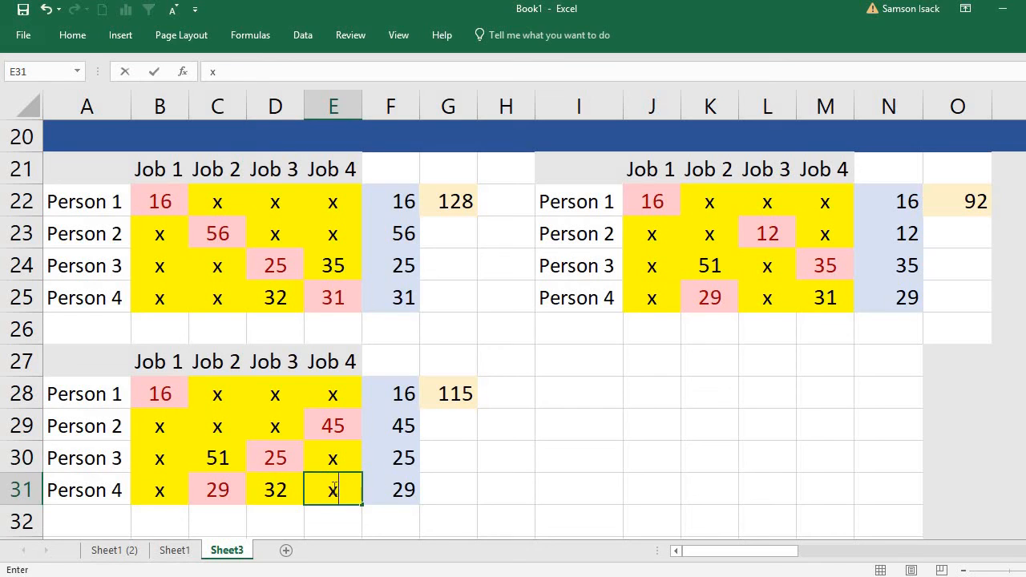
click(408, 459)
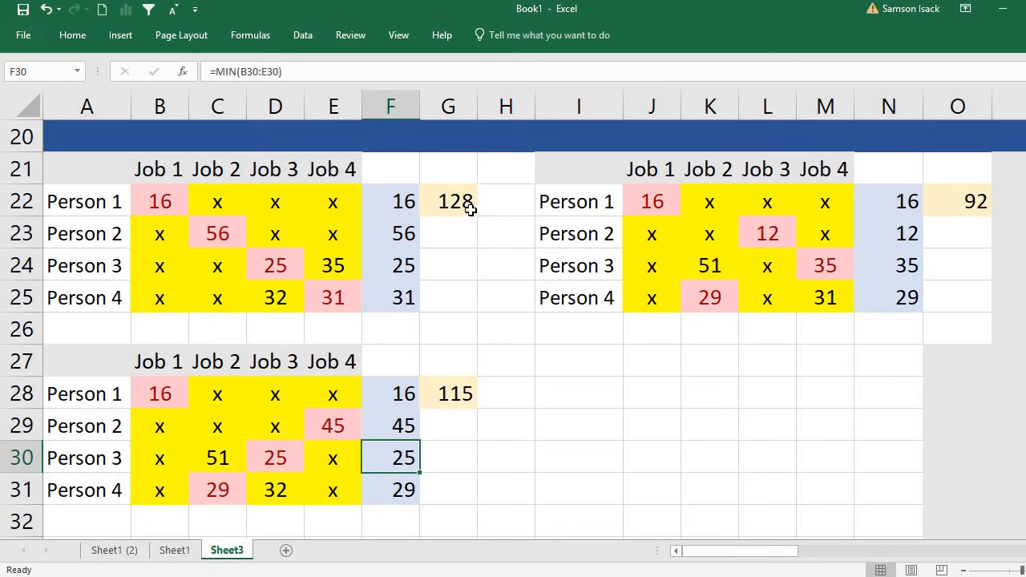
Compare the lower bounds of the three Person 2 branches in G22, O22 and G28 to find the smallest.
click(468, 206)
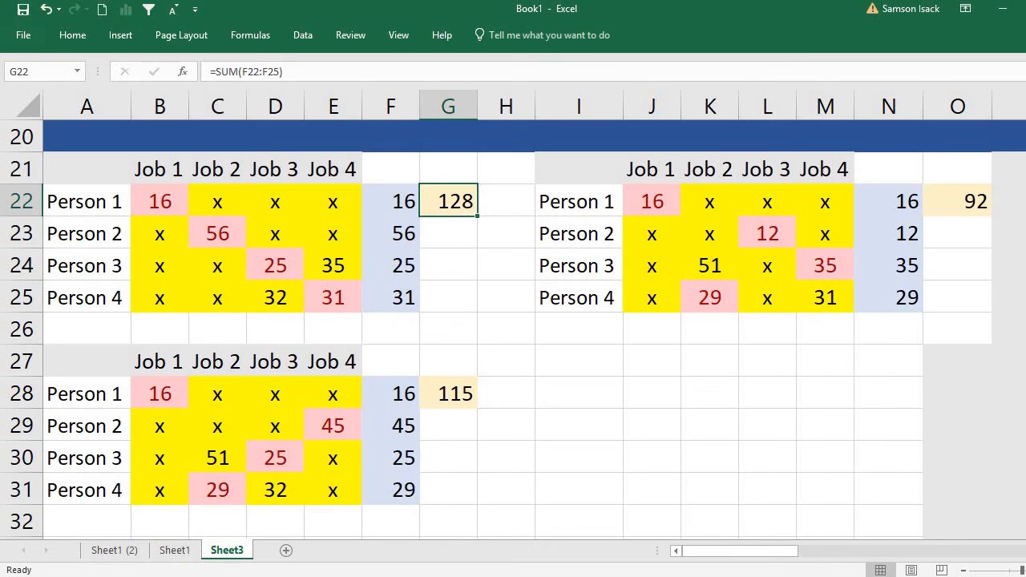
click(976, 203)
click(448, 394)
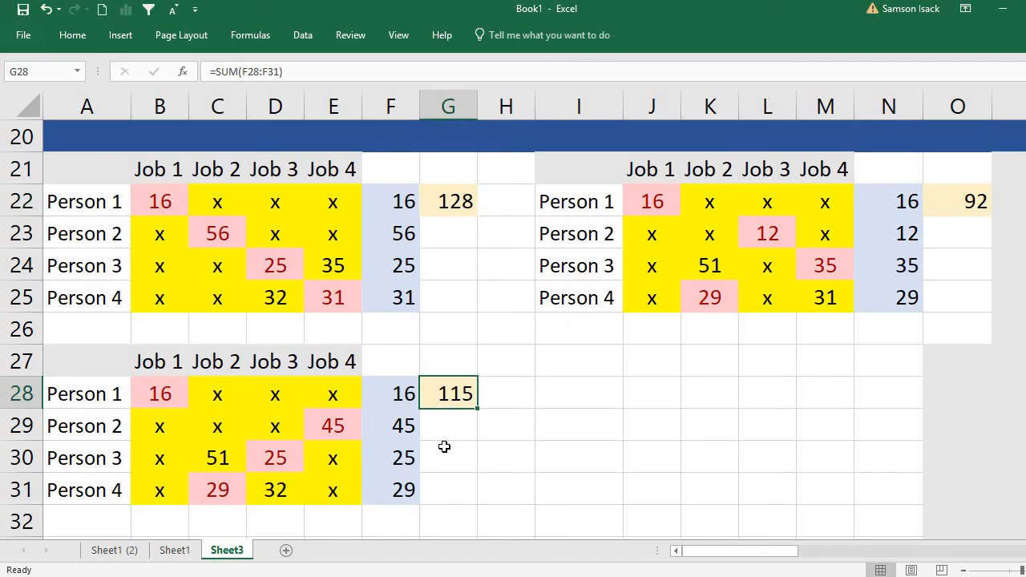
drag(580, 168, 937, 313)
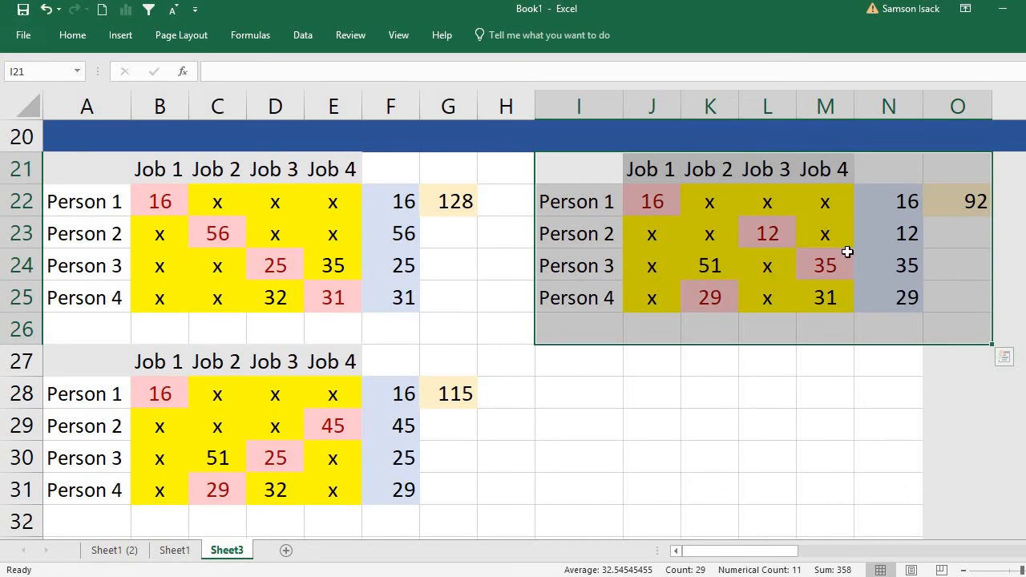
right_click(770, 231)
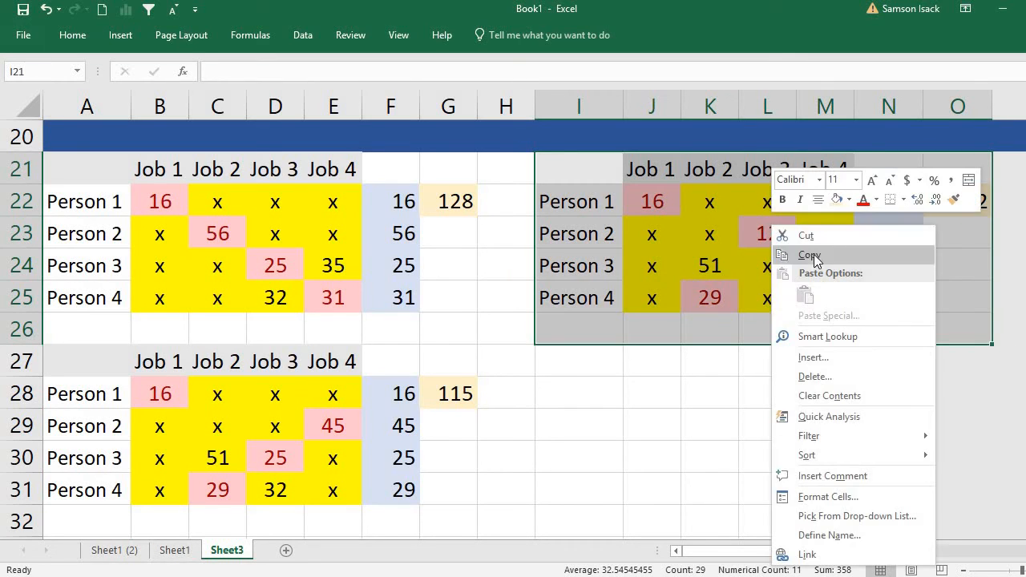
click(811, 255)
Fill the whole of row 32 with the standard blue colour as a divider below the Person 2 branch tables.
scroll(32, 461, down, 1)
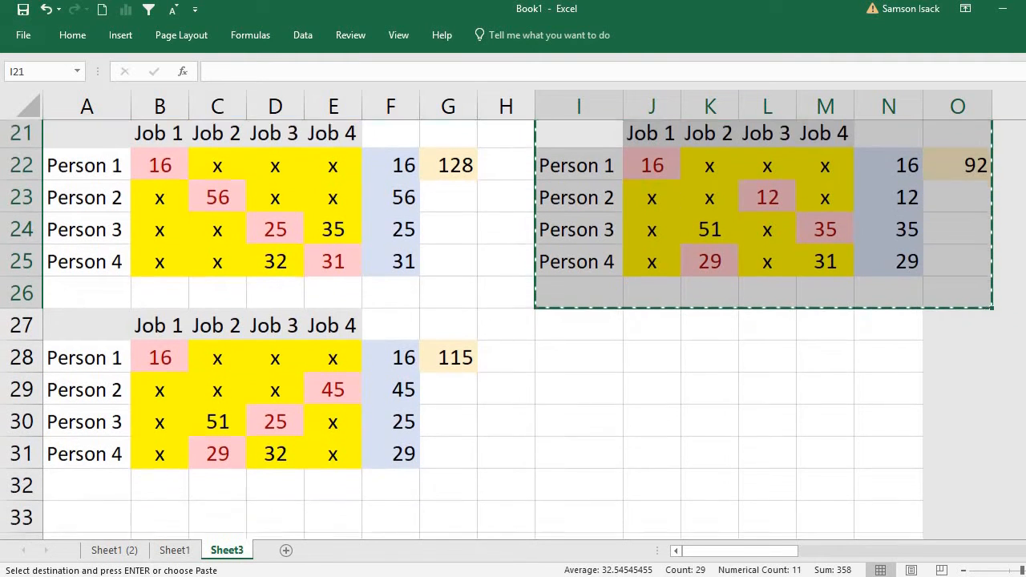
click(24, 457)
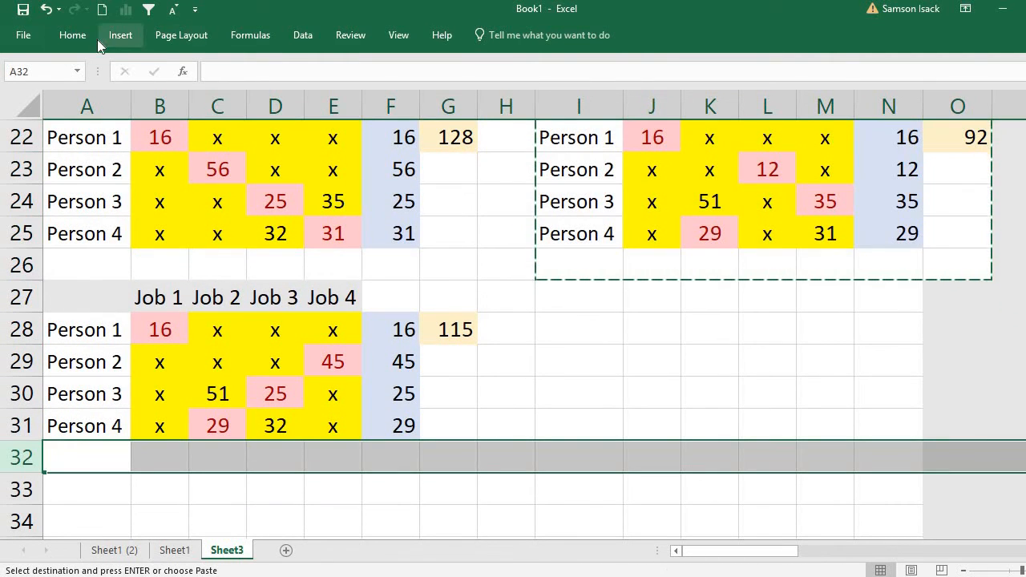
click(73, 35)
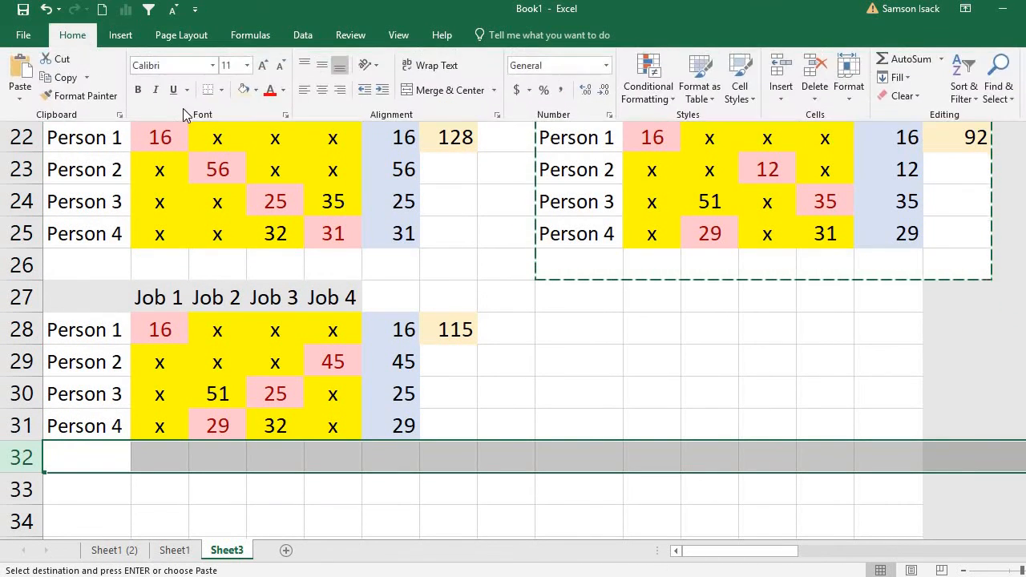
click(256, 90)
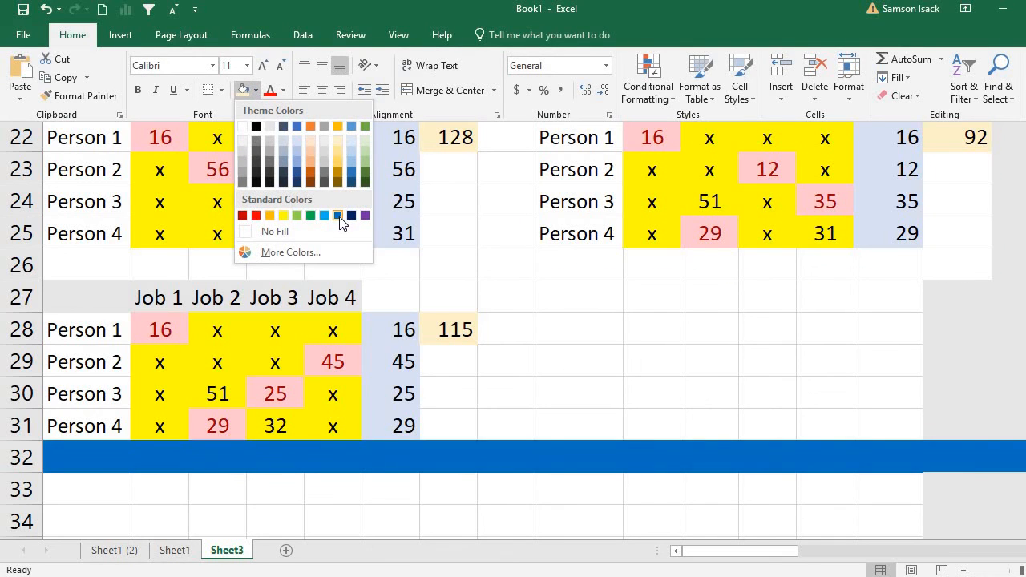
click(339, 216)
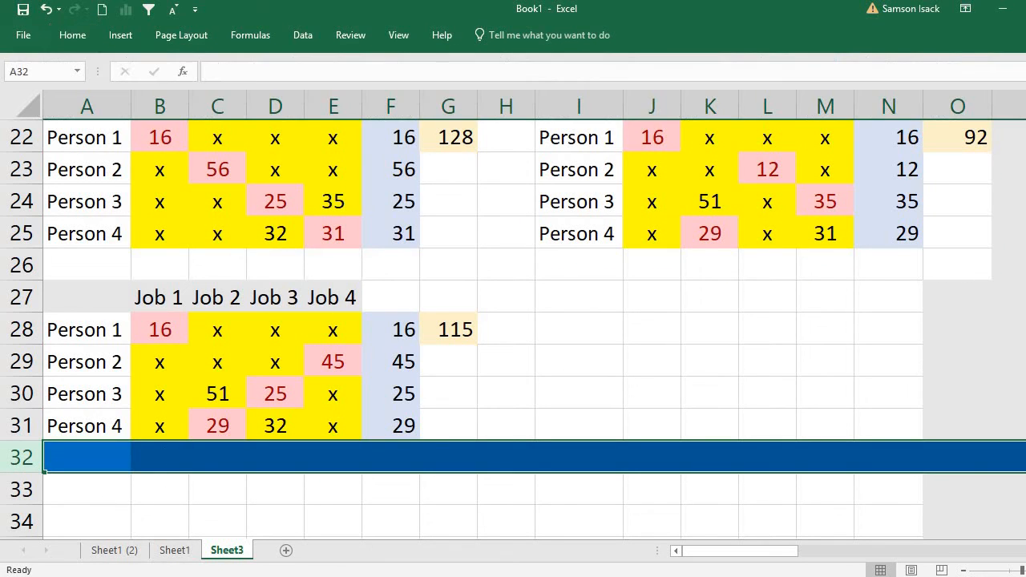
Copy the Person 2–Job 3 branch table in I21:O25 and paste it at A33, below the new blue divider row.
scroll(513, 329, down, 1)
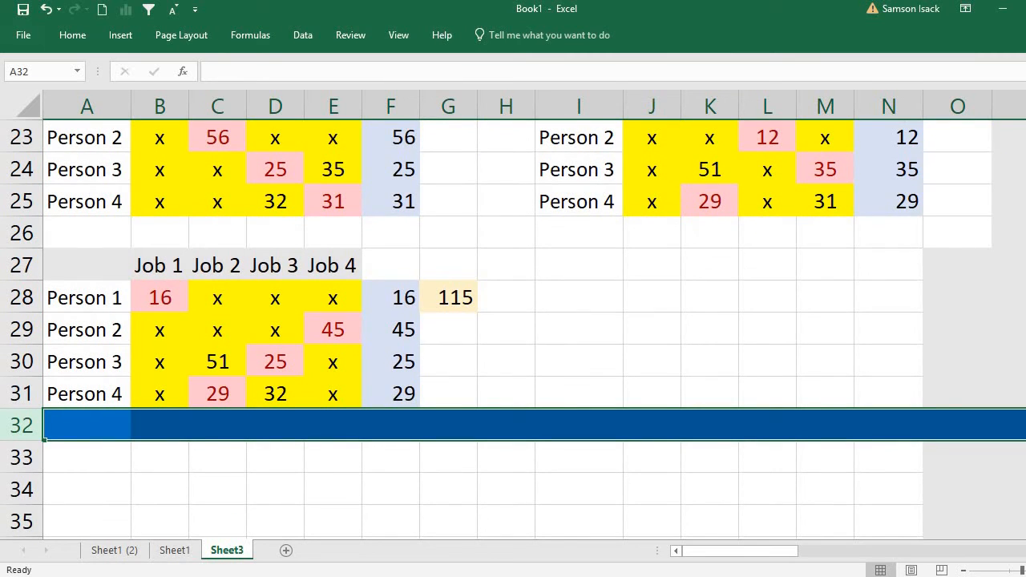
scroll(579, 169, up, 3)
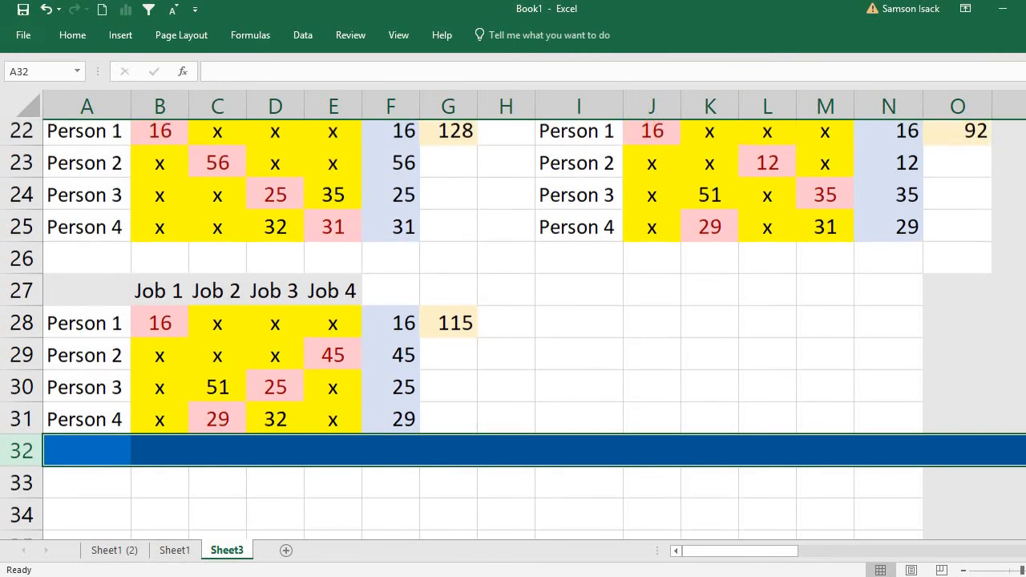
drag(579, 168, 894, 294)
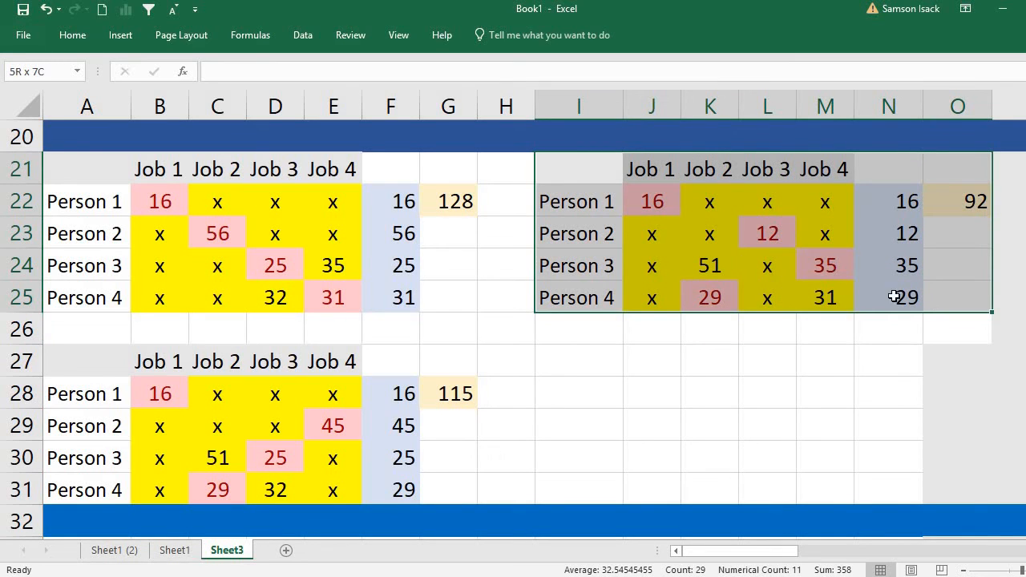
right_click(739, 235)
click(777, 267)
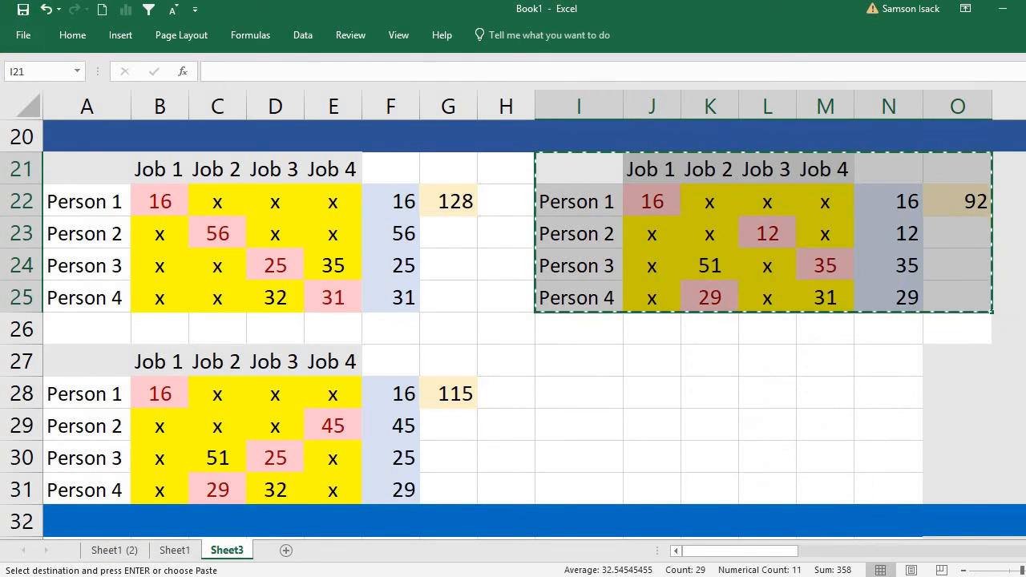
scroll(150, 388, down, 3)
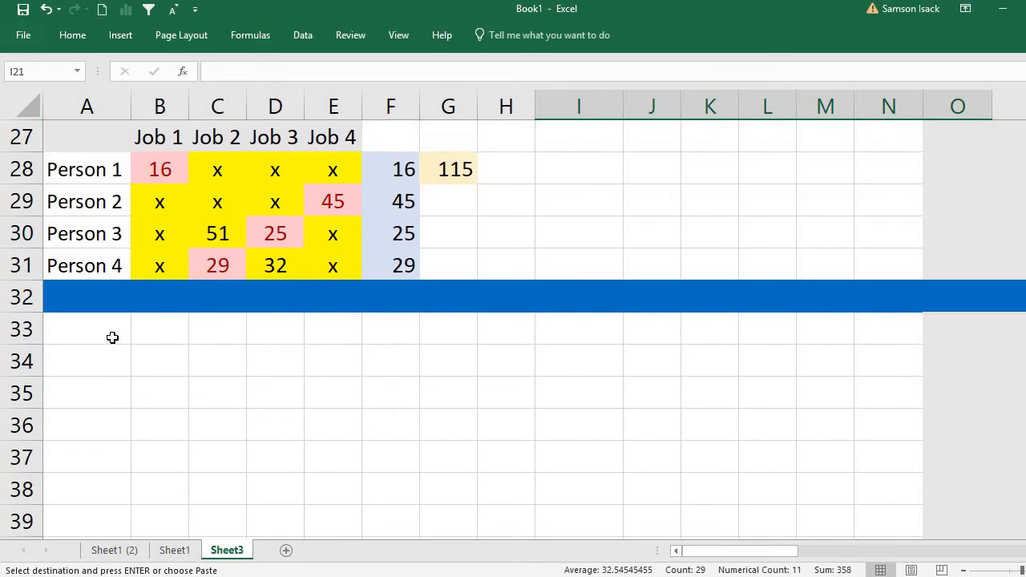
right_click(112, 338)
click(110, 72)
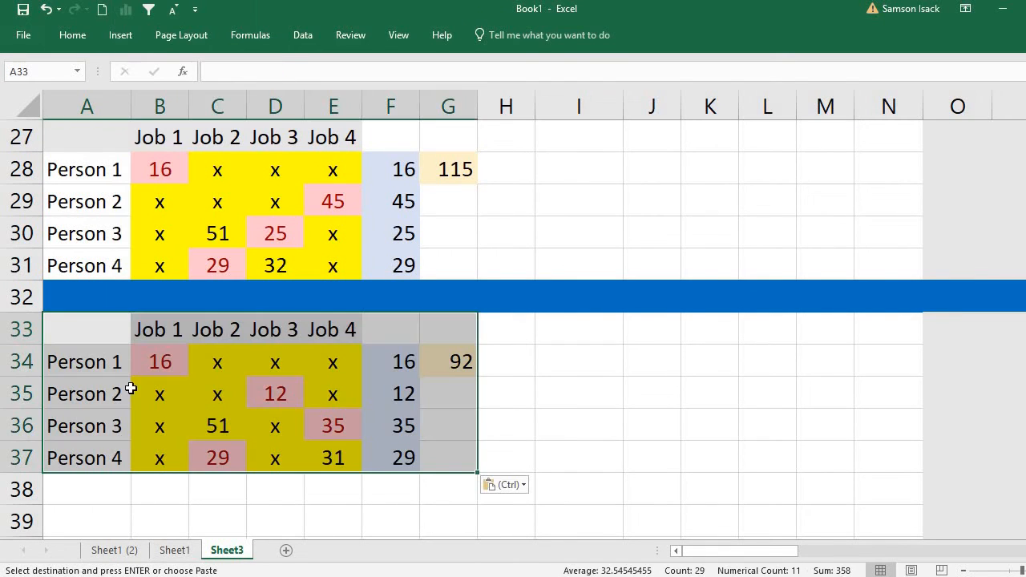
Paste a second copy of the Person 2–Job 3 branch table at I33, beside the table at A33.
click(123, 362)
click(282, 392)
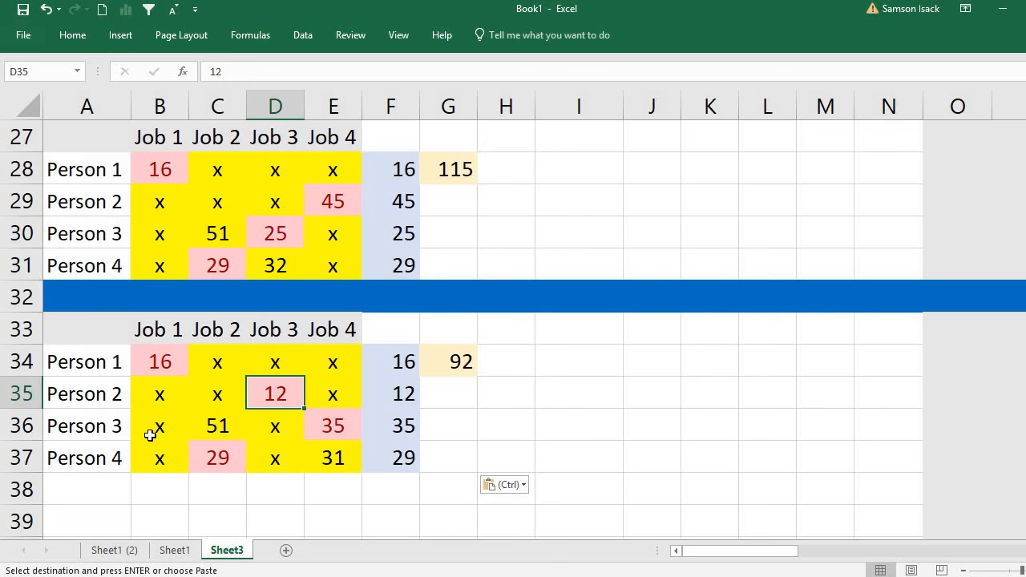
click(96, 425)
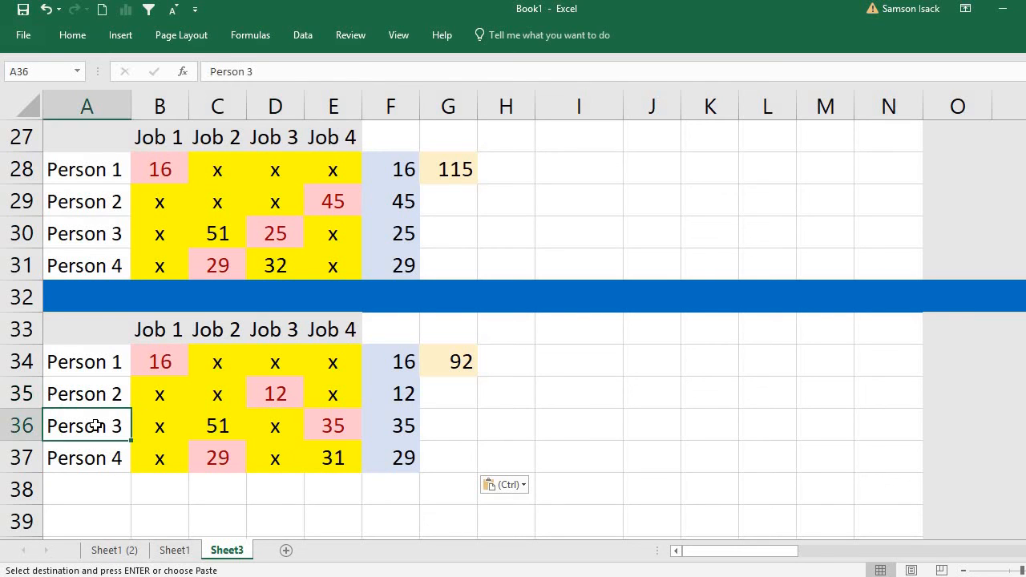
click(222, 426)
click(335, 426)
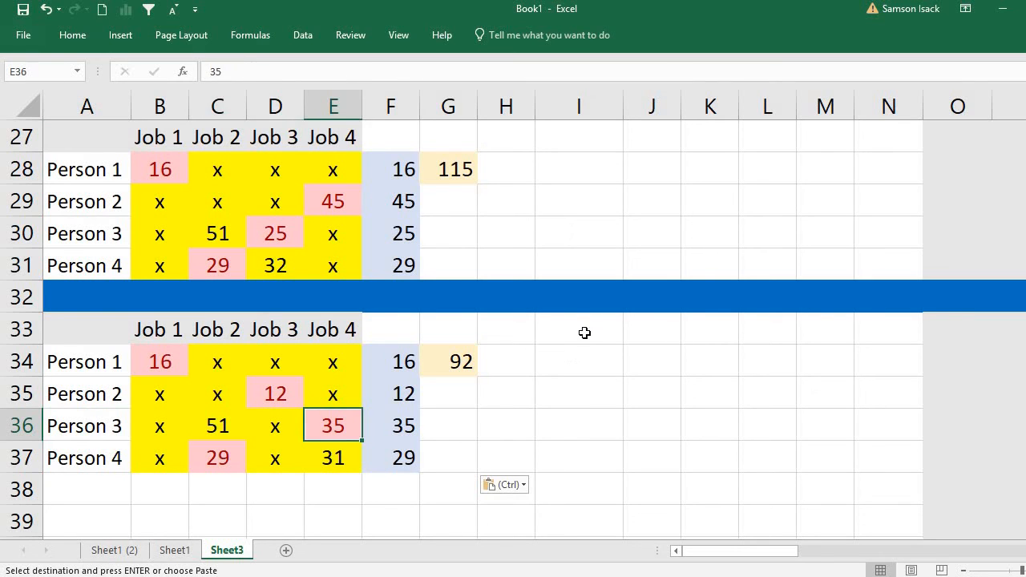
right_click(591, 336)
click(606, 301)
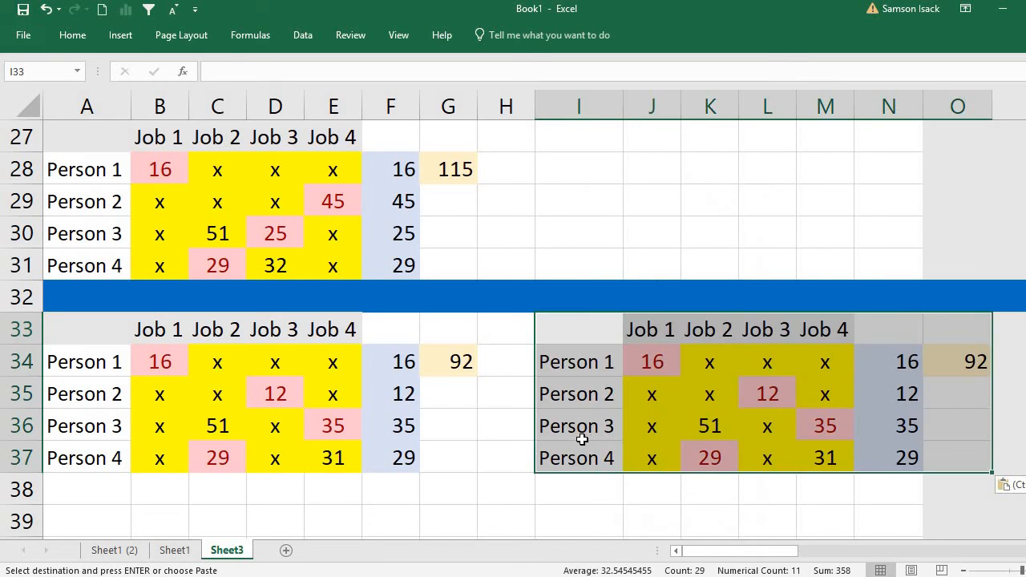
In the table at A33, rule out Job 4 for Person 3 and Job 2 for Person 4 by entering x in E36 and C37.
click(567, 439)
click(224, 428)
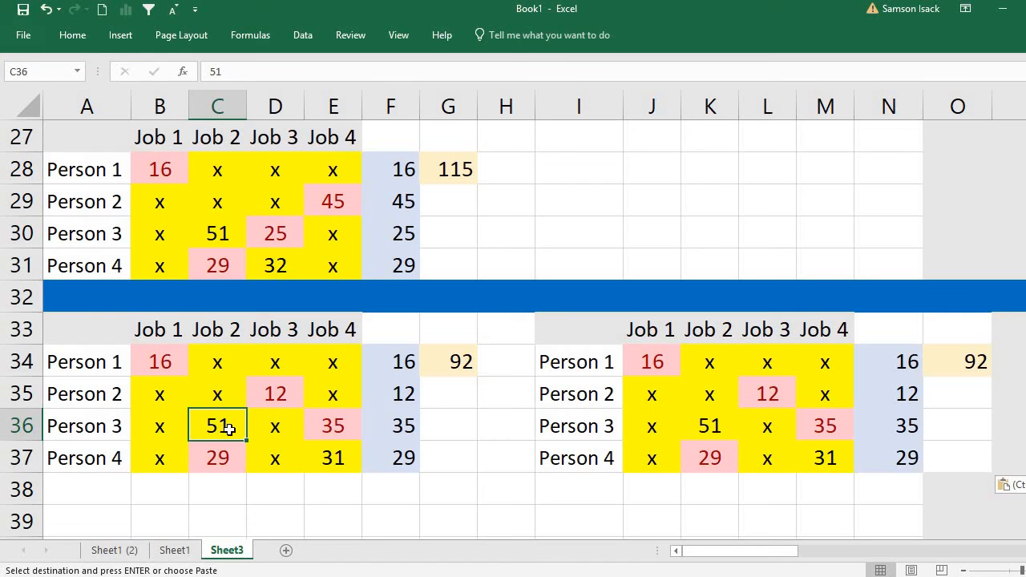
click(326, 426)
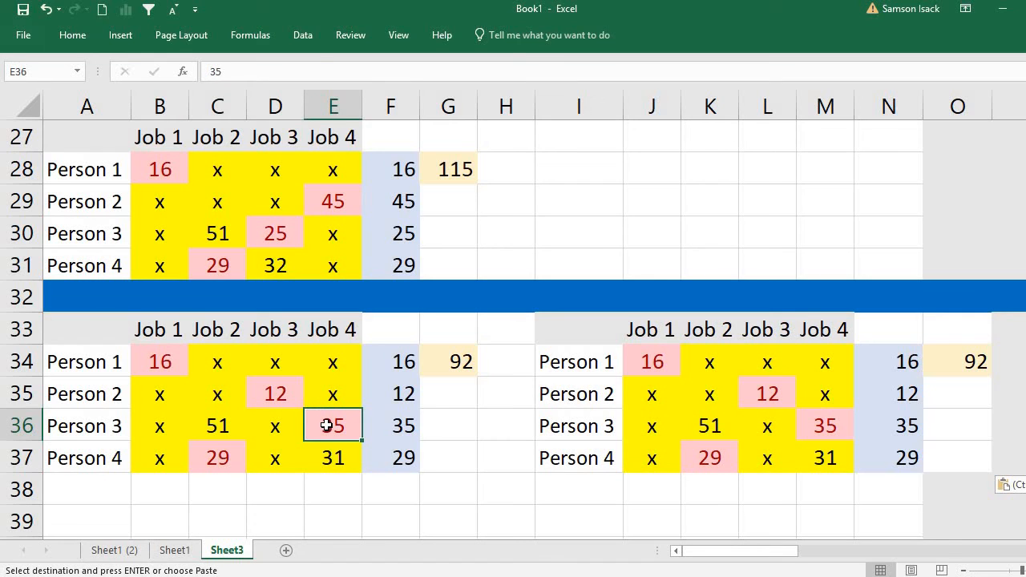
text(x)
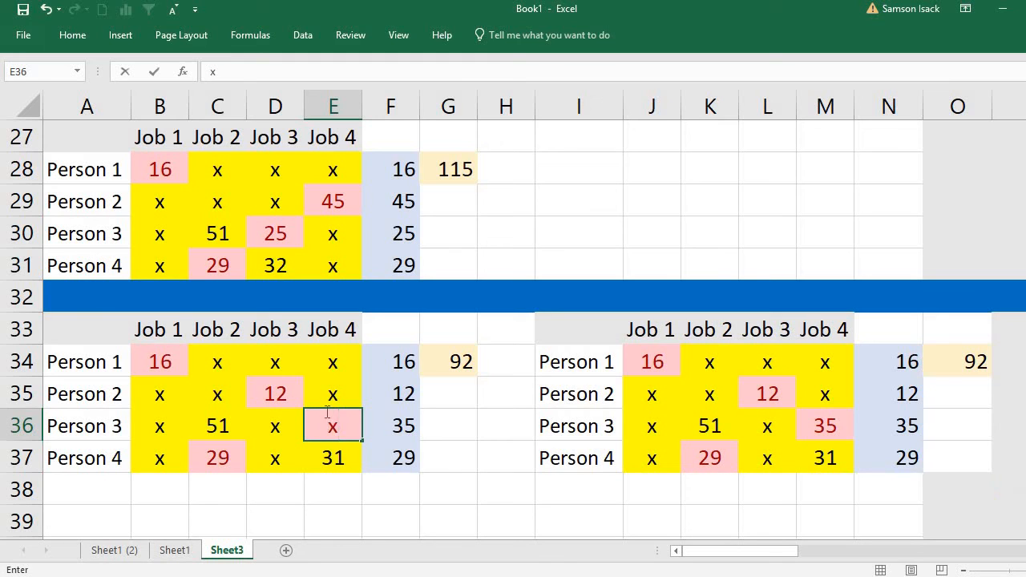
click(76, 429)
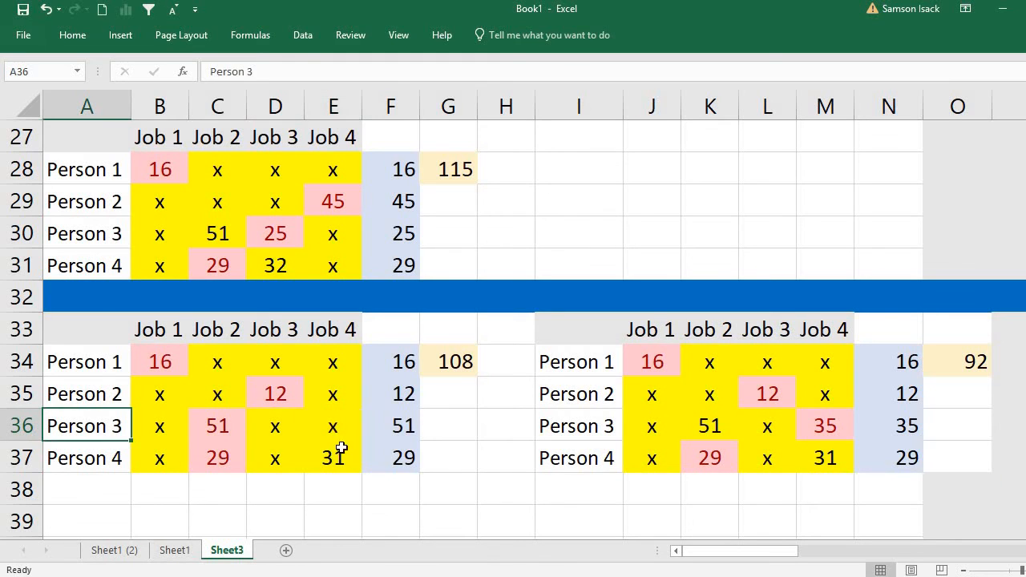
click(337, 425)
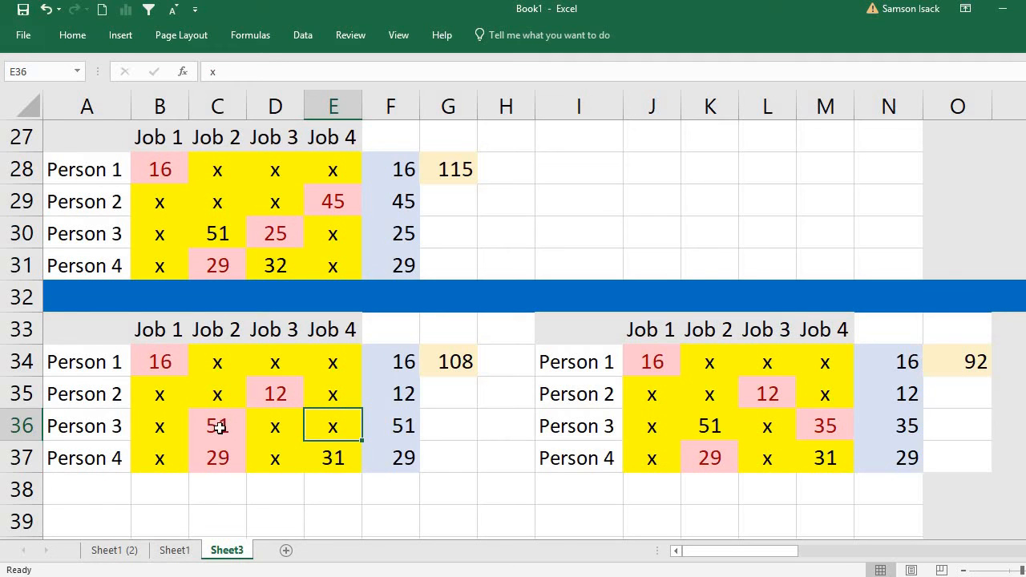
click(218, 457)
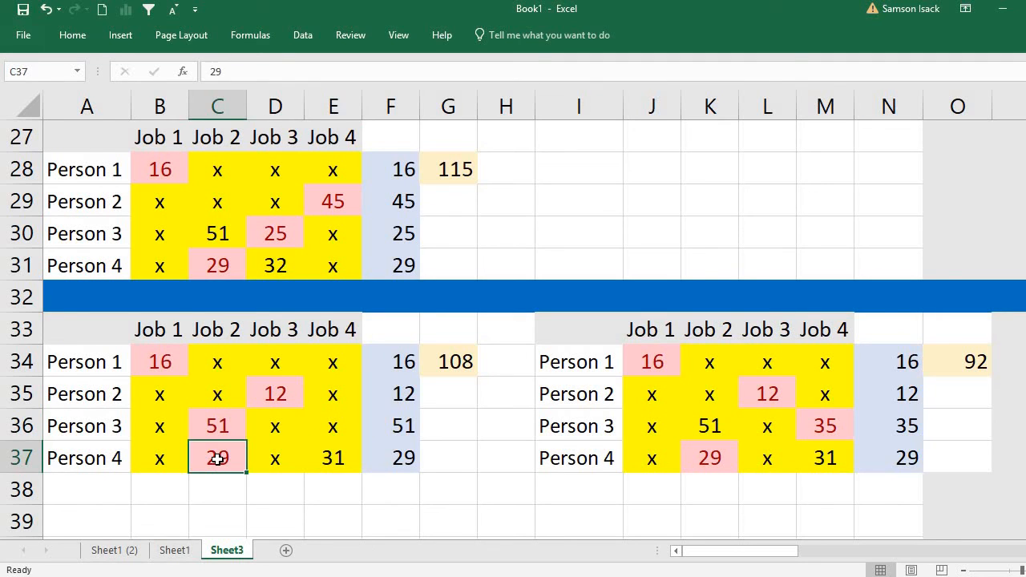
text(x)
key(Return)
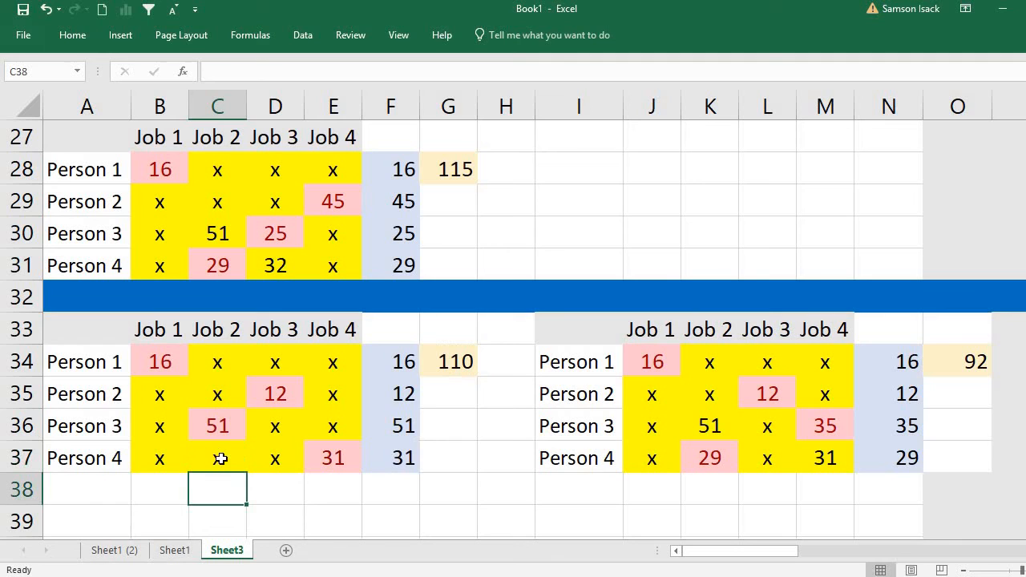
click(229, 428)
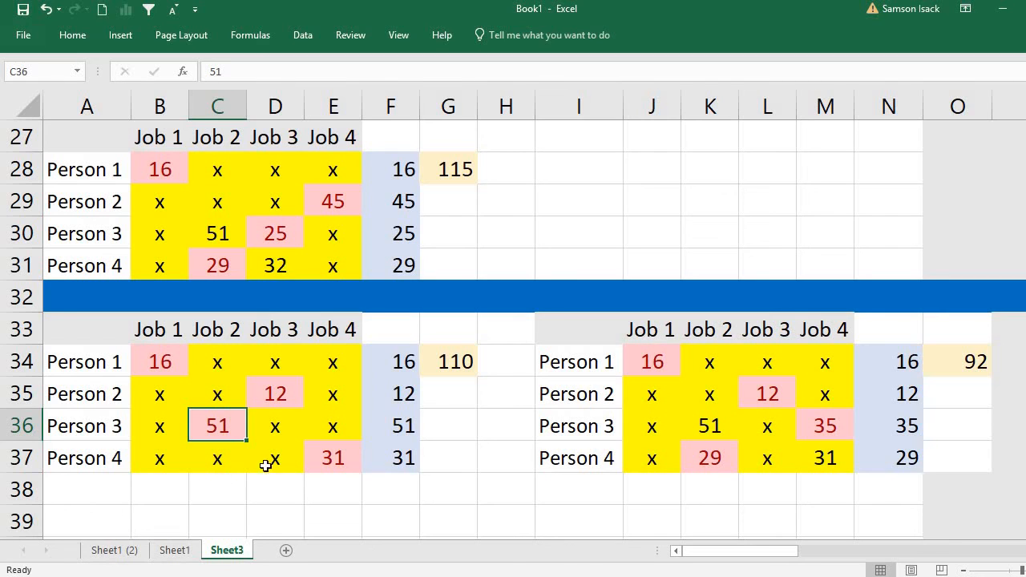
click(439, 365)
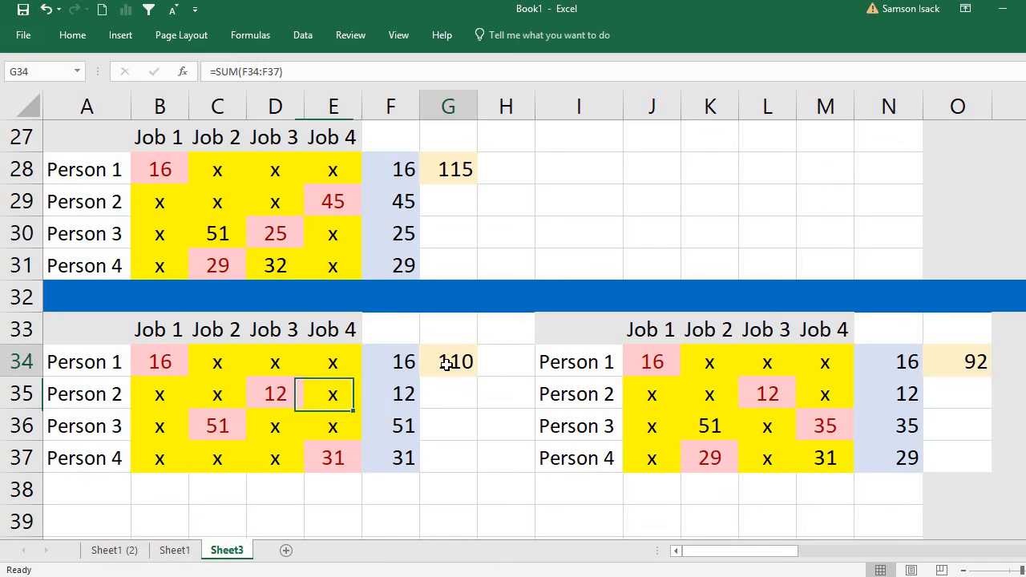
In the table at I33, rule out Job 2 for Person 3 and Job 4 for Person 4 by entering x in K36 and M37.
click(676, 361)
click(721, 431)
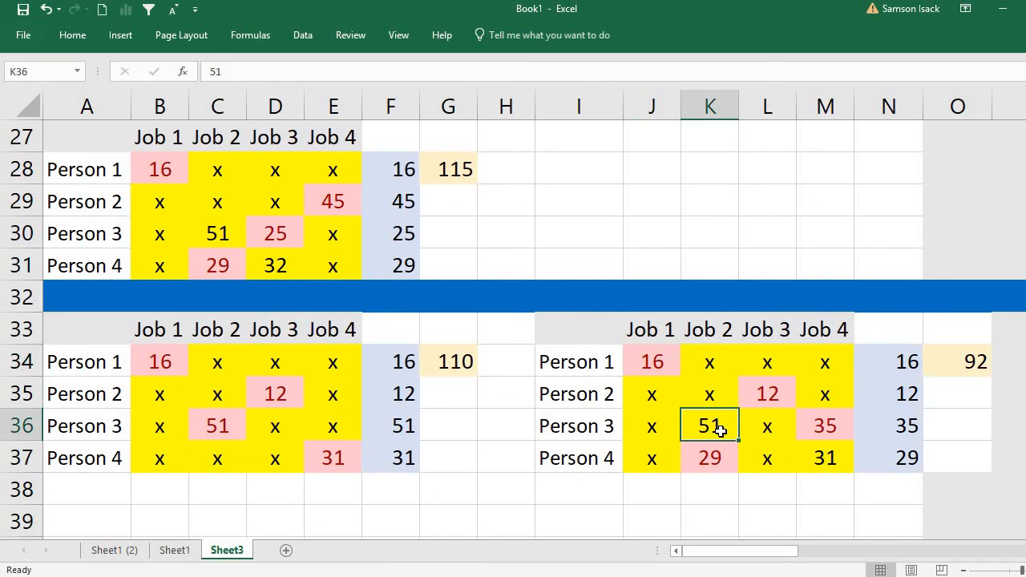
text(x)
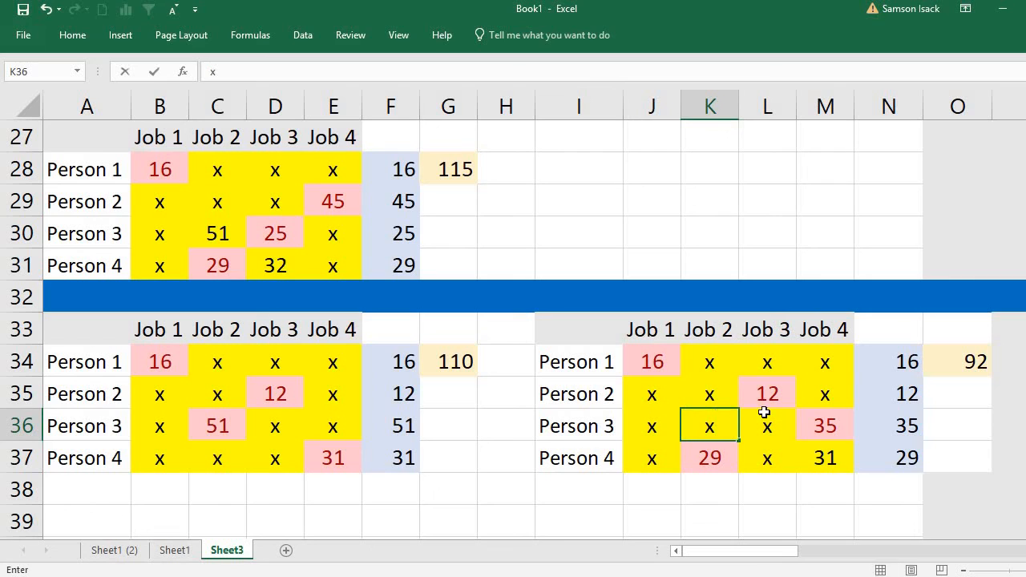
click(824, 434)
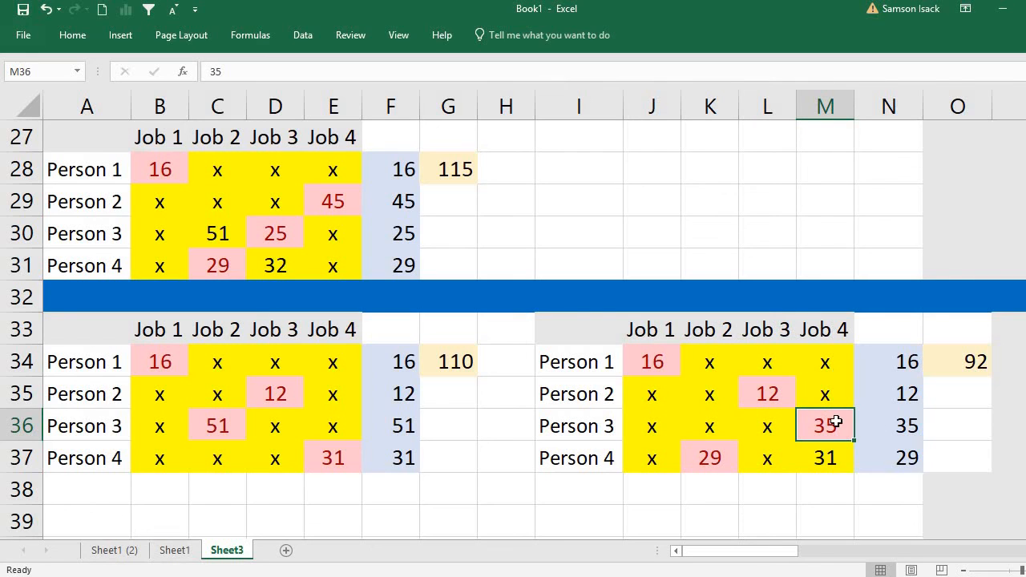
click(826, 463)
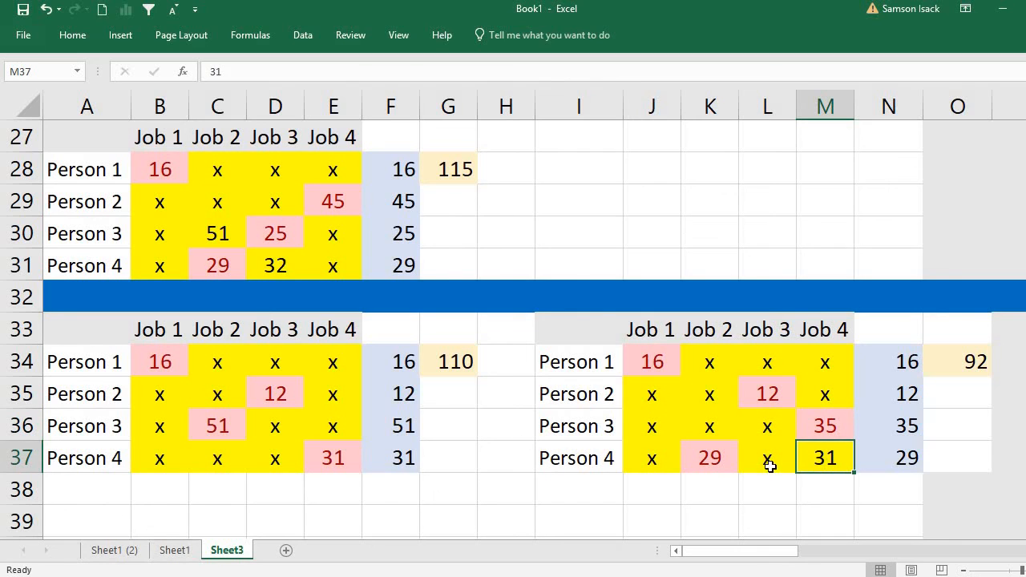
text(x)
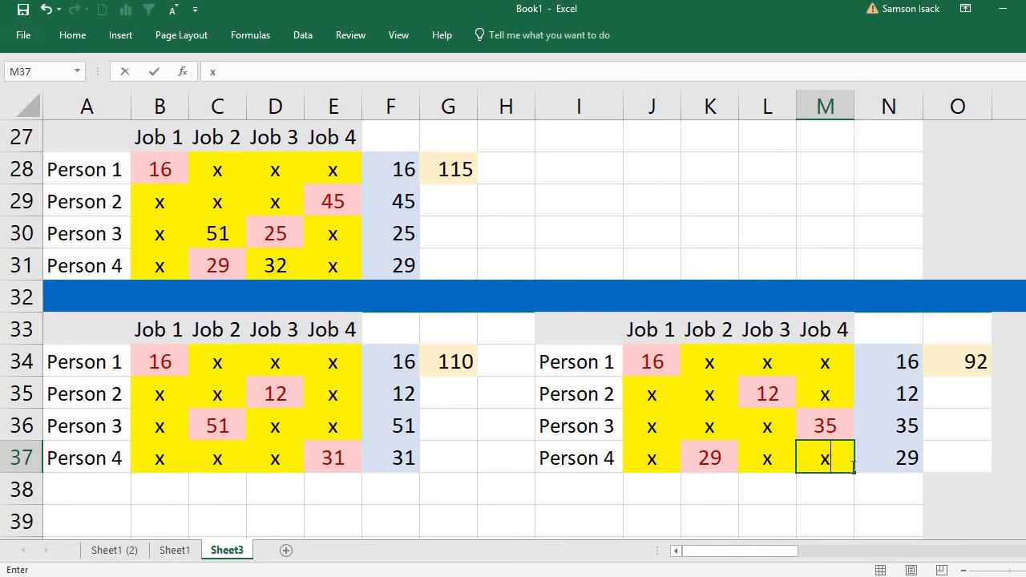
click(770, 497)
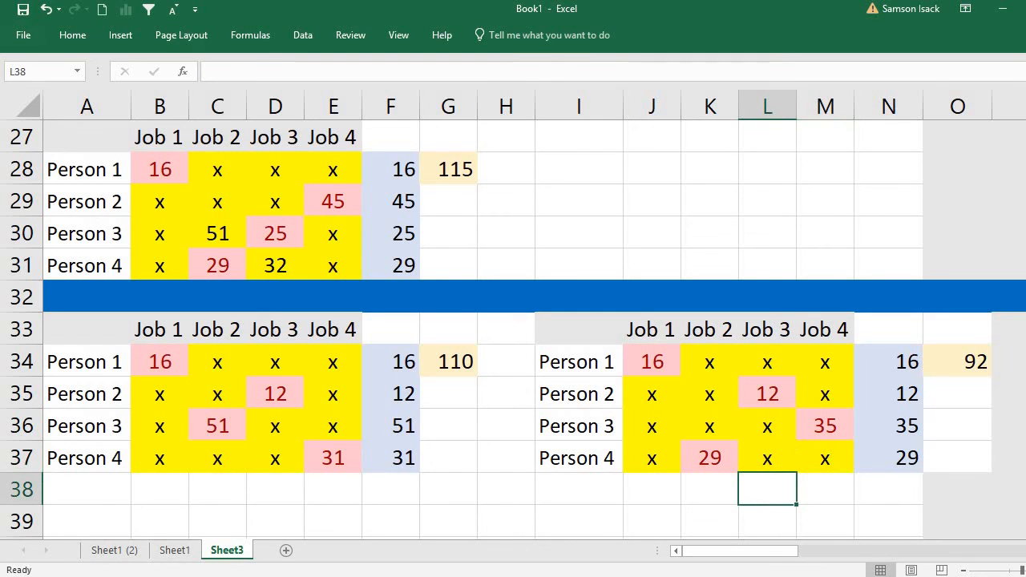
Compare the lower bounds of the two Person 3 branches in G34 and O34, and select the table with the smaller one.
scroll(481, 275, down, 1)
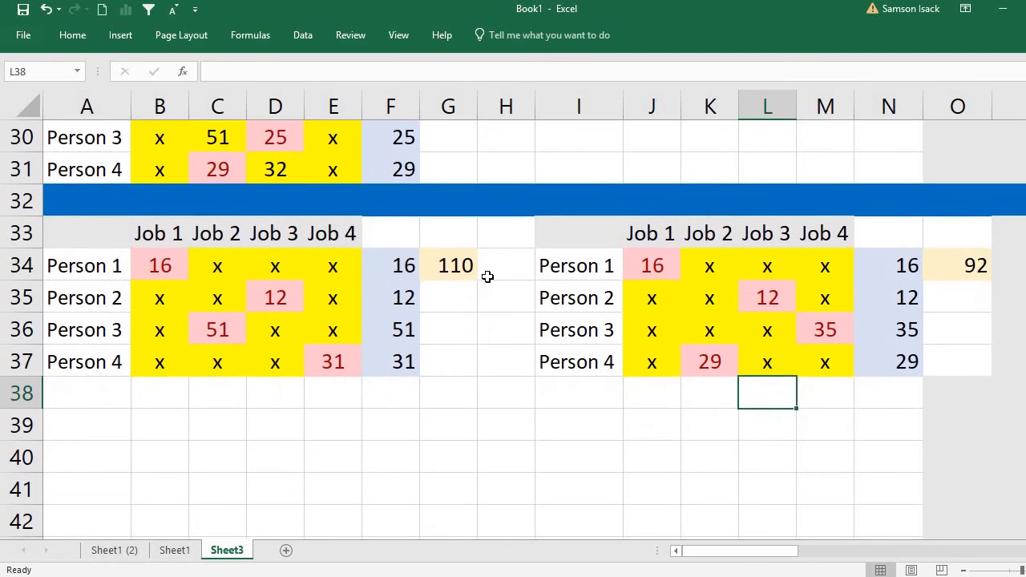
click(450, 267)
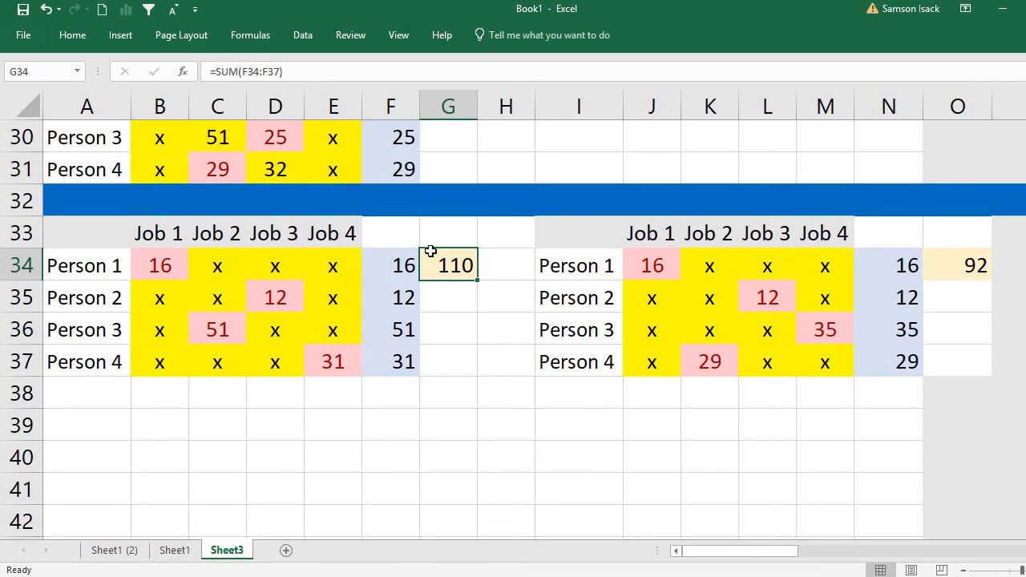
click(975, 266)
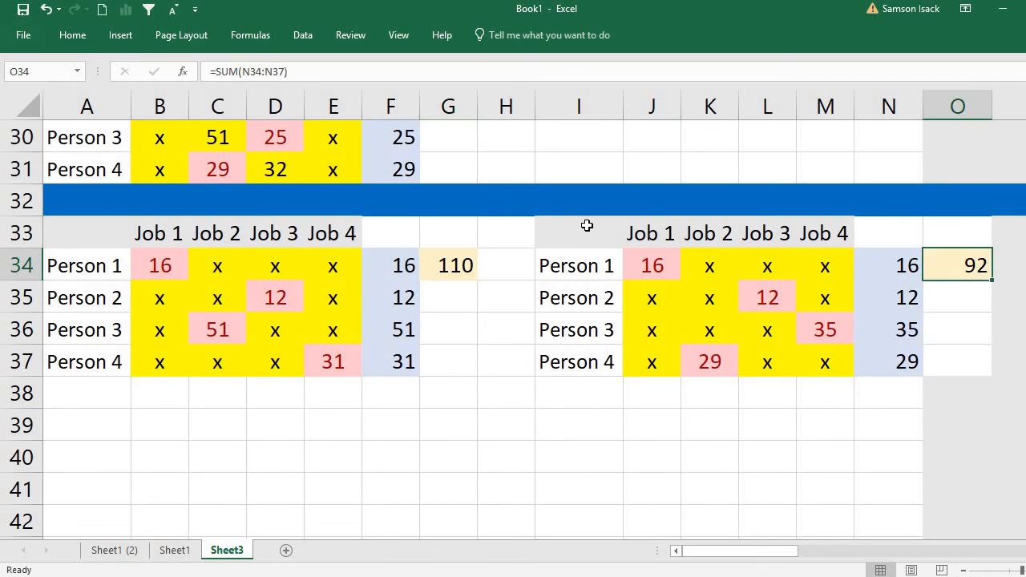
drag(595, 247, 942, 365)
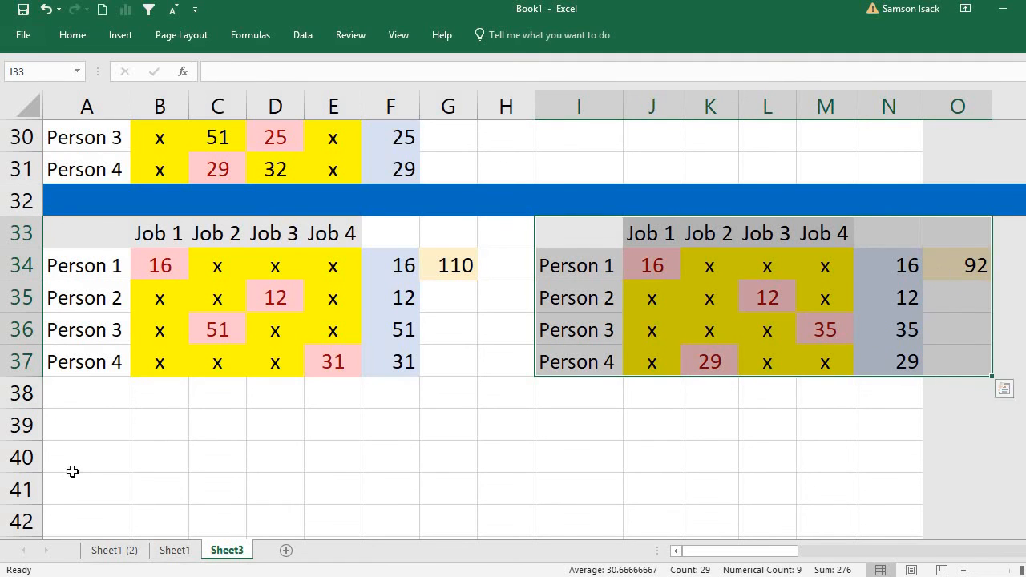
Fill the whole of row 38 with the same blue as a divider below the Person 3 branch tables.
click(22, 395)
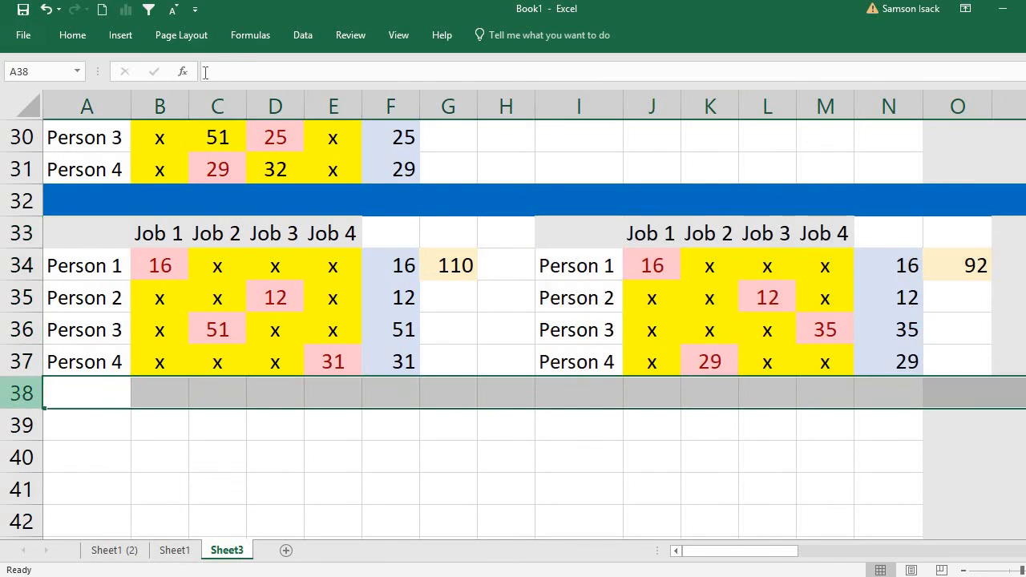
click(78, 37)
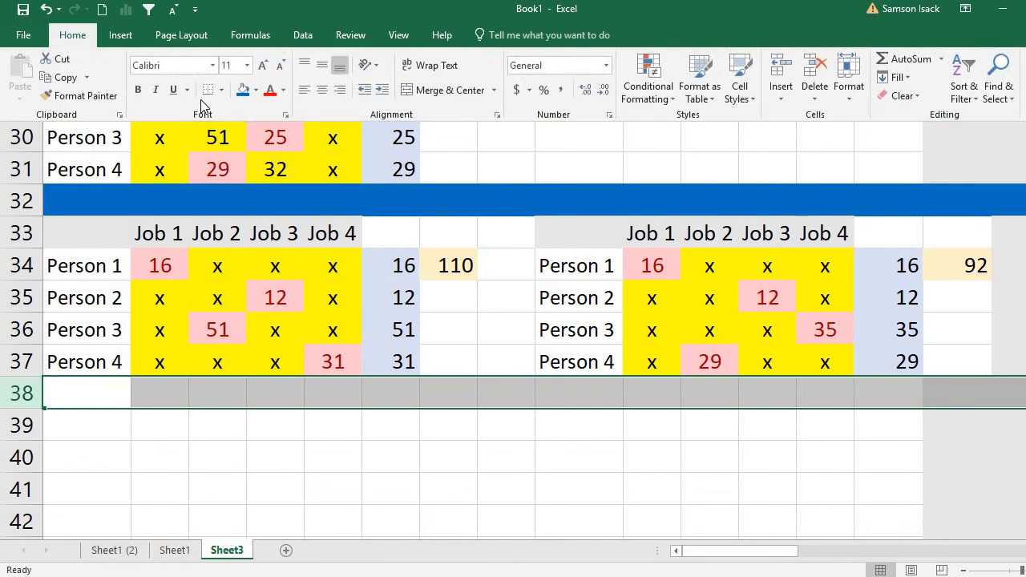
click(244, 91)
Copy the Person 3–Job 4 branch table in I33:O37 and paste it at A39, below the new blue divider row.
click(576, 230)
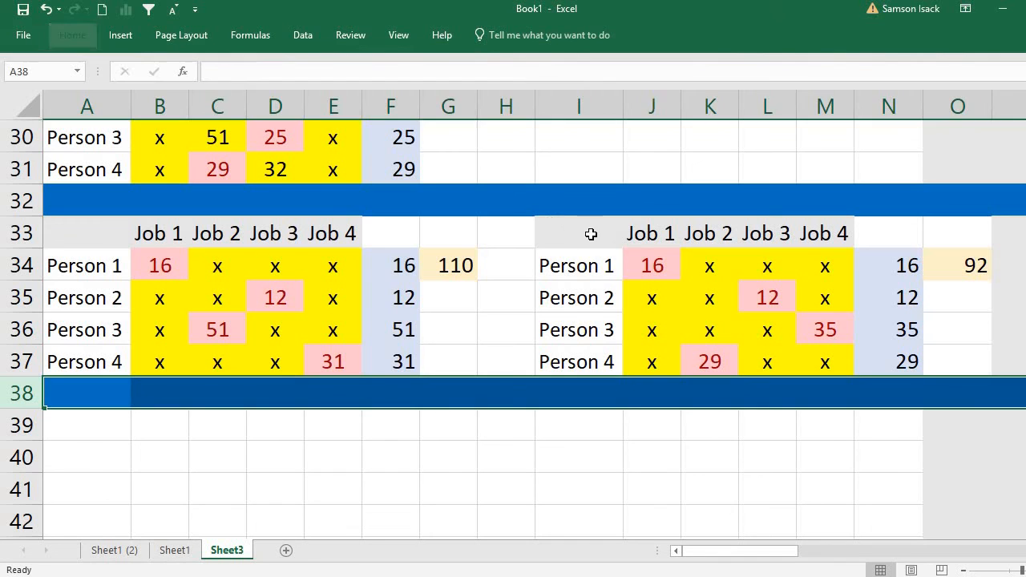
drag(591, 233, 944, 361)
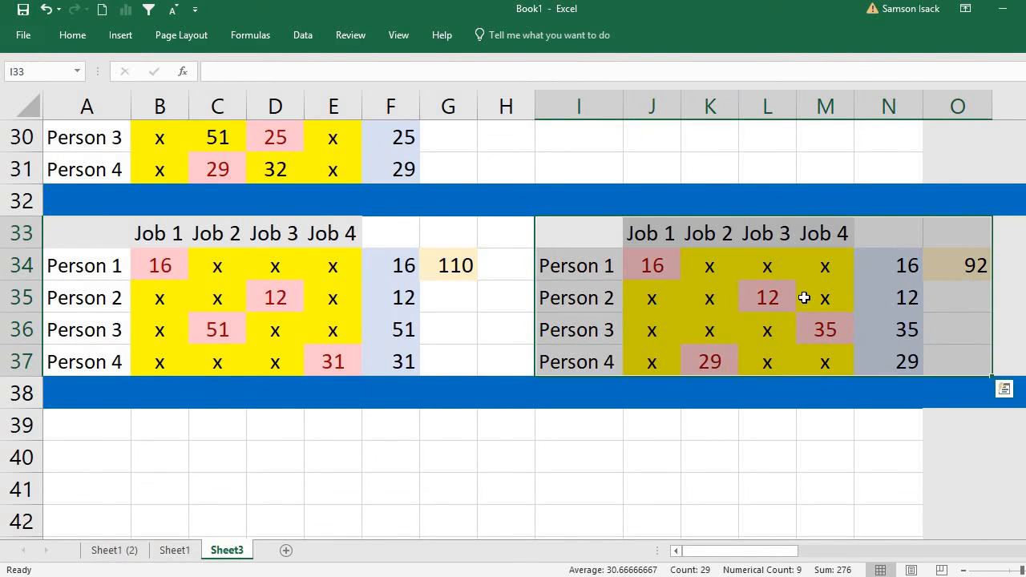
right_click(805, 293)
click(838, 268)
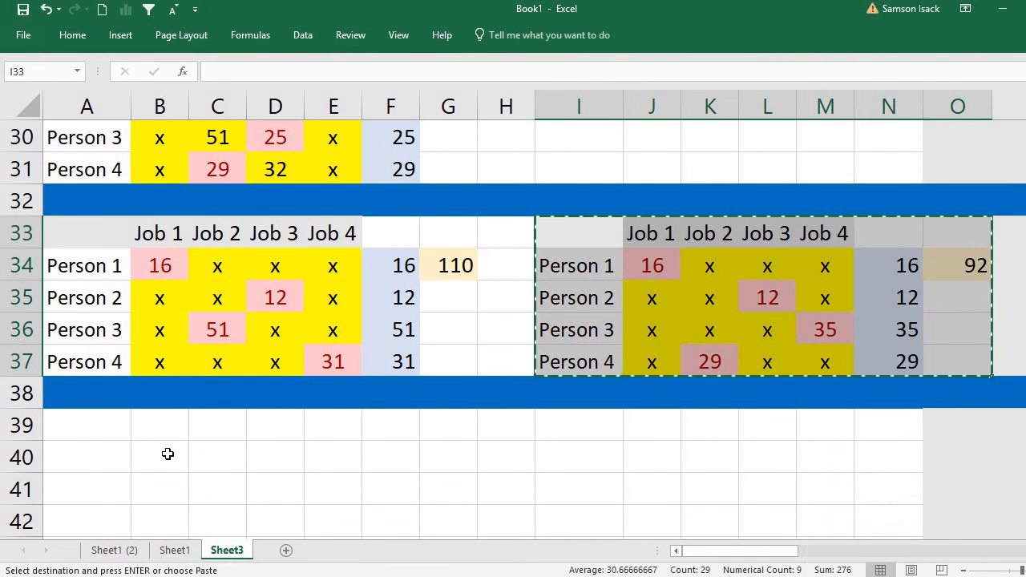
right_click(85, 427)
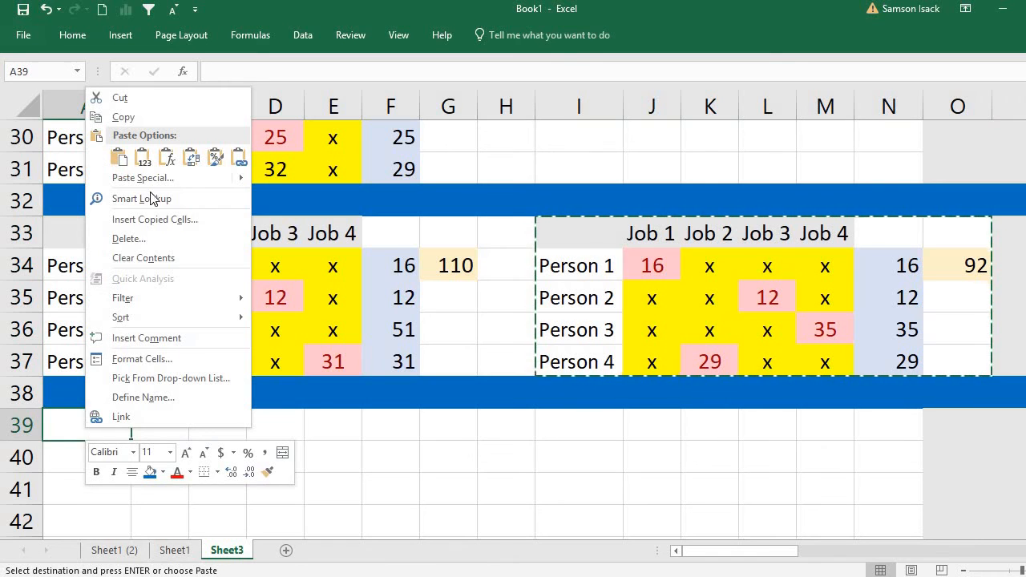
click(117, 158)
click(579, 489)
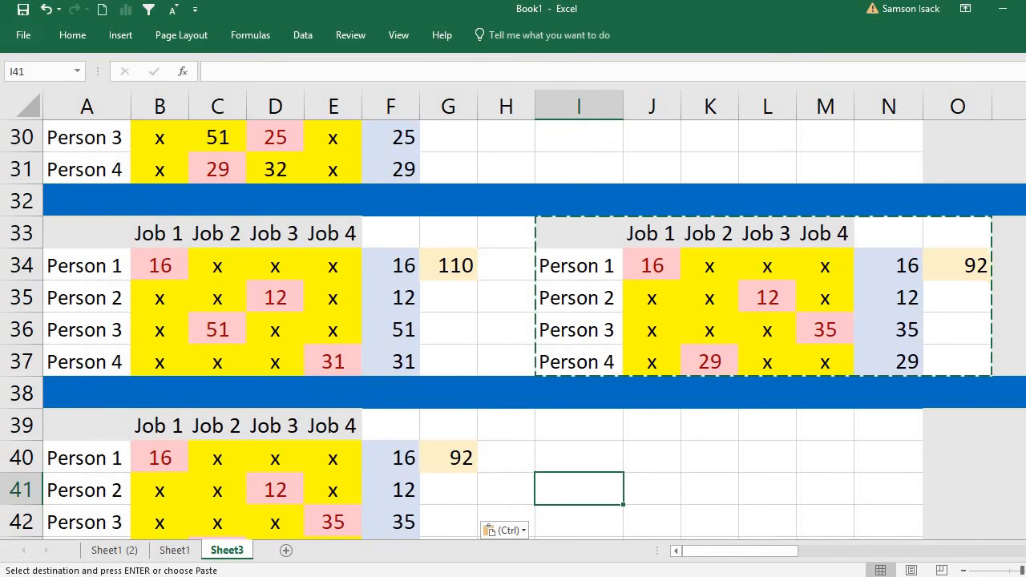
Review the final assignment in the table at A39, checking Person 4's job, the total cost in G40 and Person 1's job.
scroll(366, 502, down, 3)
click(229, 457)
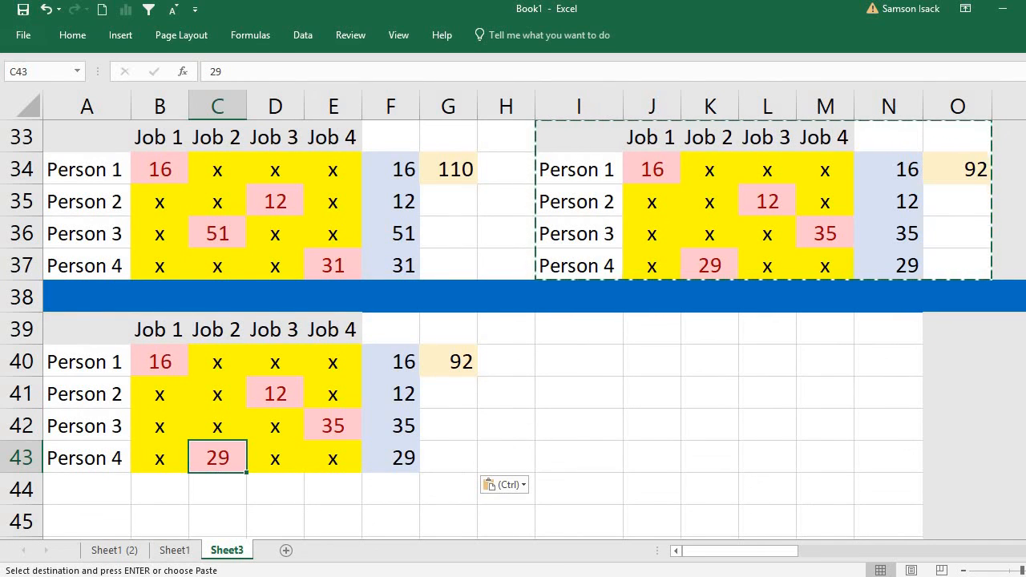
click(437, 375)
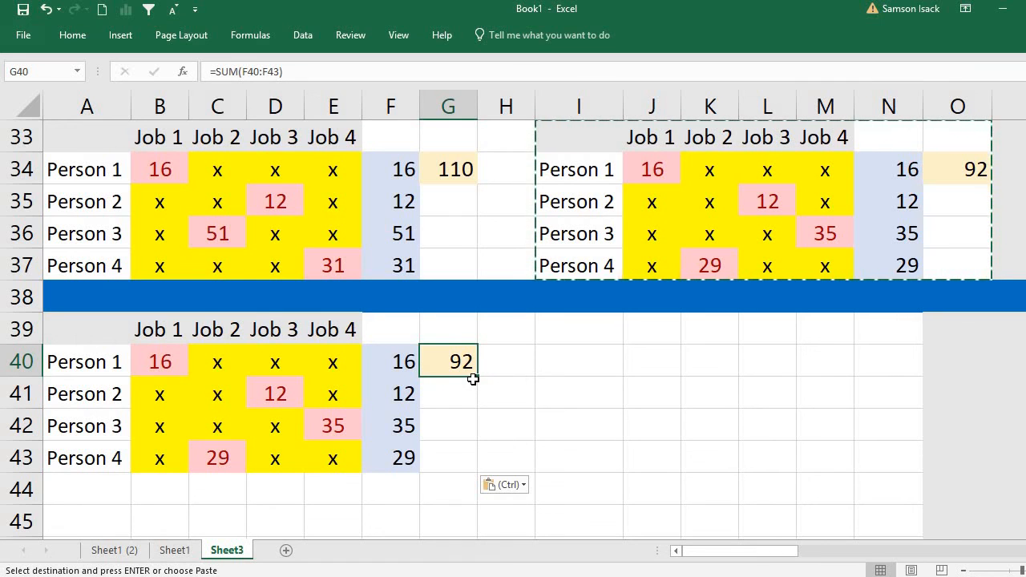
click(161, 361)
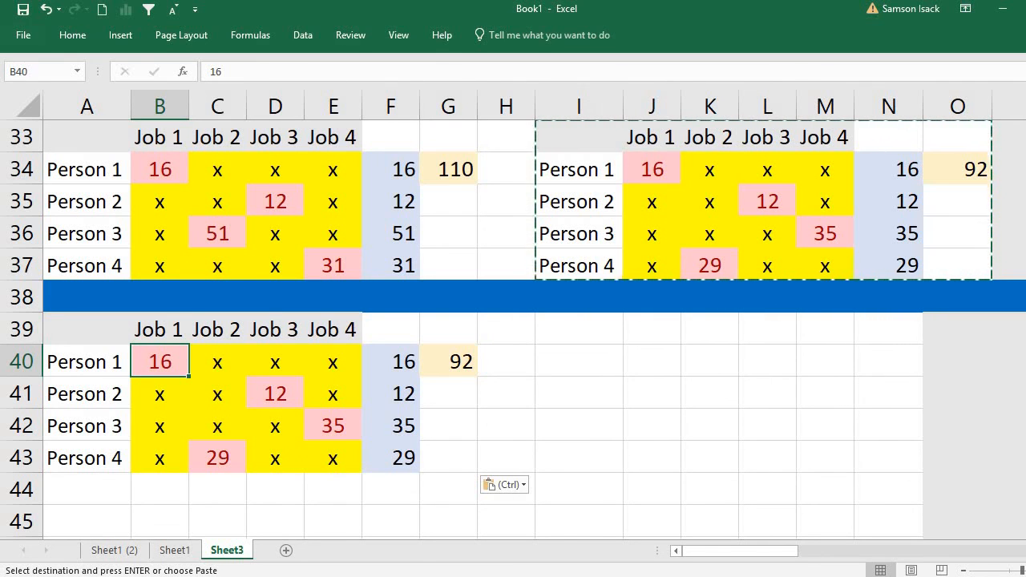
Go back through the Person 1 branch tables to examine the Person 1–Job 1 assignment in B10 and its lower bound in G10.
scroll(854, 332, up, 5)
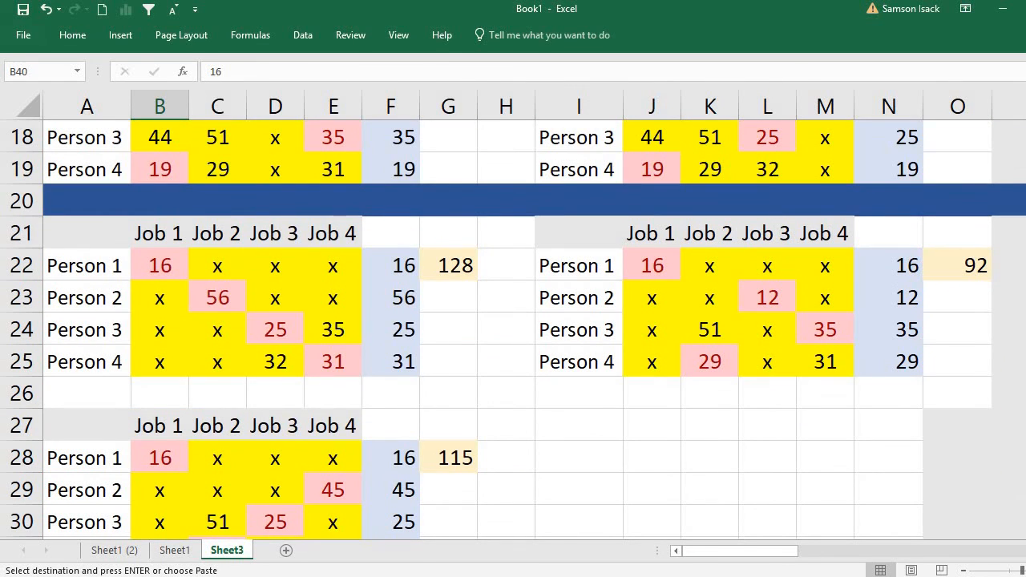
scroll(344, 212, up, 6)
scroll(344, 211, down, 2)
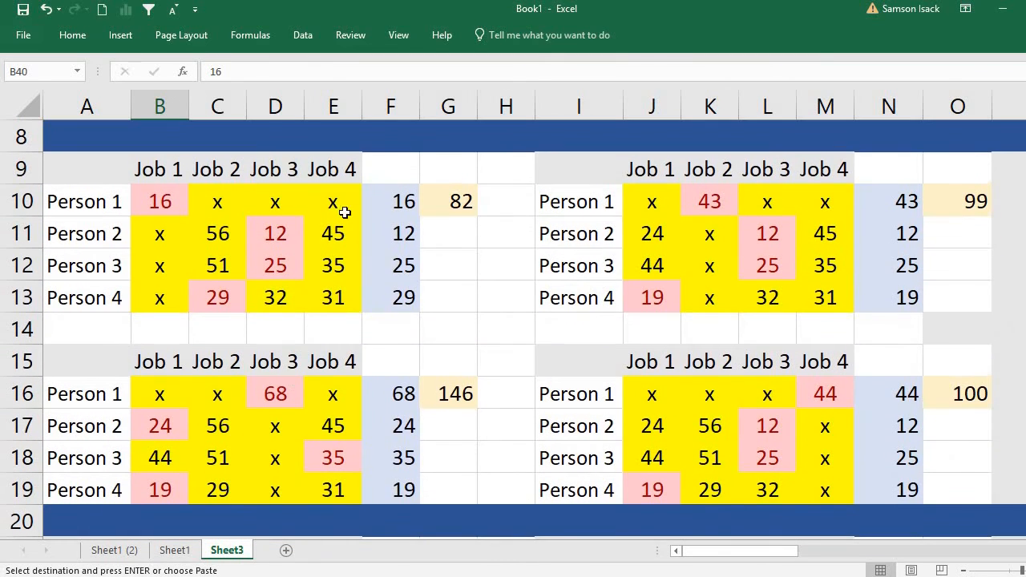
click(466, 207)
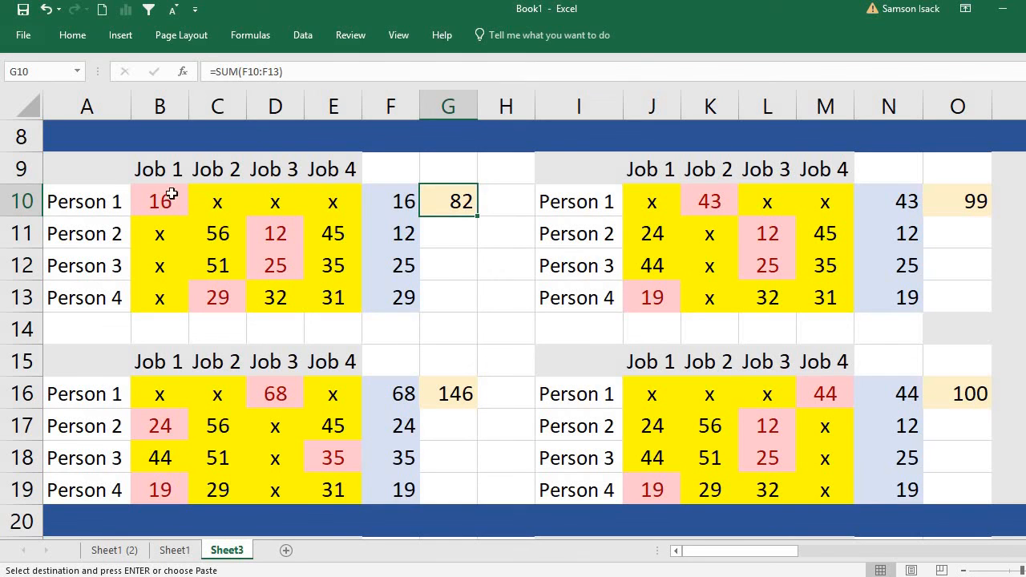
click(107, 202)
click(159, 200)
click(107, 200)
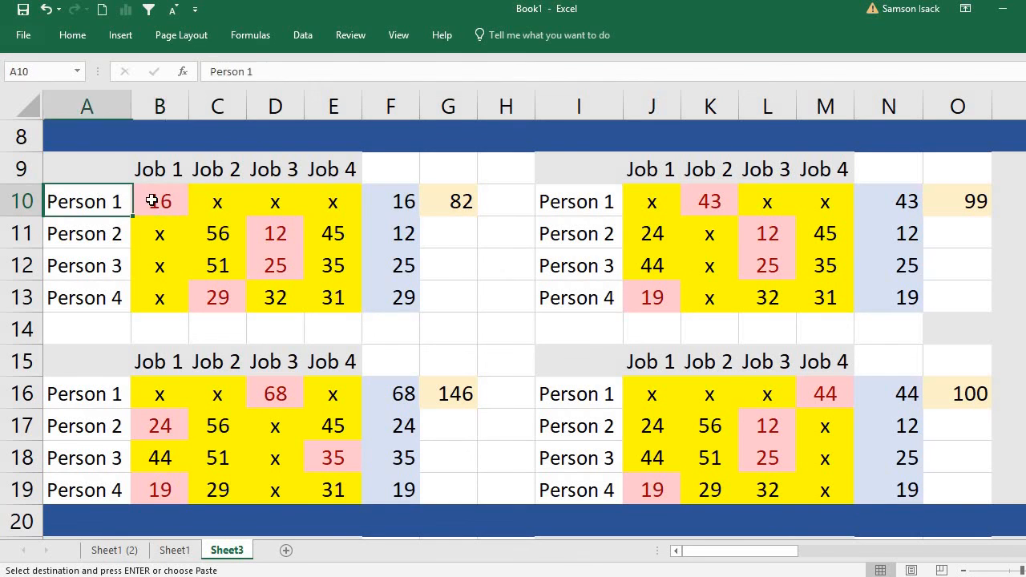
click(153, 201)
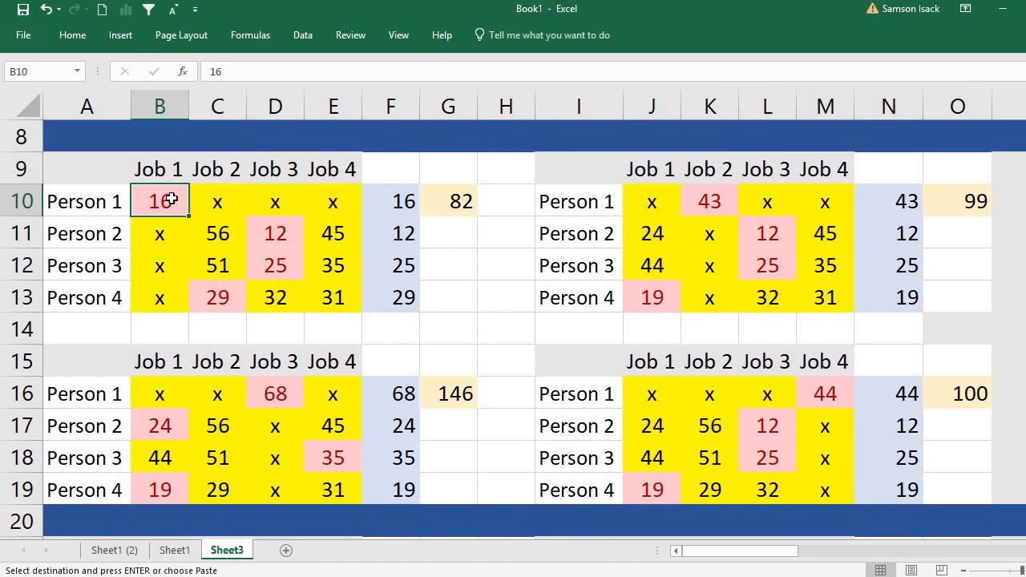
click(464, 201)
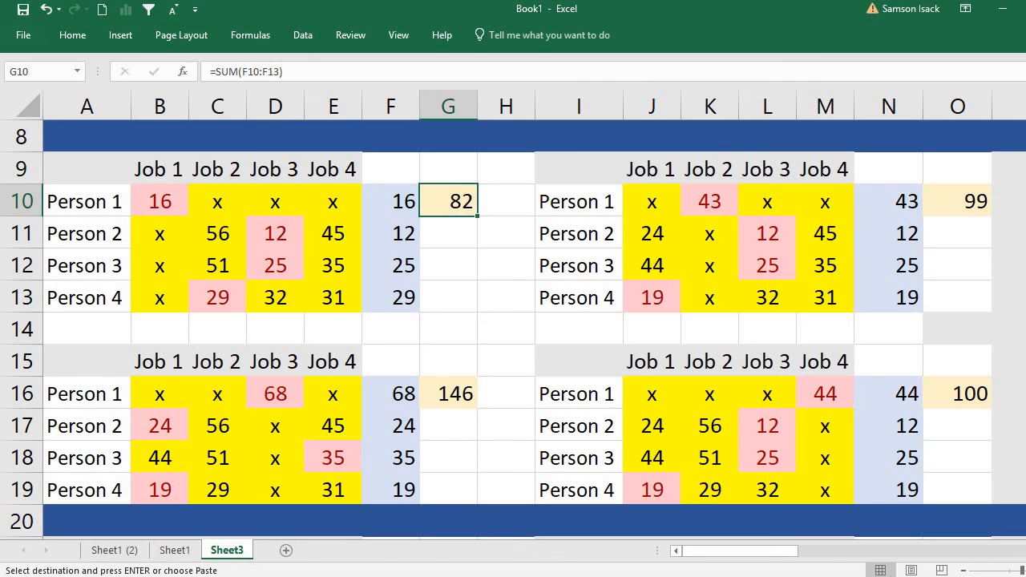
scroll(514, 331, down, 4)
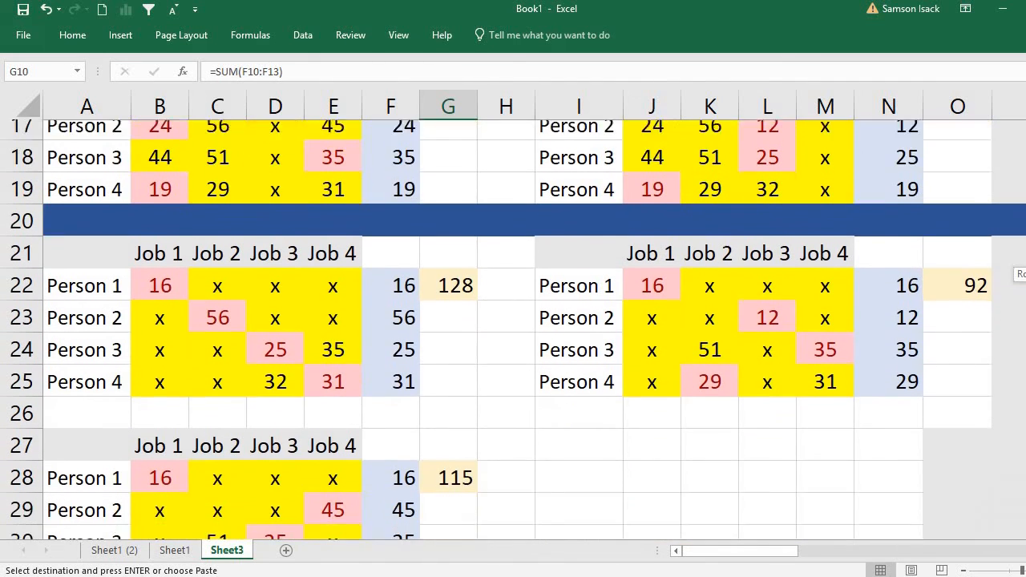
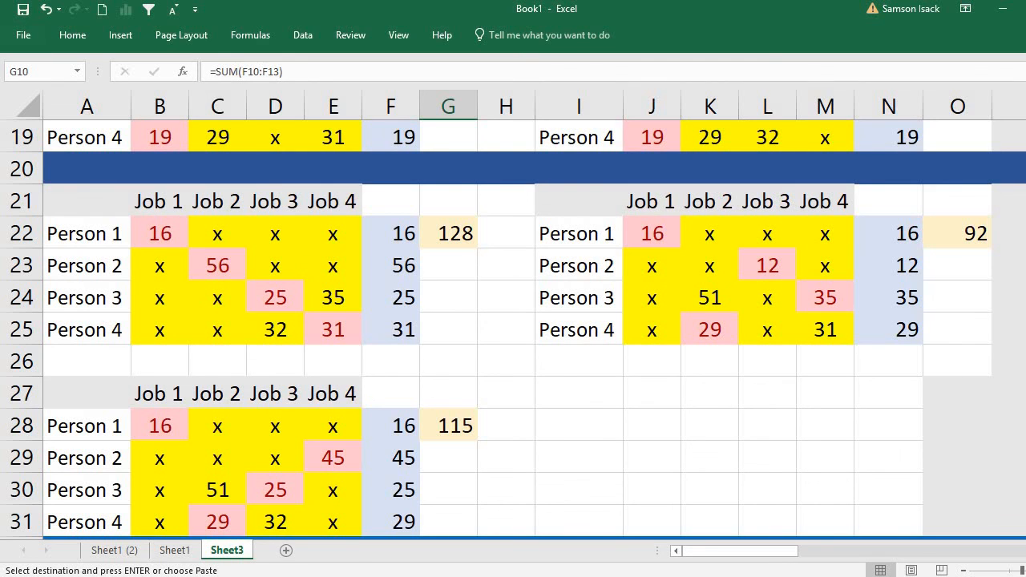
Examine the Person 3–Job 4 branch table in I33:O37, checking Person 1's assignment in J34 and Person 4's in K37.
scroll(513, 329, down, 3)
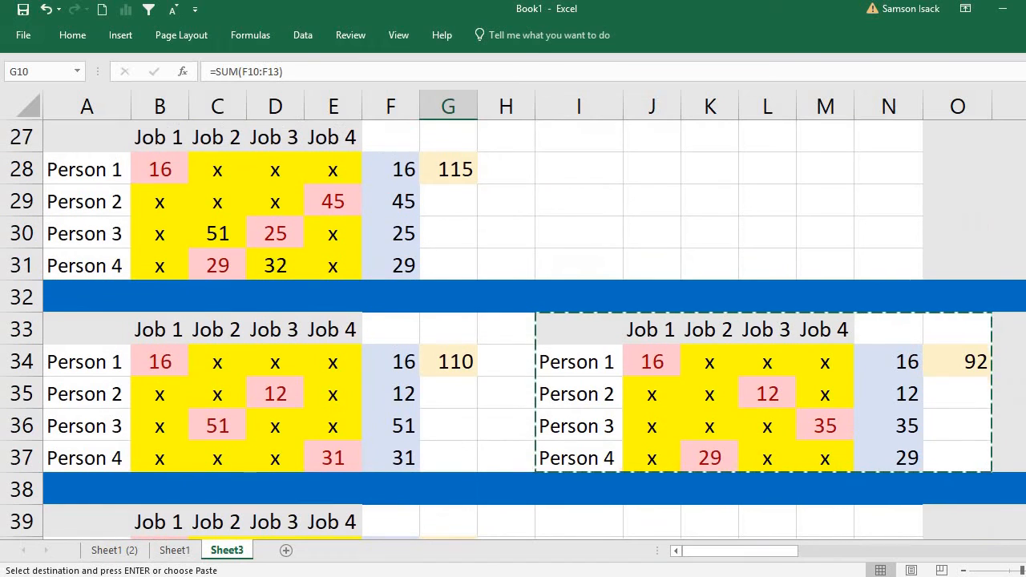
click(826, 394)
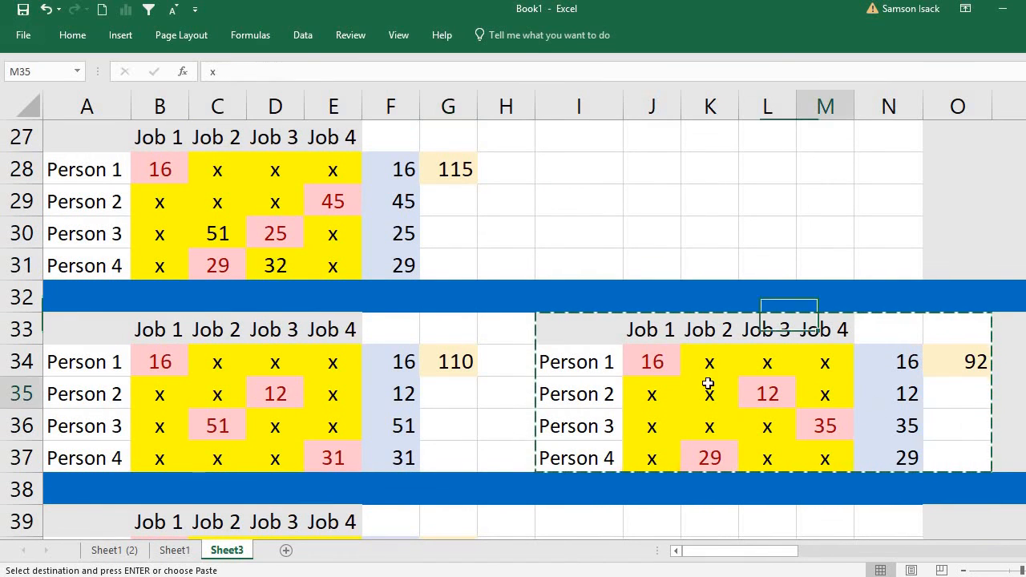
click(669, 362)
double_click(670, 361)
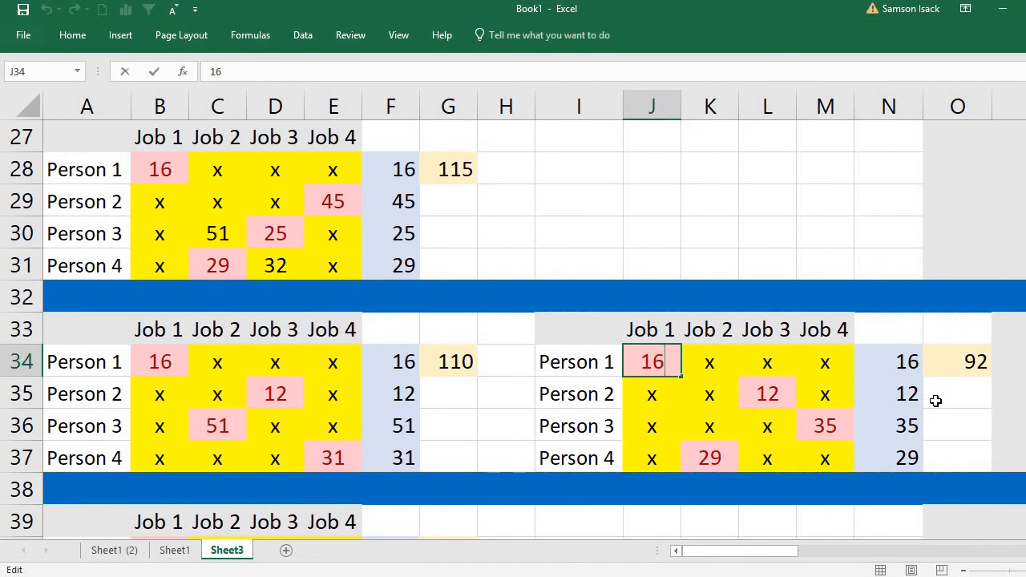
click(716, 455)
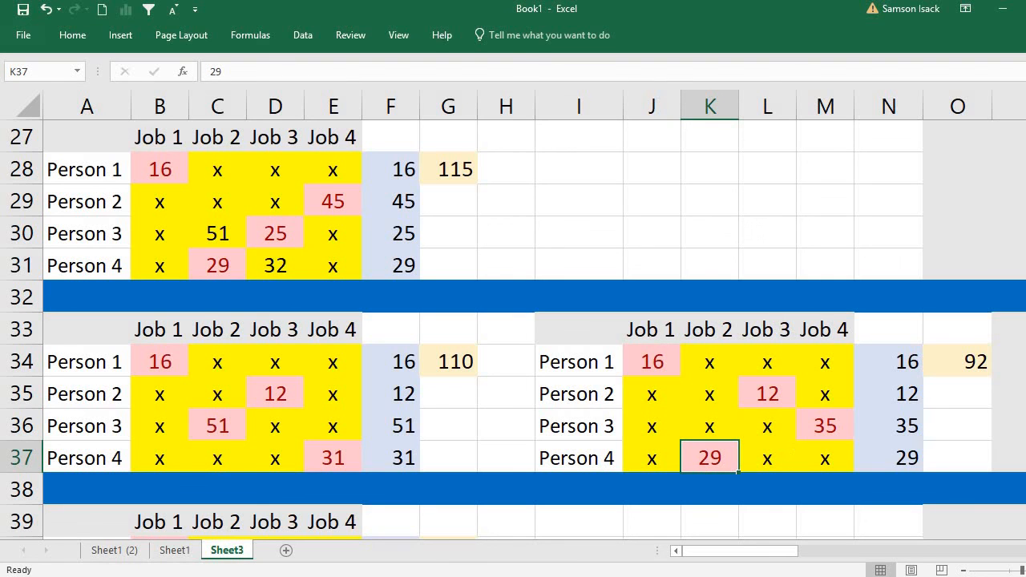
Go through the final assignment table at A39, matching each person to the assigned job and checking the total cost in G40.
scroll(737, 473, down, 3)
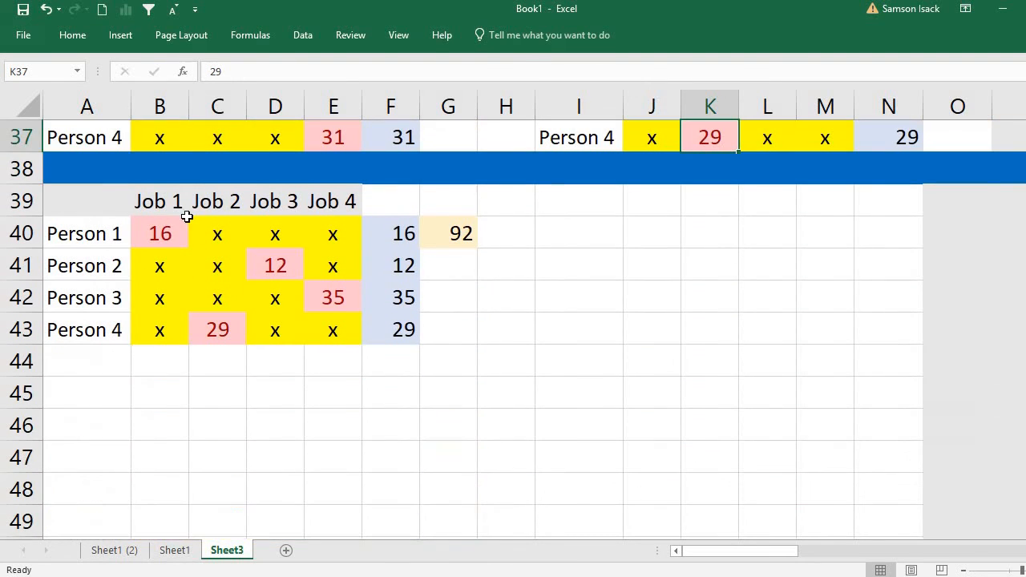
click(175, 237)
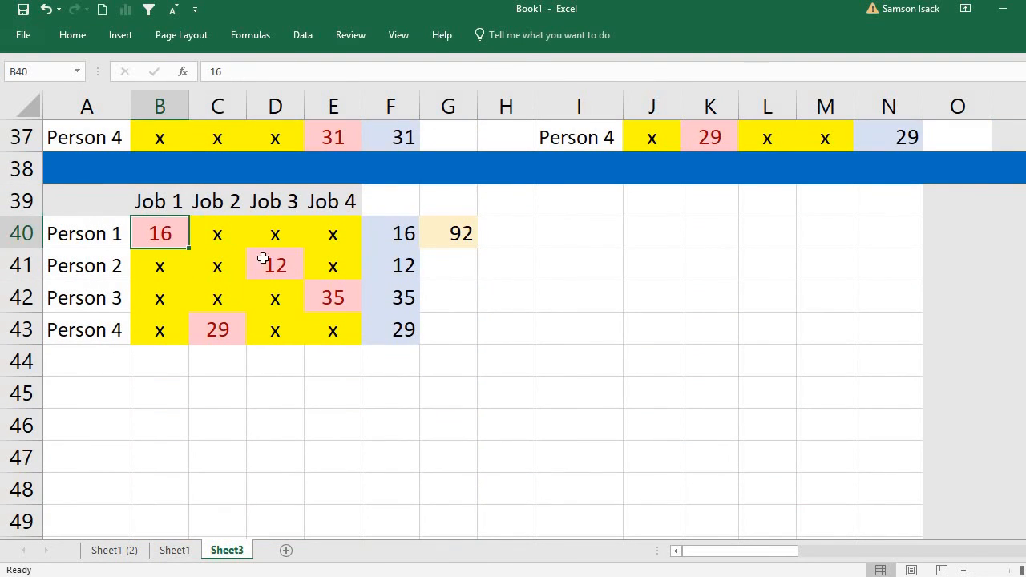
click(86, 233)
click(189, 202)
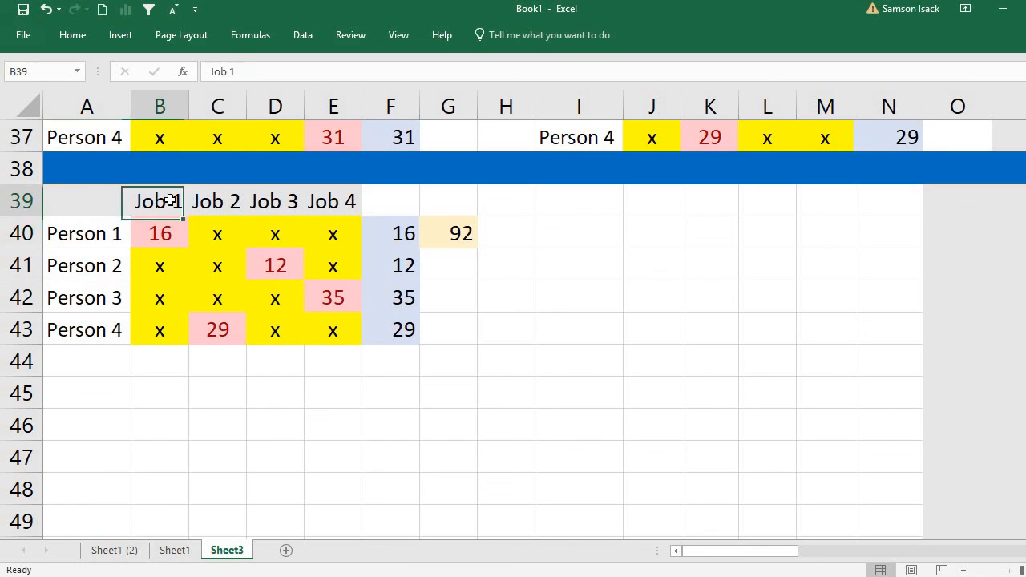
click(97, 271)
click(267, 205)
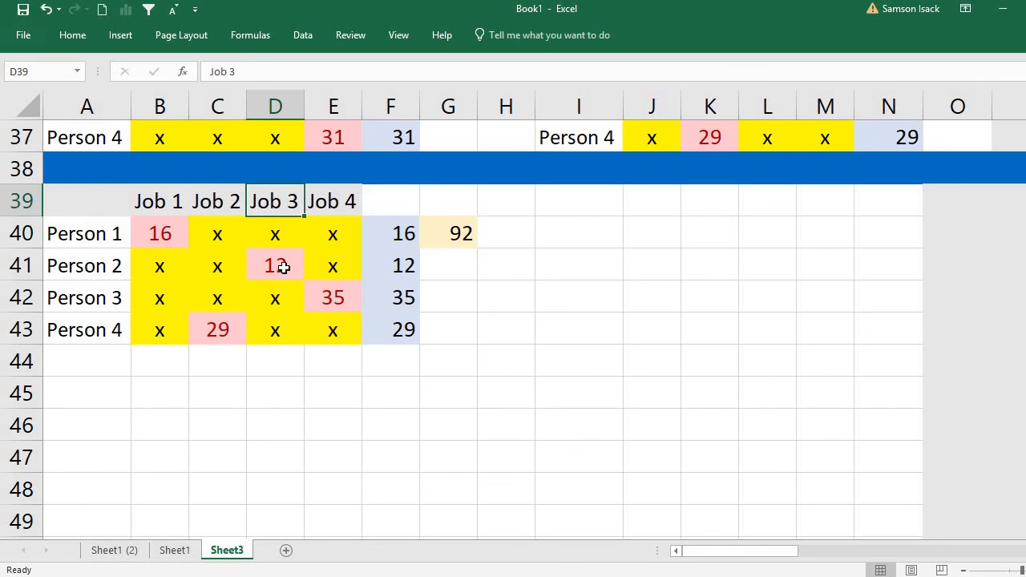
click(277, 265)
click(55, 291)
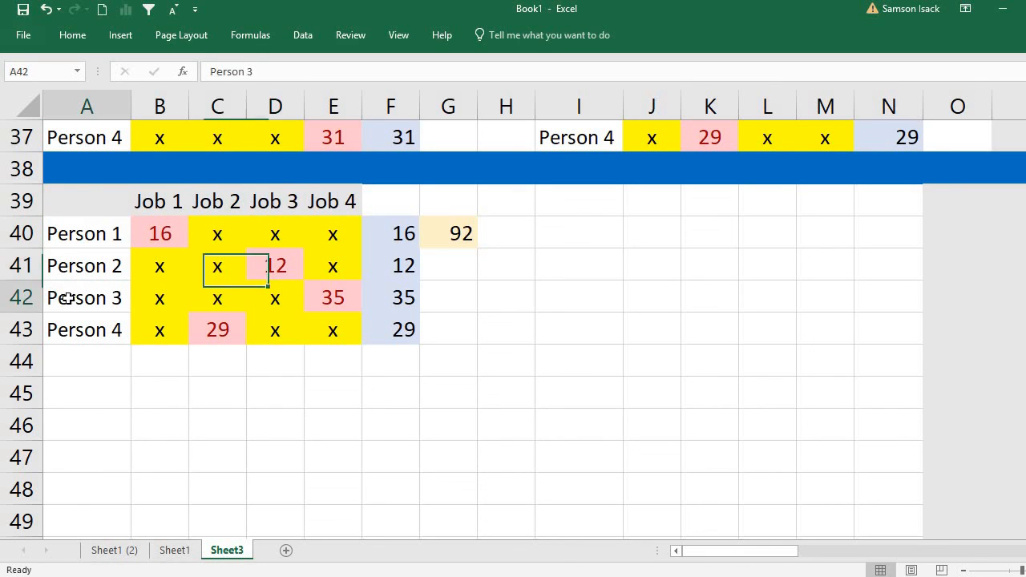
click(336, 299)
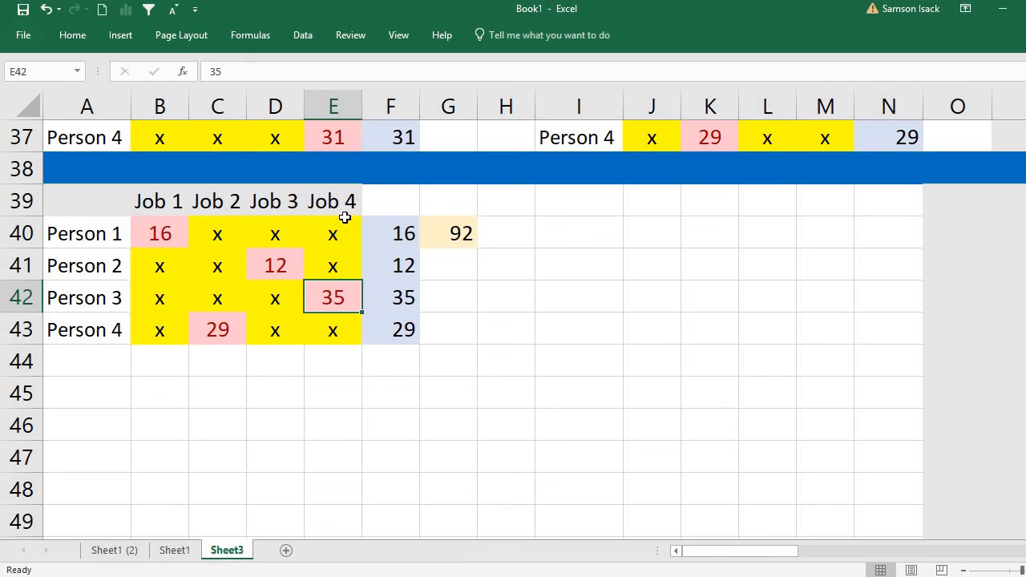
click(84, 332)
click(220, 332)
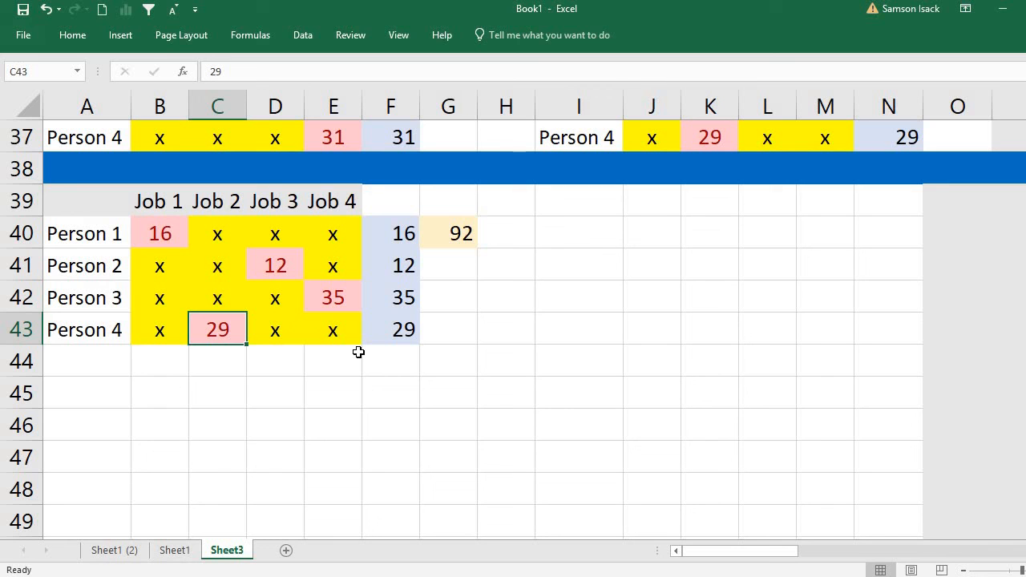
click(462, 232)
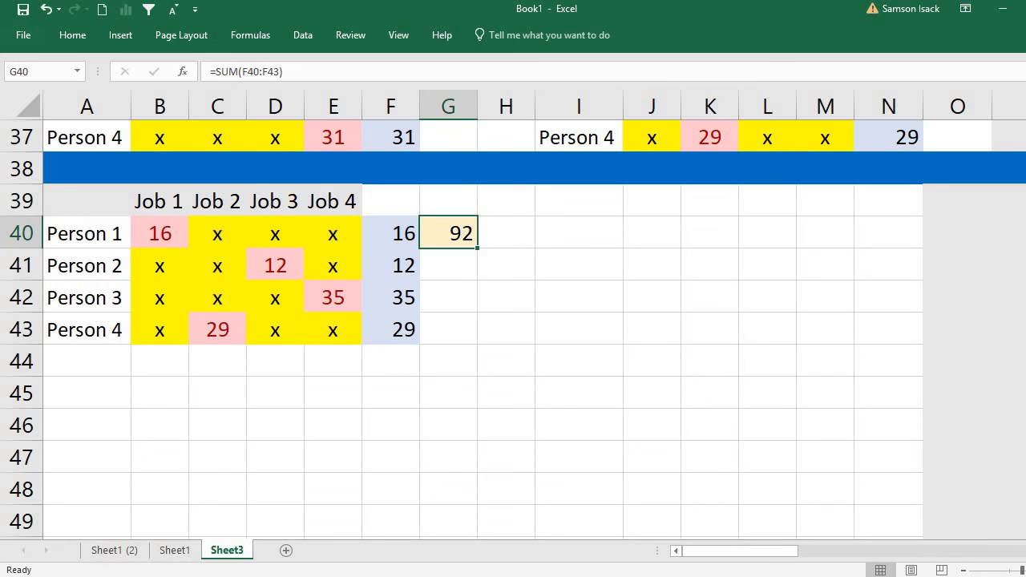
Return to the Person 1–Job 1 branch table and inspect the assignment in B10, the row minimum in F10 and the lower bound in G10.
scroll(514, 321, up, 1)
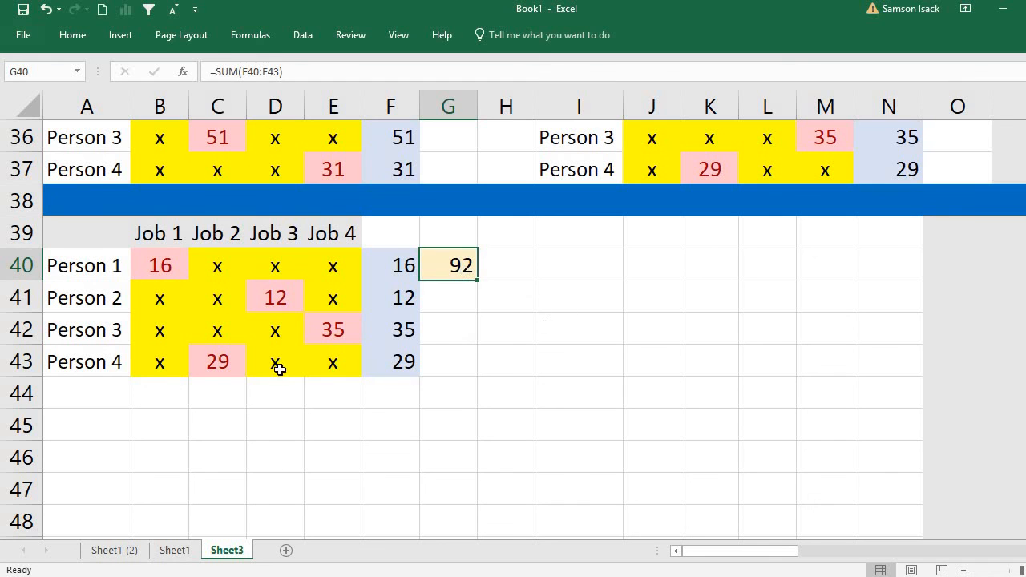
scroll(514, 329, up, 6)
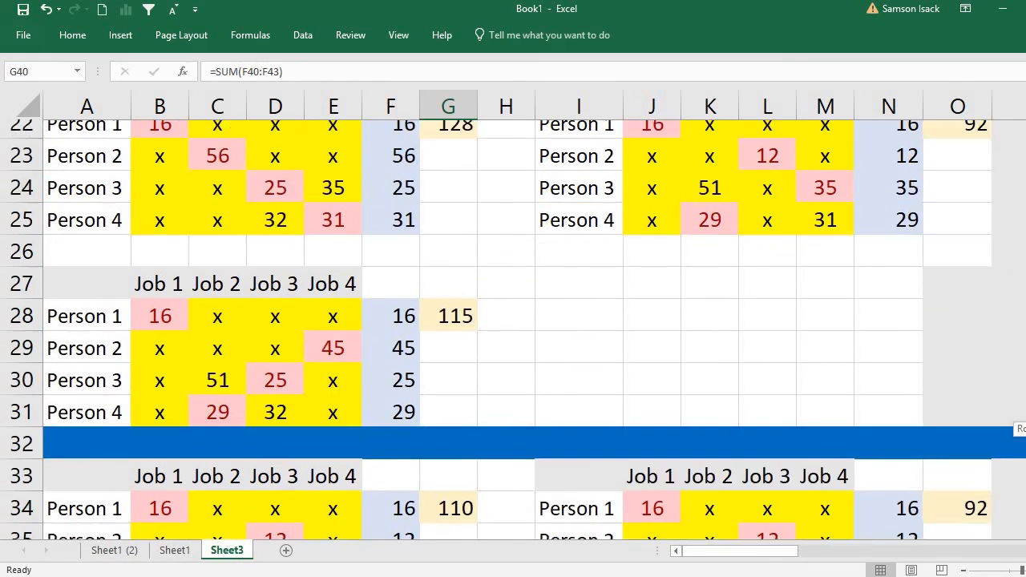
scroll(1016, 289, up, 5)
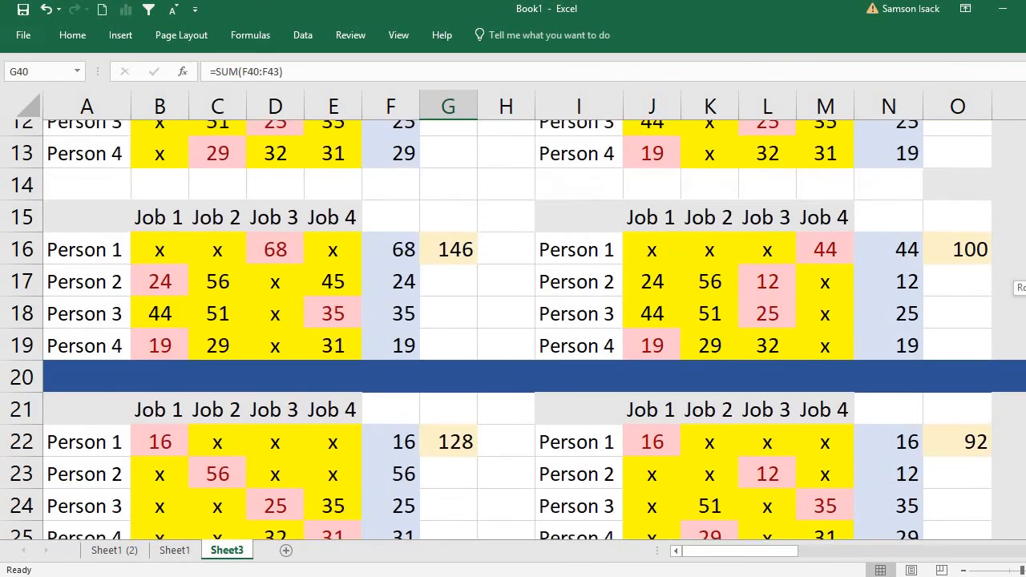
click(235, 419)
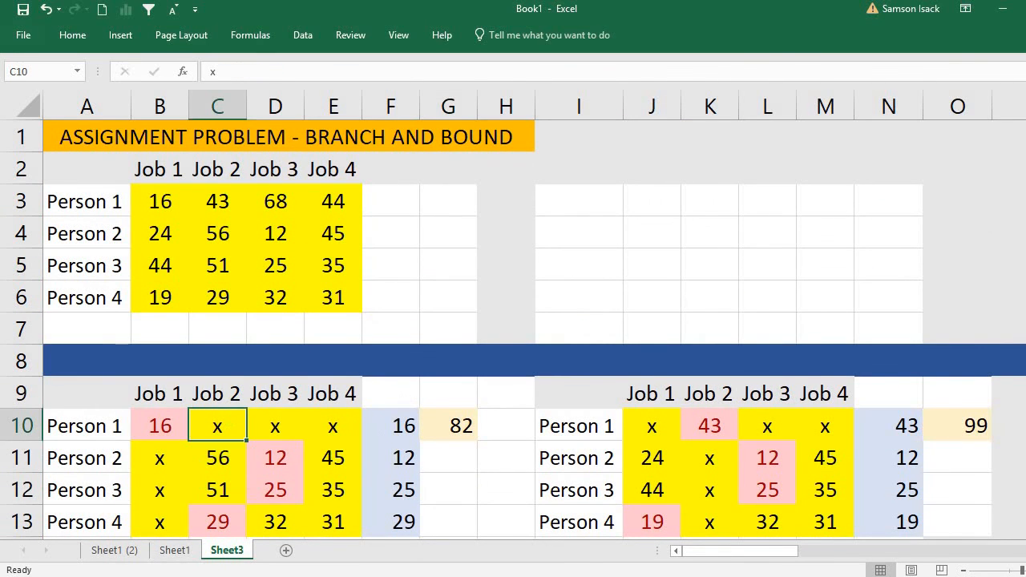
scroll(241, 401, down, 1)
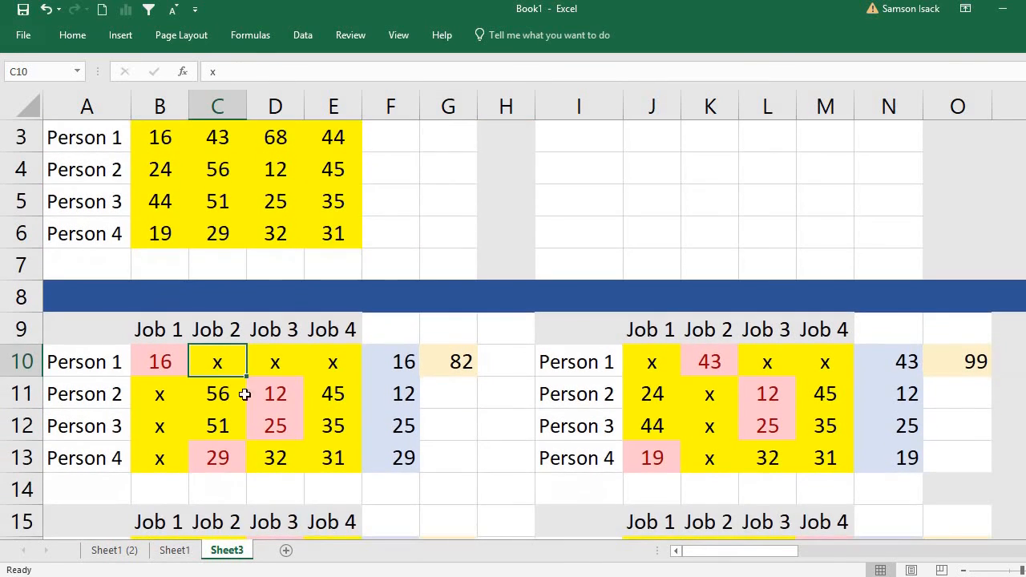
click(151, 363)
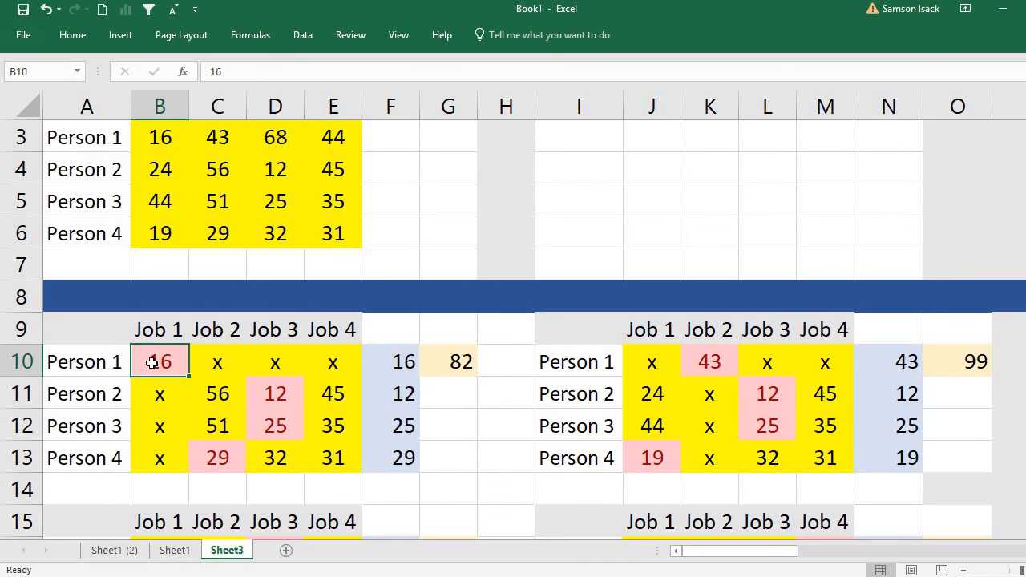
click(403, 366)
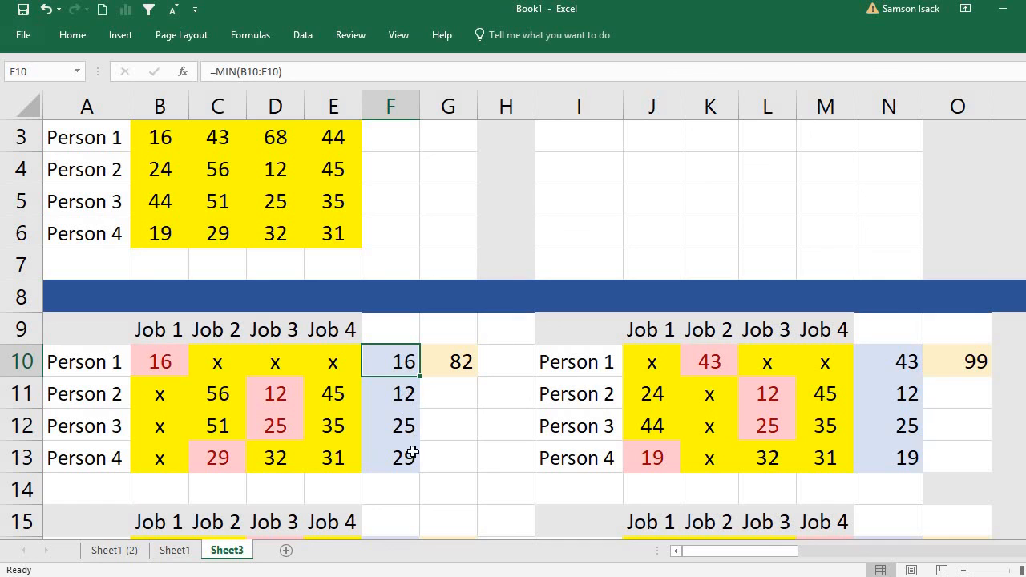
click(460, 362)
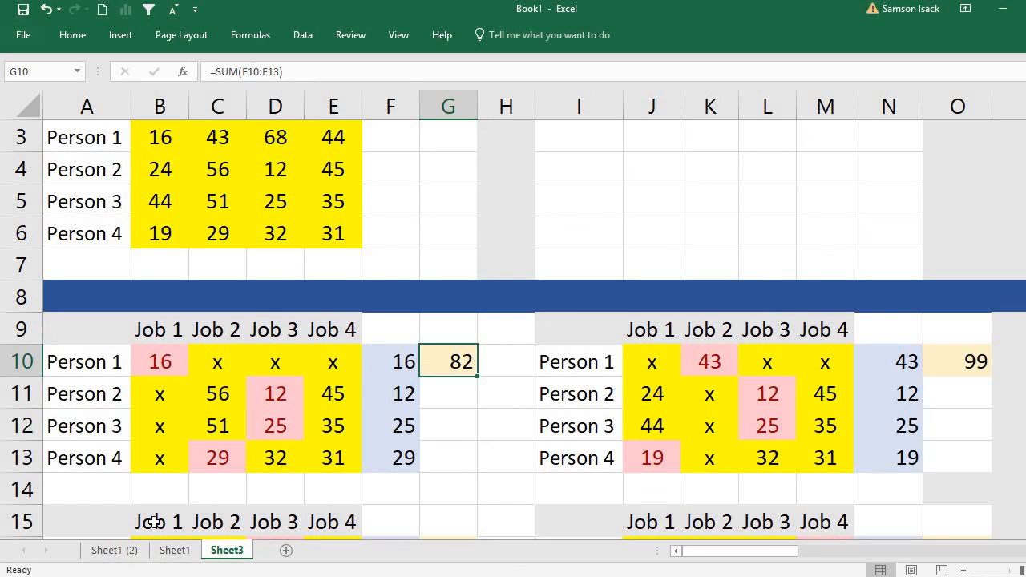
Examine the Person 1–Job 2 branch table, checking the assignment in K10 and the crossed-out cells in its row and column.
click(712, 362)
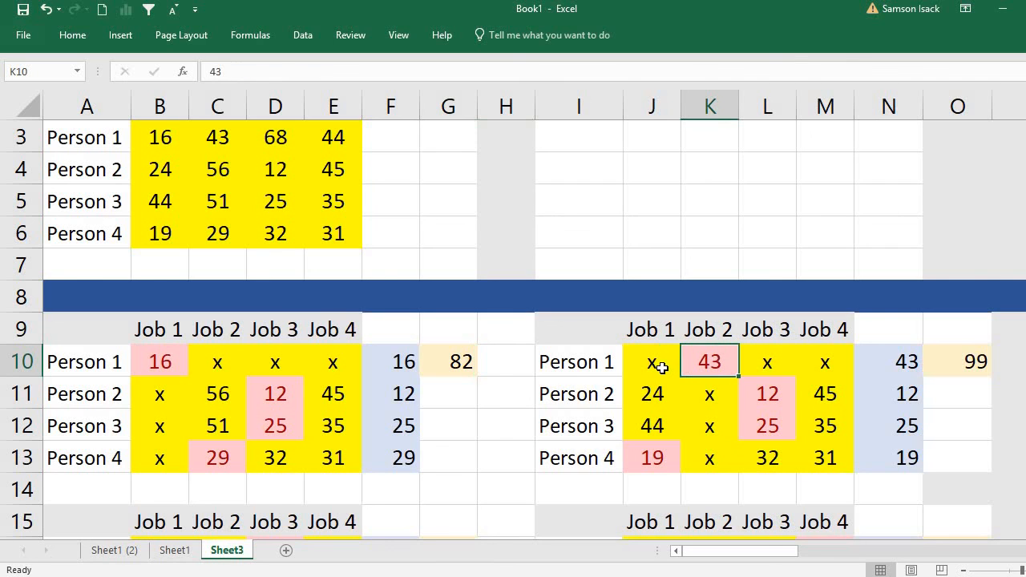
click(661, 367)
click(785, 363)
click(826, 355)
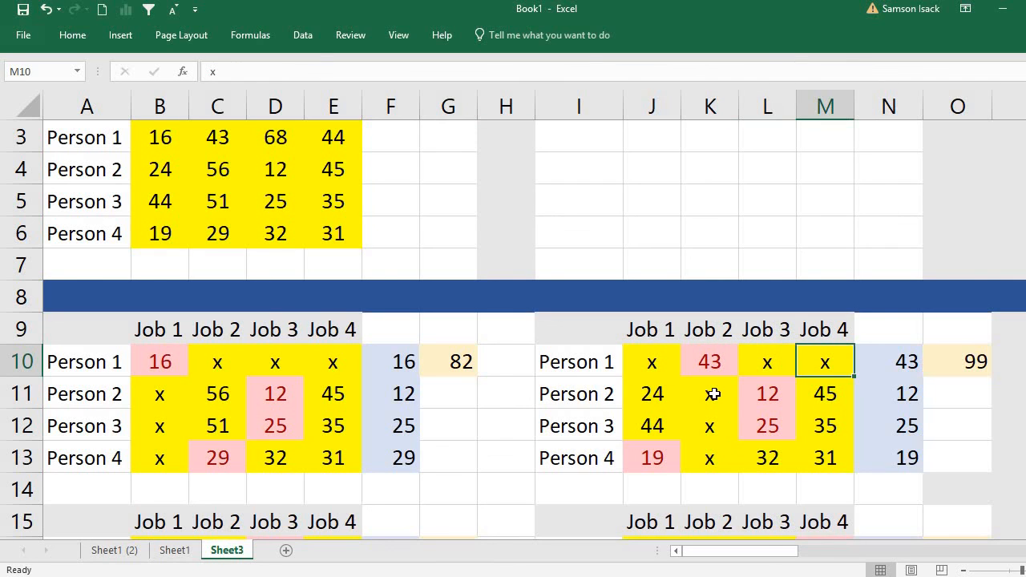
click(714, 393)
click(711, 426)
click(710, 455)
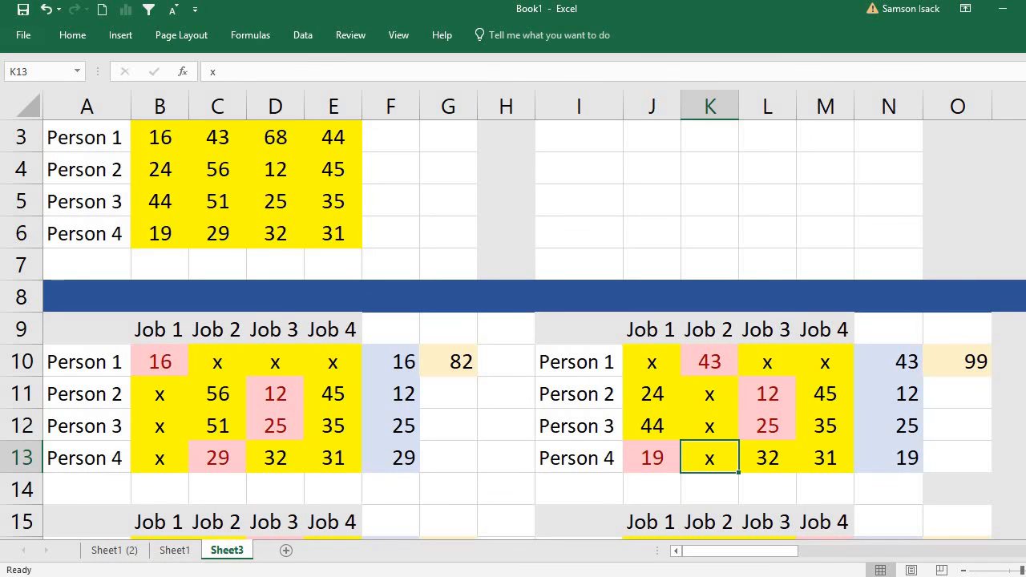
Look over the branch tables down to the final assignment, then return to the sheet title in A1.
scroll(513, 321, down, 9)
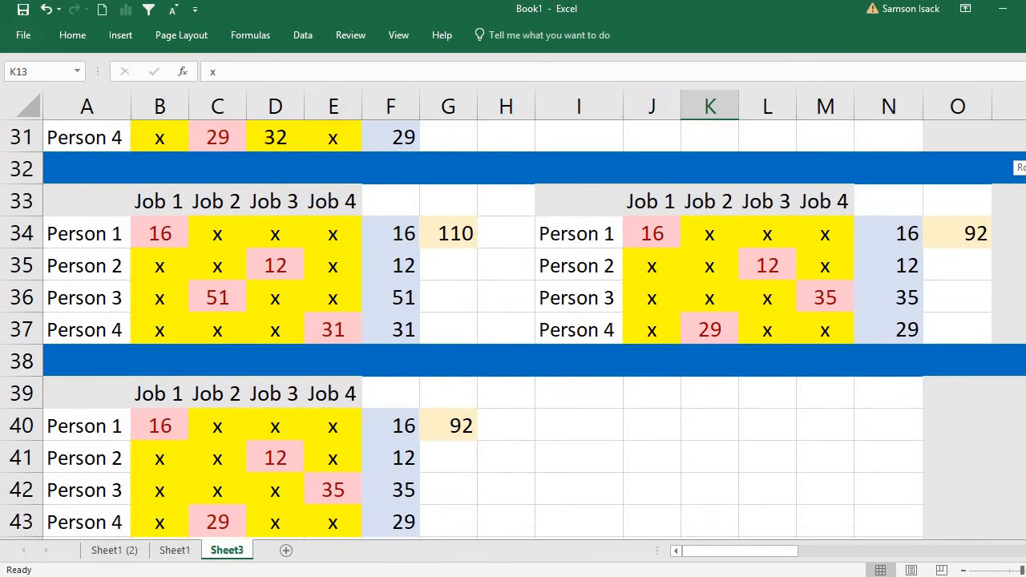
scroll(745, 237, up, 10)
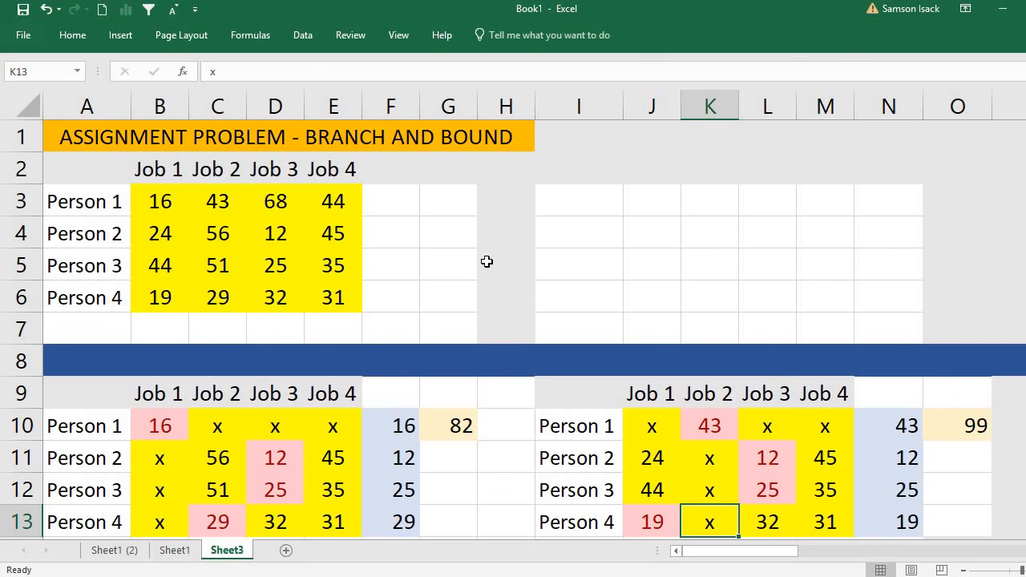
click(93, 137)
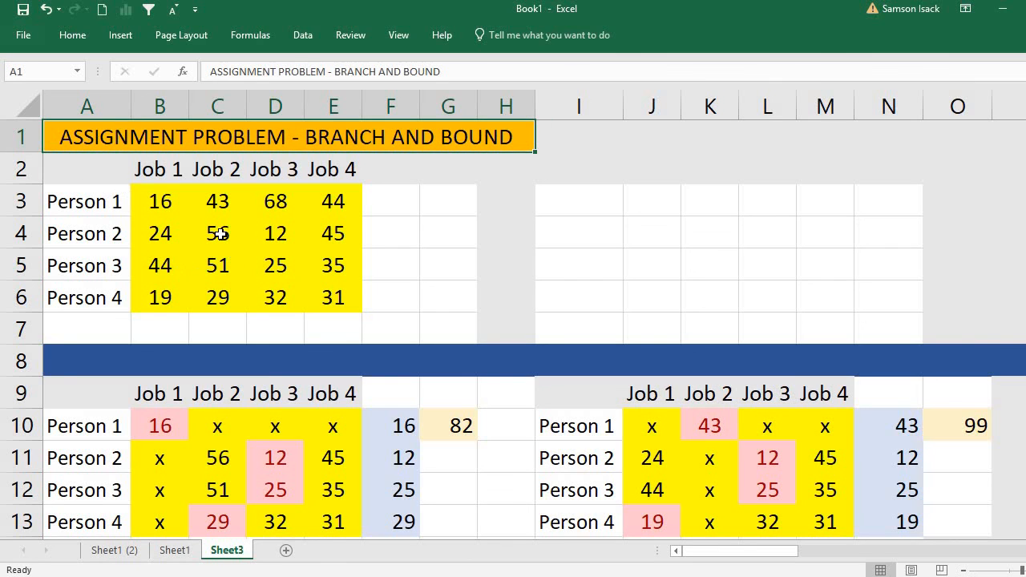